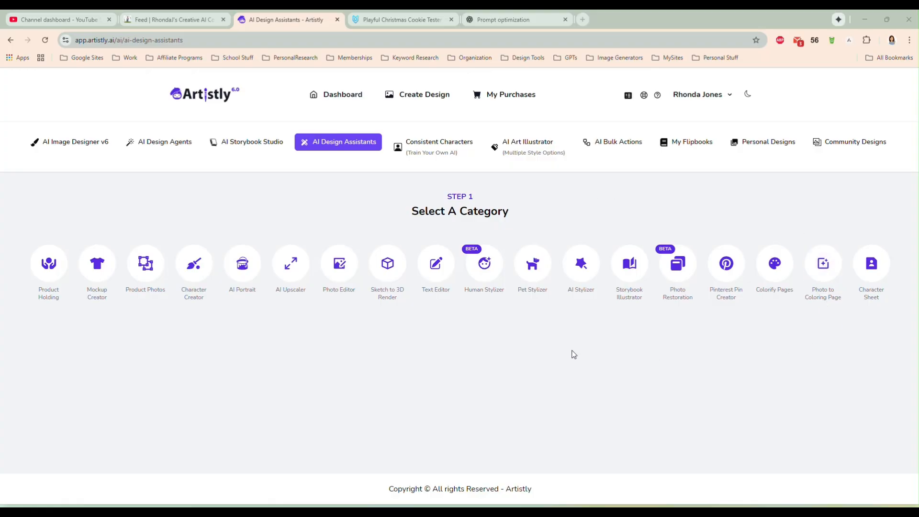
- Open the Photo to Coloring Page category of the AI Design Assistants, going through the Fast AI Image Designer
{"action": "left_click", "coordinate": [348, 96]}
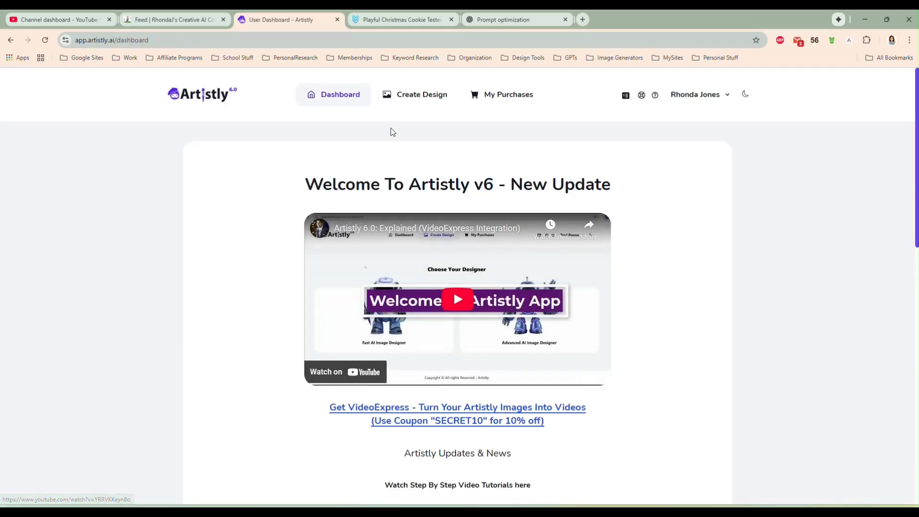
{"action": "left_click", "coordinate": [417, 98]}
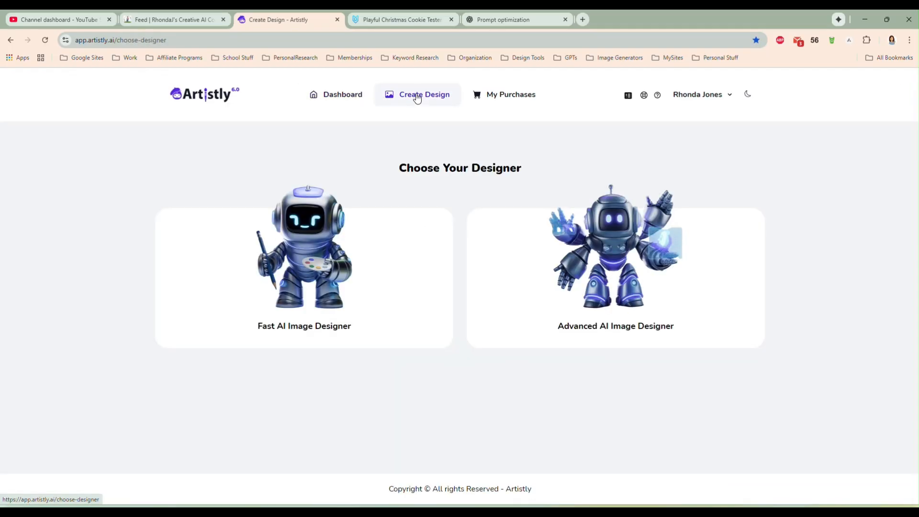
{"action": "left_click", "coordinate": [311, 272]}
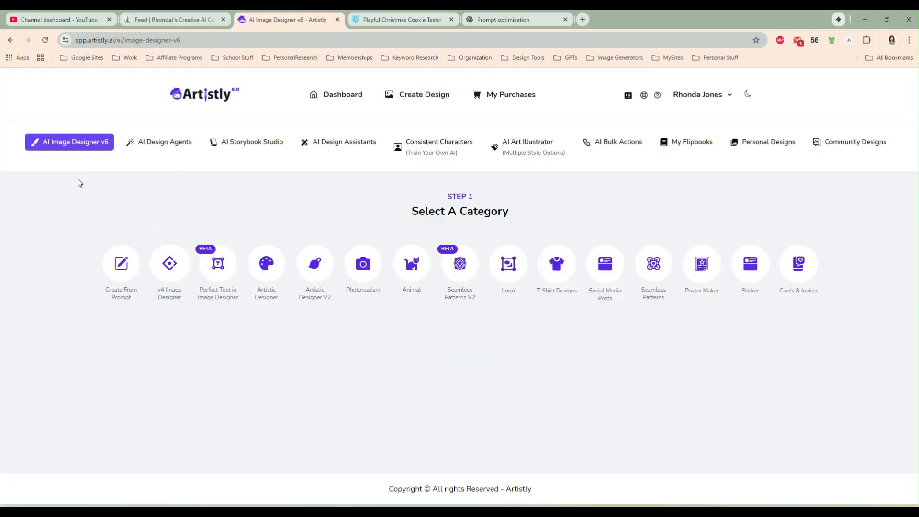
{"action": "left_click", "coordinate": [336, 146]}
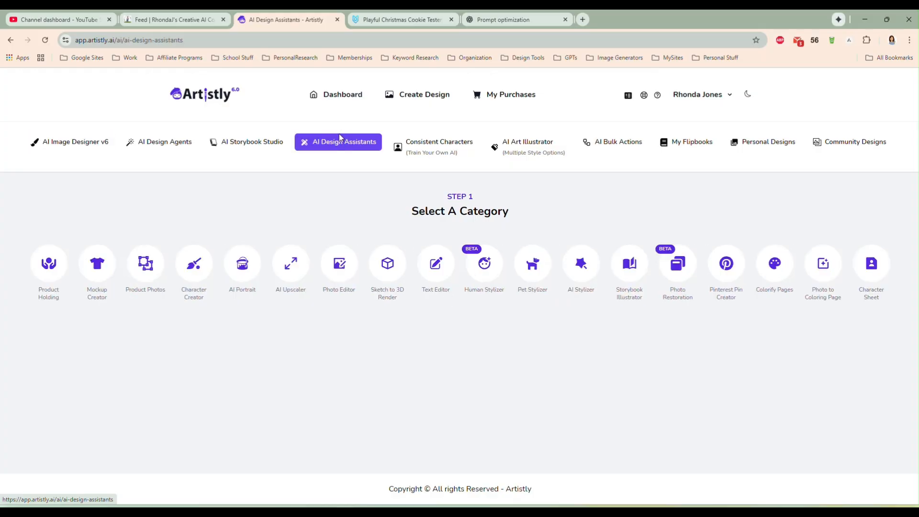
{"action": "left_click", "coordinate": [824, 266]}
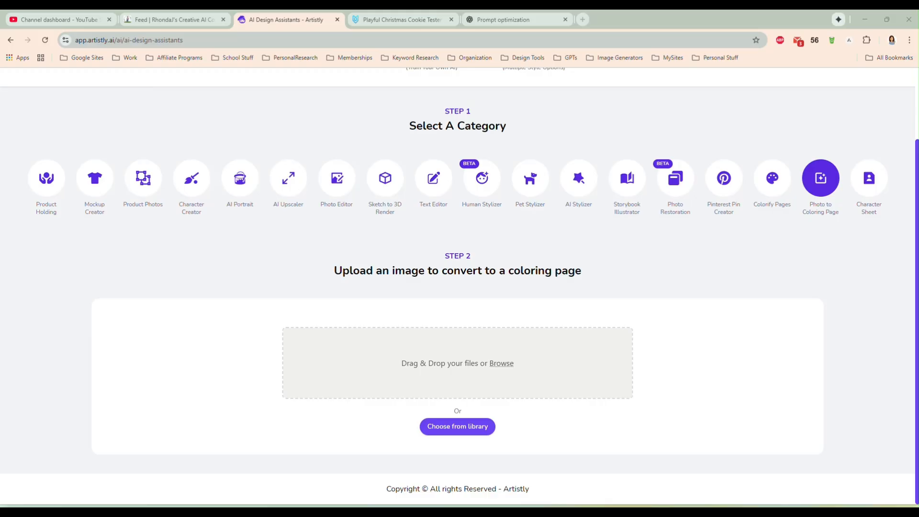
- Generate a coloring page from the photo of the two hugging children and inspect the finished design
{"action": "left_click_drag", "start_coordinate": [680, 323], "coordinate": [453, 339]}
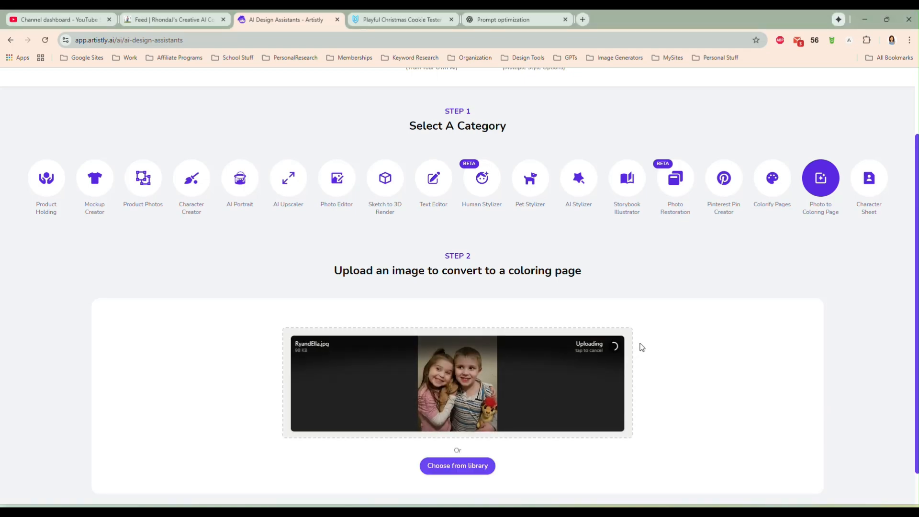
{"action": "scroll", "coordinate": [662, 335], "scroll_direction": "down", "scroll_amount": 2}
{"action": "scroll", "coordinate": [662, 336], "scroll_direction": "down", "scroll_amount": 2}
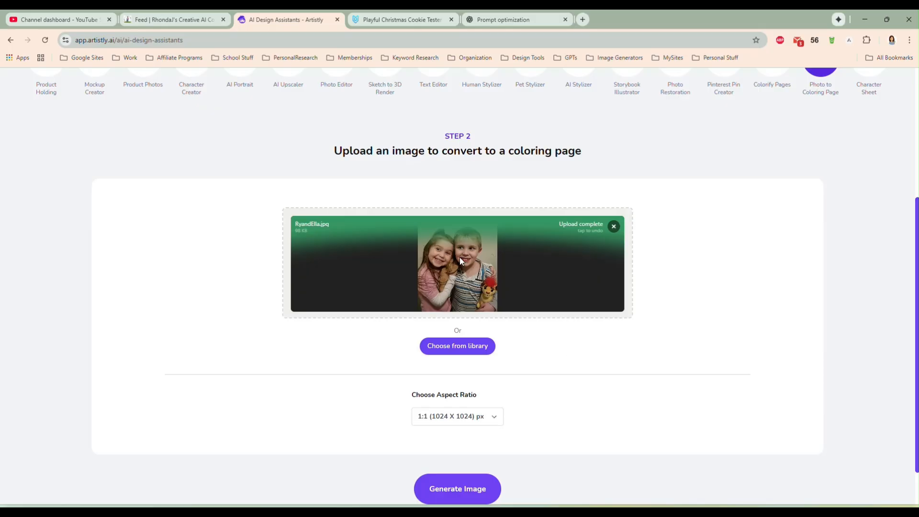
{"action": "left_click", "coordinate": [455, 494]}
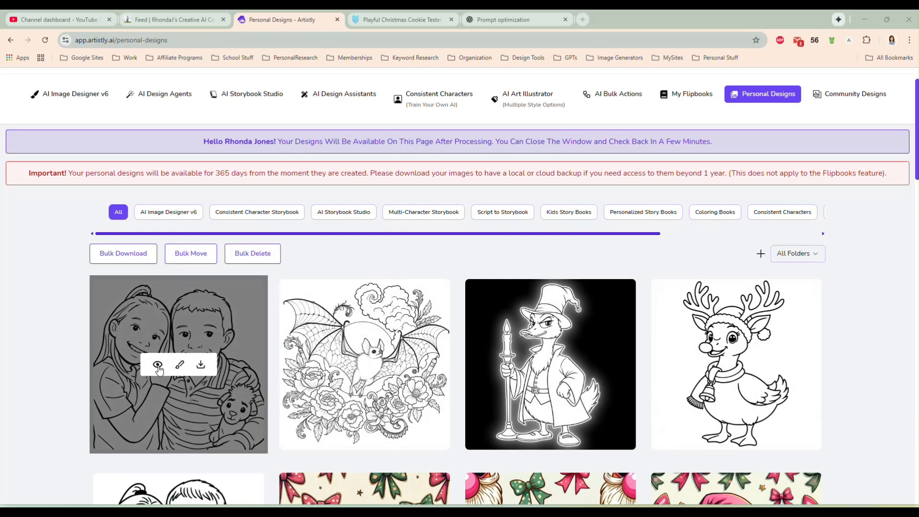
{"action": "left_click", "coordinate": [158, 369]}
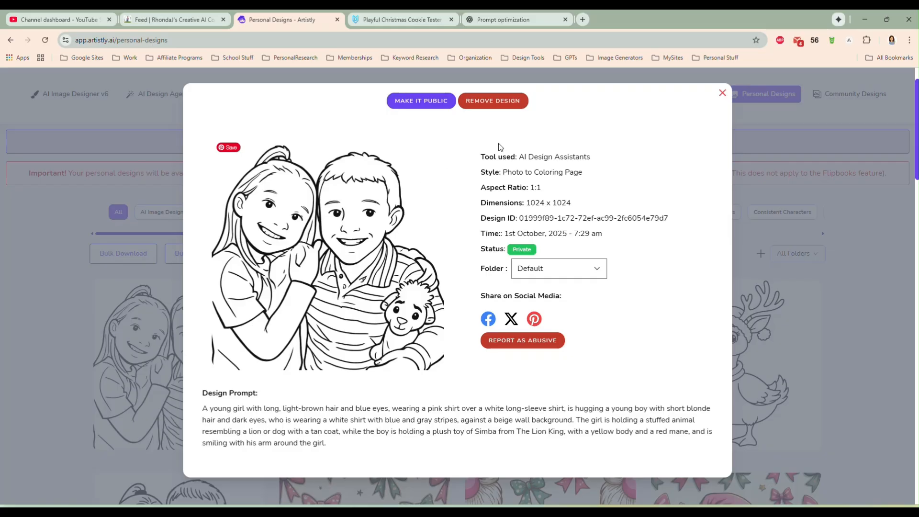
{"action": "left_click", "coordinate": [723, 94]}
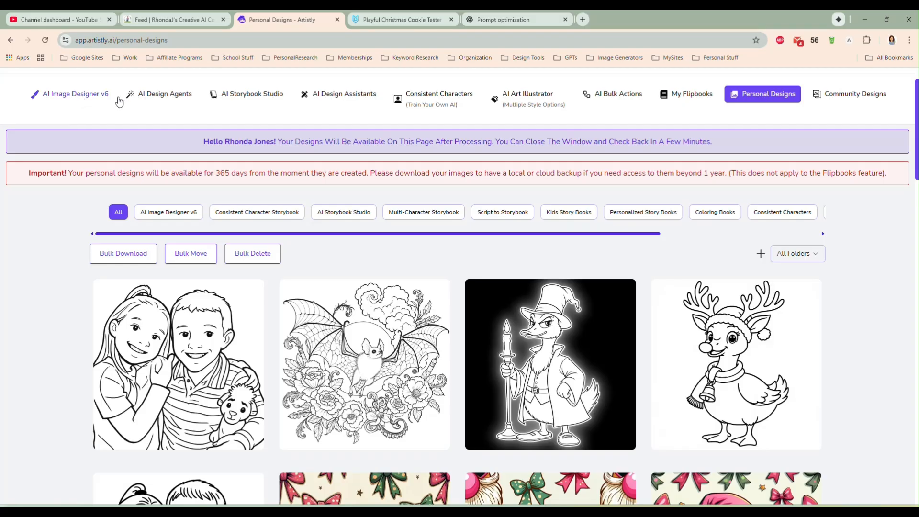
- Return to the Photo to Coloring Page assistant and try to upload the upscaled portrait of the long-haired girl
{"action": "left_click", "coordinate": [344, 96]}
{"action": "left_click", "coordinate": [828, 266]}
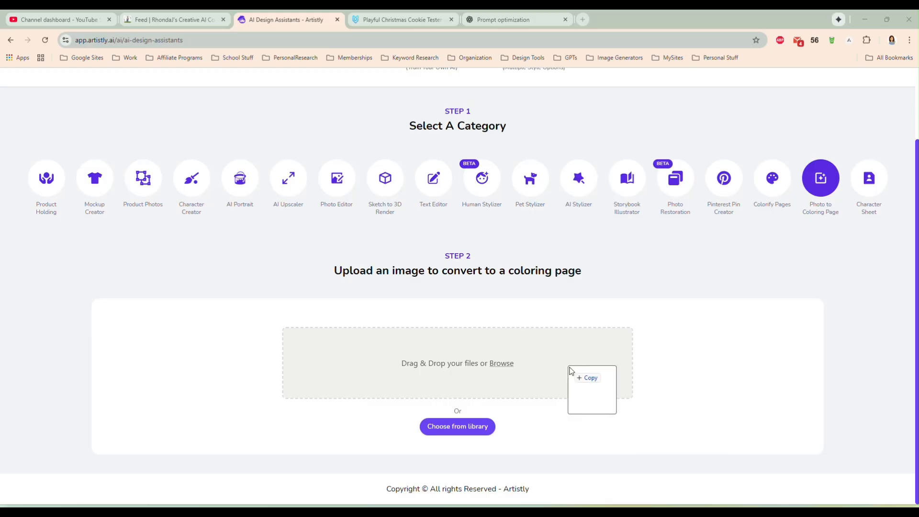
{"action": "left_click_drag", "start_coordinate": [568, 365], "coordinate": [467, 349]}
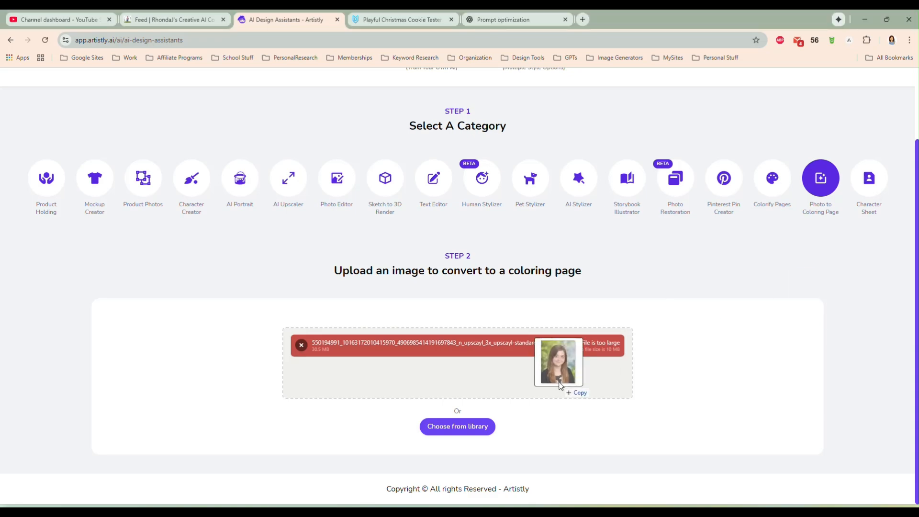
- Upload the original, non-upscaled portrait of the long-haired girl and generate its coloring page
{"action": "left_click_drag", "start_coordinate": [559, 359], "coordinate": [504, 384]}
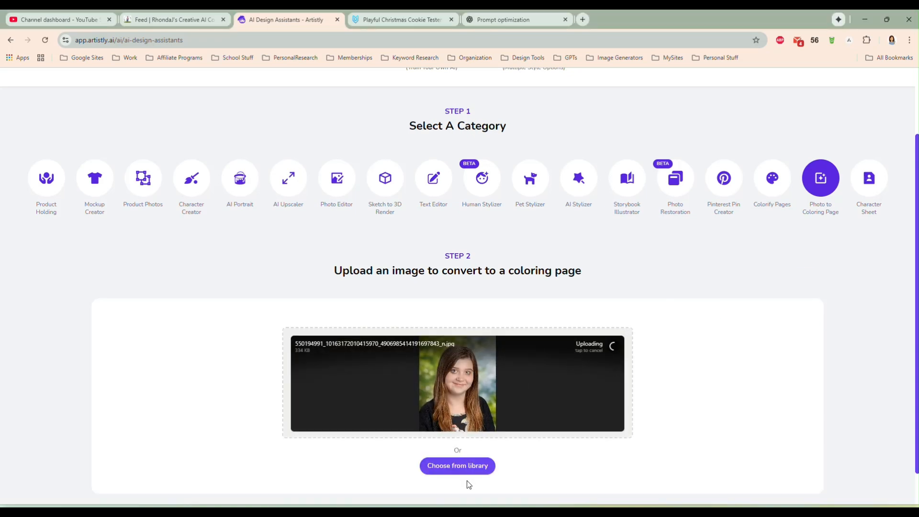
{"action": "scroll", "coordinate": [667, 351], "scroll_direction": "down", "scroll_amount": 1}
{"action": "scroll", "coordinate": [503, 357], "scroll_direction": "down", "scroll_amount": 2}
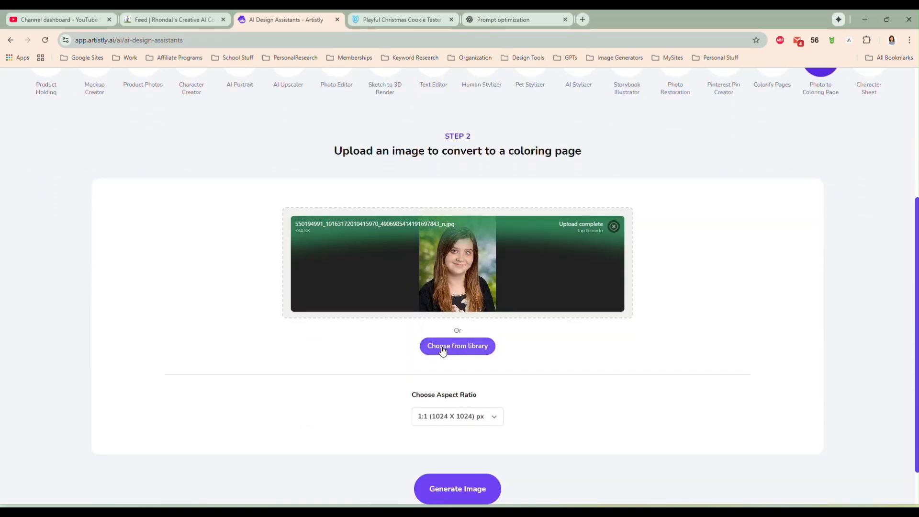
{"action": "left_click", "coordinate": [452, 491]}
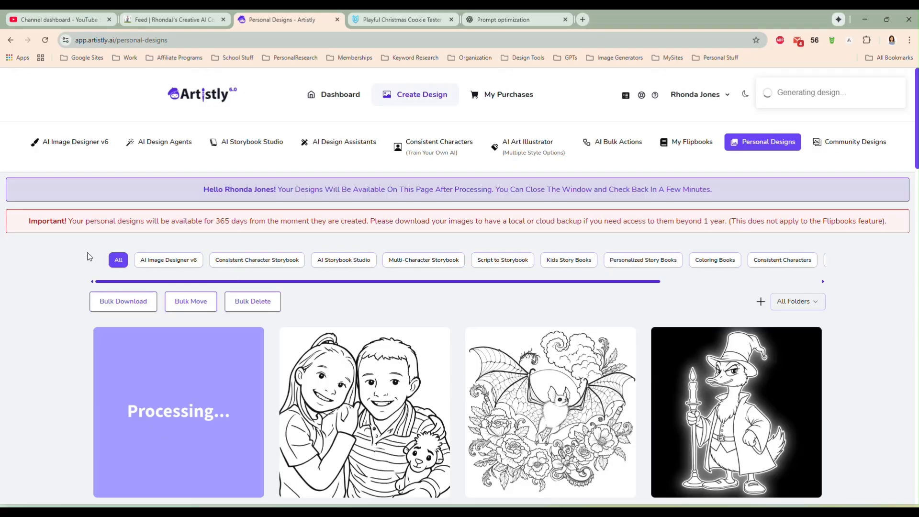
- Examine the finished coloring page of the long-haired girl and its design details, and close the preview
{"action": "scroll", "coordinate": [76, 287], "scroll_direction": "down", "scroll_amount": 1}
{"action": "scroll", "coordinate": [76, 287], "scroll_direction": "up", "scroll_amount": 1}
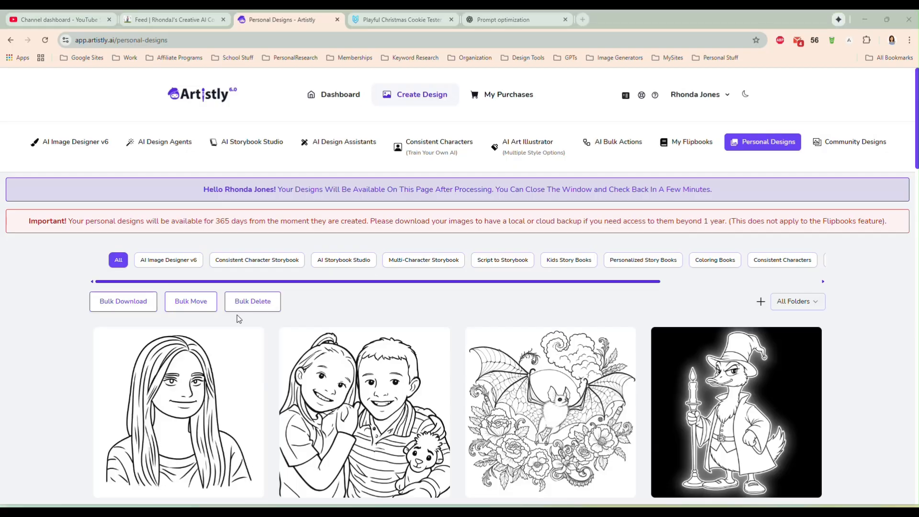
{"action": "scroll", "coordinate": [157, 353], "scroll_direction": "down", "scroll_amount": 3}
{"action": "left_click", "coordinate": [158, 273]}
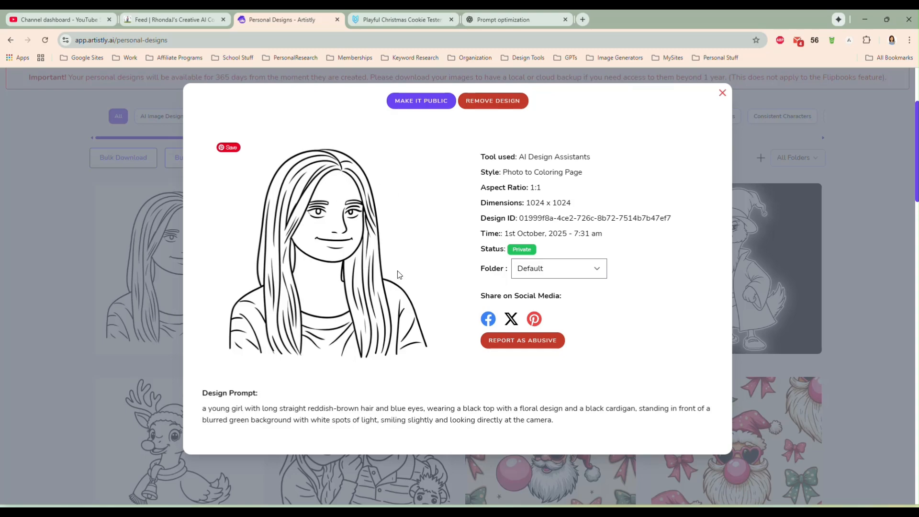
{"action": "left_click", "coordinate": [723, 93]}
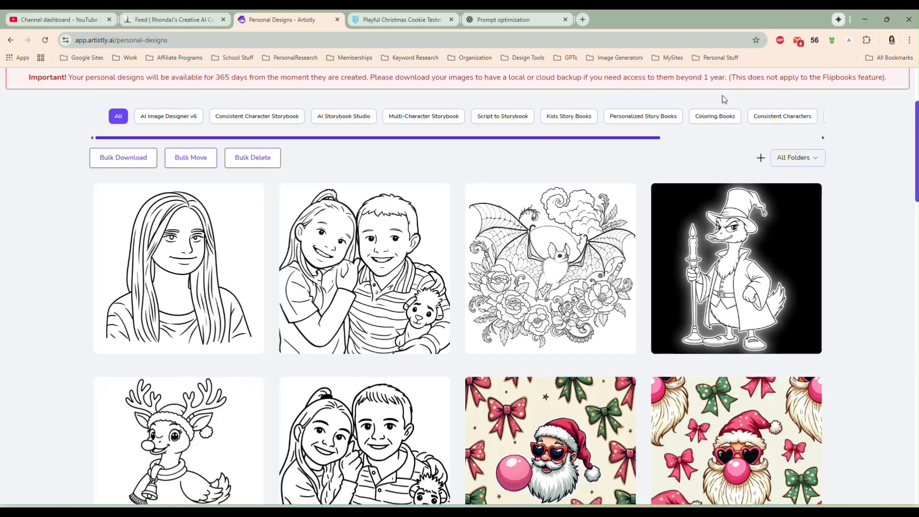
- Generate a Photo to Coloring Page design from the photo of the boy with the backpack, 1stday1stgradeRY.jpg
{"action": "scroll", "coordinate": [575, 240], "scroll_direction": "up", "scroll_amount": 3}
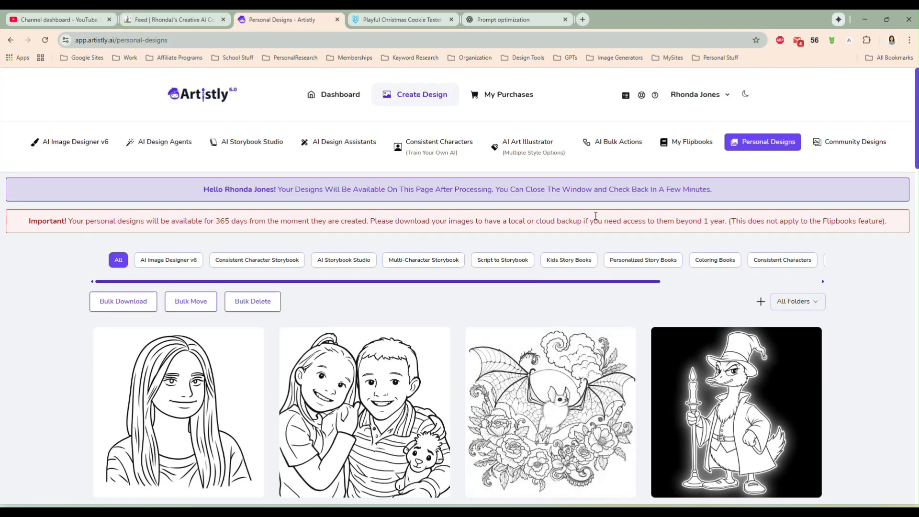
{"action": "left_click", "coordinate": [334, 142]}
{"action": "left_click", "coordinate": [823, 264]}
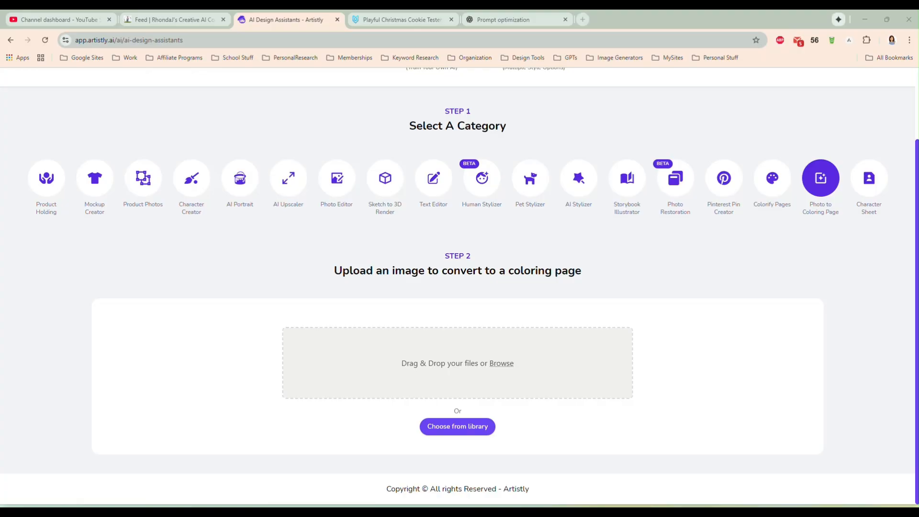
{"action": "left_click_drag", "start_coordinate": [854, 297], "coordinate": [463, 342]}
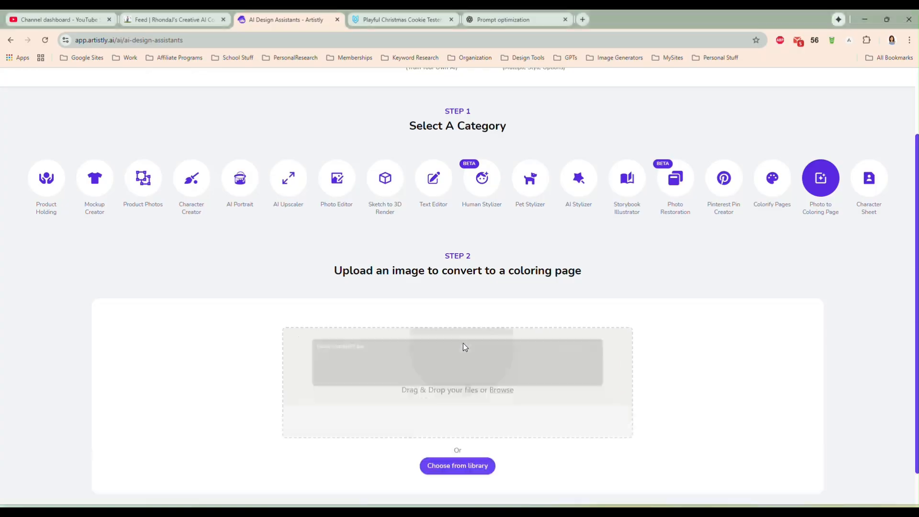
{"action": "scroll", "coordinate": [670, 359], "scroll_direction": "down", "scroll_amount": 1}
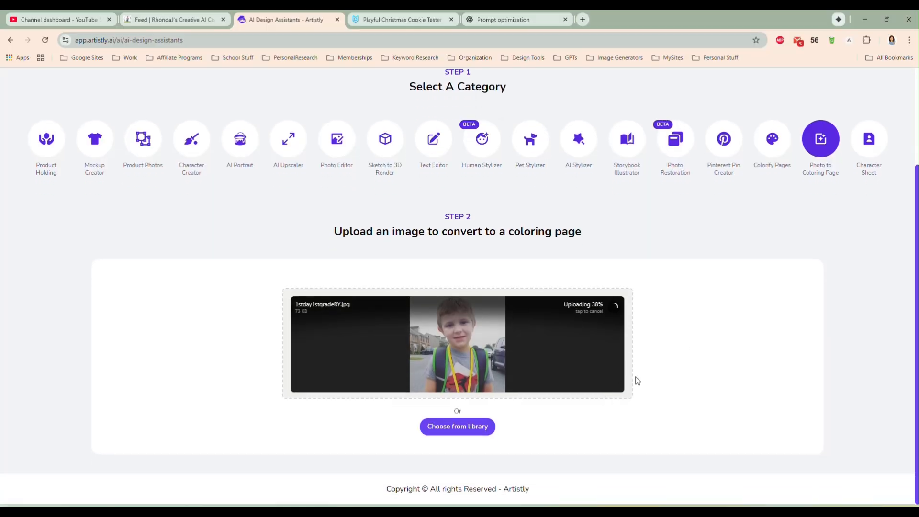
{"action": "scroll", "coordinate": [658, 341], "scroll_direction": "down", "scroll_amount": 3}
{"action": "scroll", "coordinate": [658, 341], "scroll_direction": "down", "scroll_amount": 1}
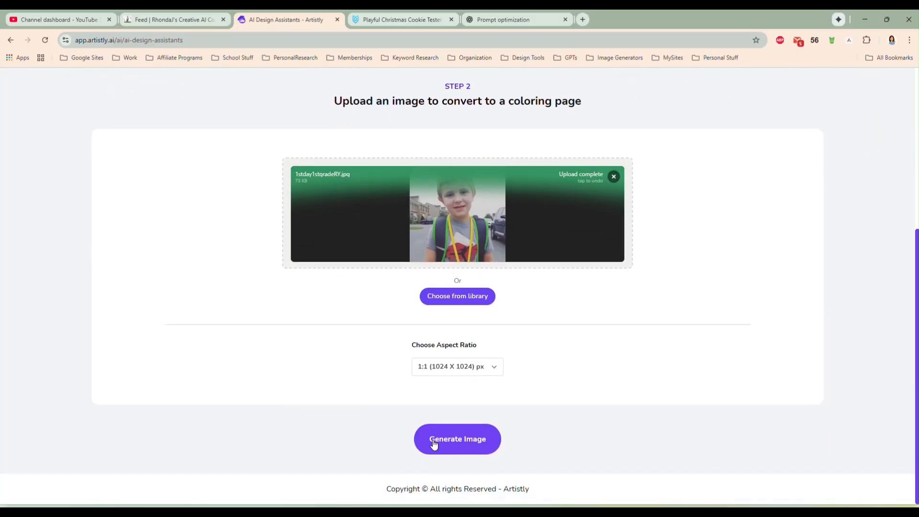
{"action": "left_click", "coordinate": [460, 437]}
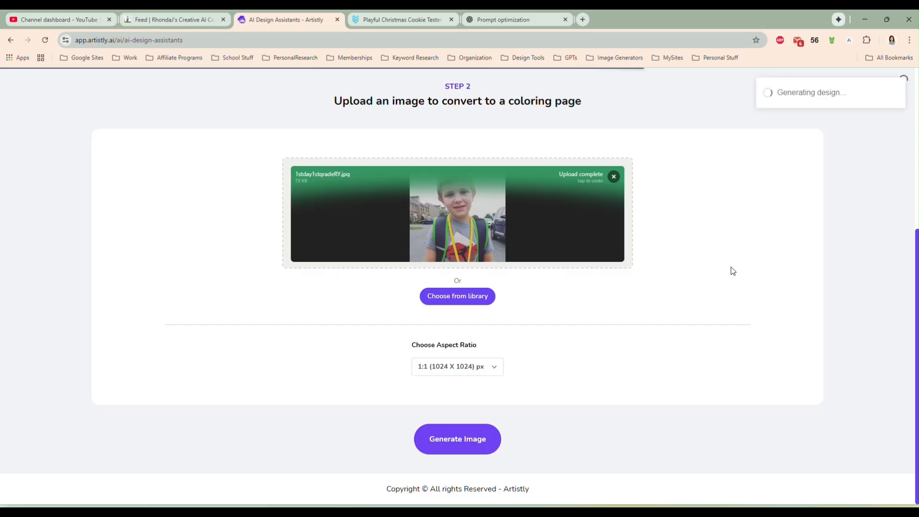
- Examine the finished coloring page of the boy with the backpack, including its background, and close the preview
{"action": "scroll", "coordinate": [854, 301], "scroll_direction": "down", "scroll_amount": 1}
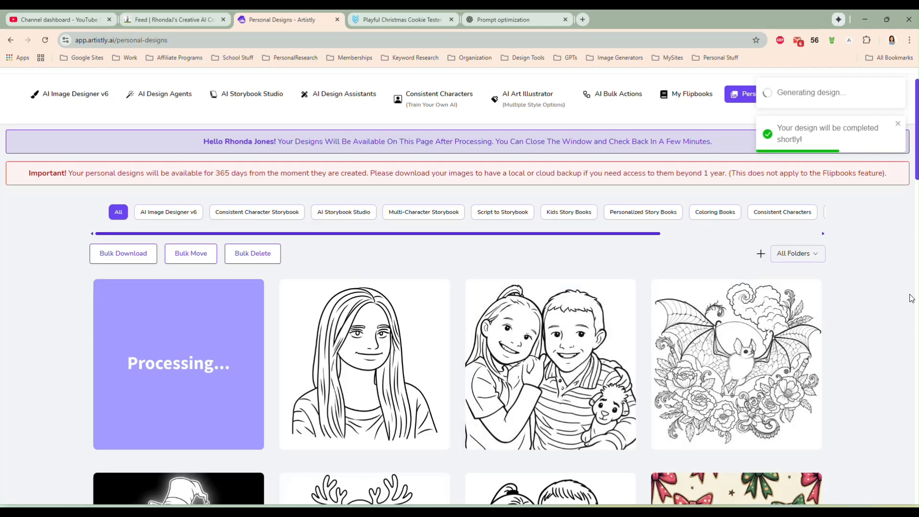
{"action": "mouse_move", "coordinate": [432, 349]}
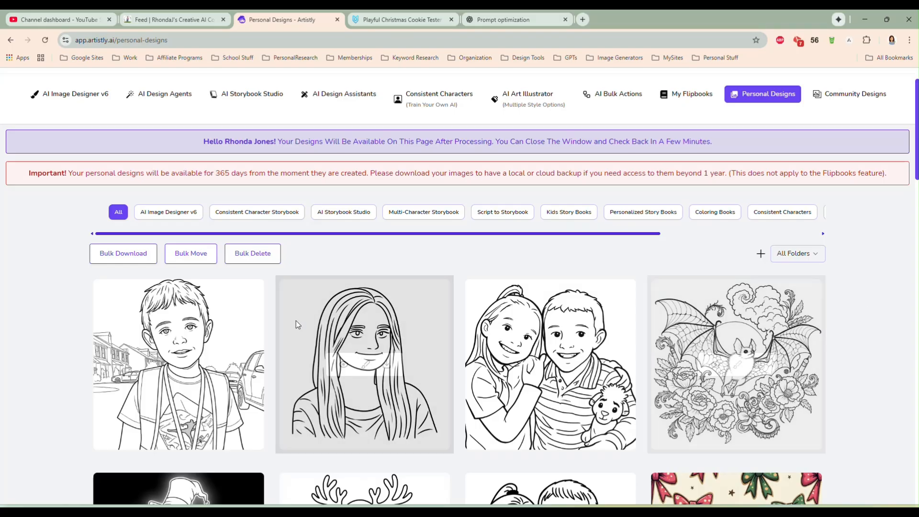
{"action": "left_click", "coordinate": [158, 365]}
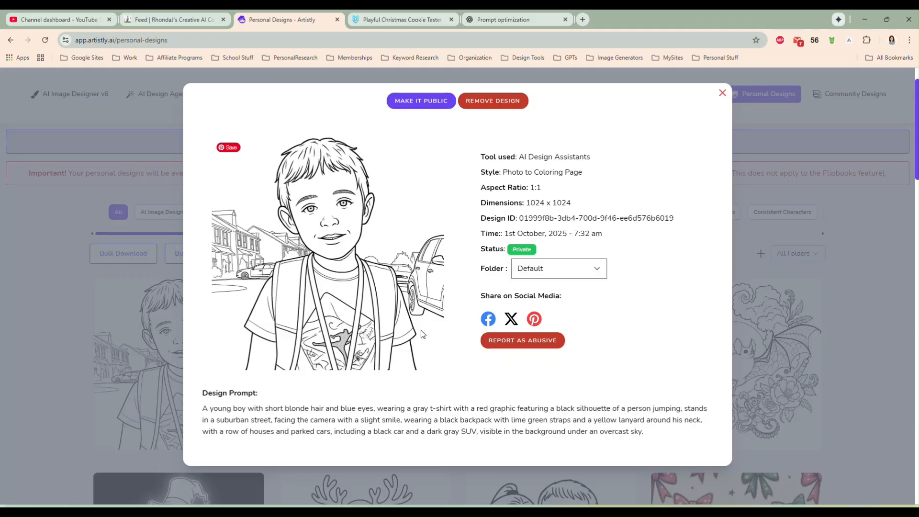
{"action": "left_click", "coordinate": [723, 94]}
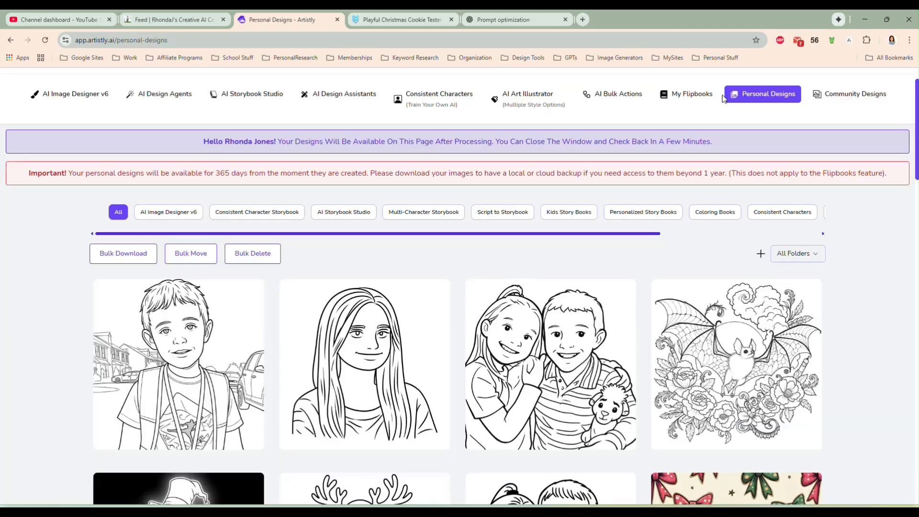
- Examine the existing bat and flowers coloring page and its design prompt, and close the preview
{"action": "scroll", "coordinate": [857, 340], "scroll_direction": "up", "scroll_amount": 1}
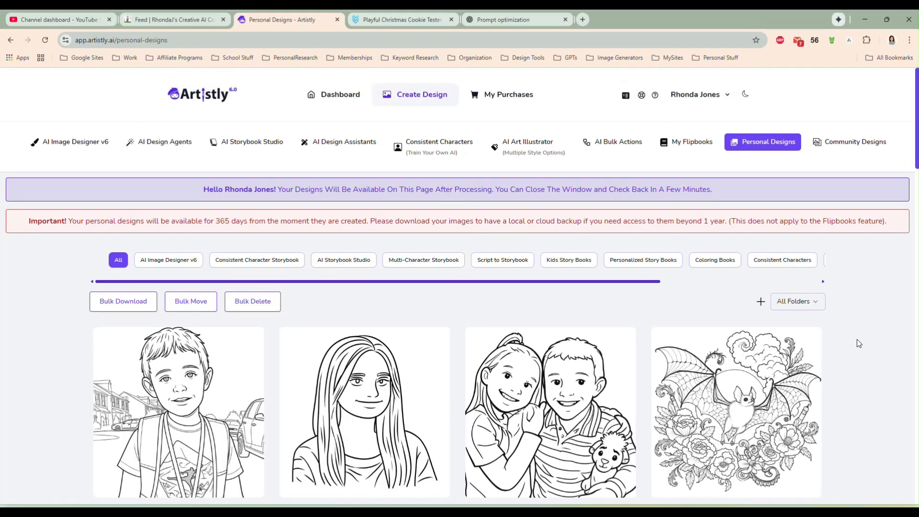
{"action": "scroll", "coordinate": [848, 337], "scroll_direction": "down", "scroll_amount": 1}
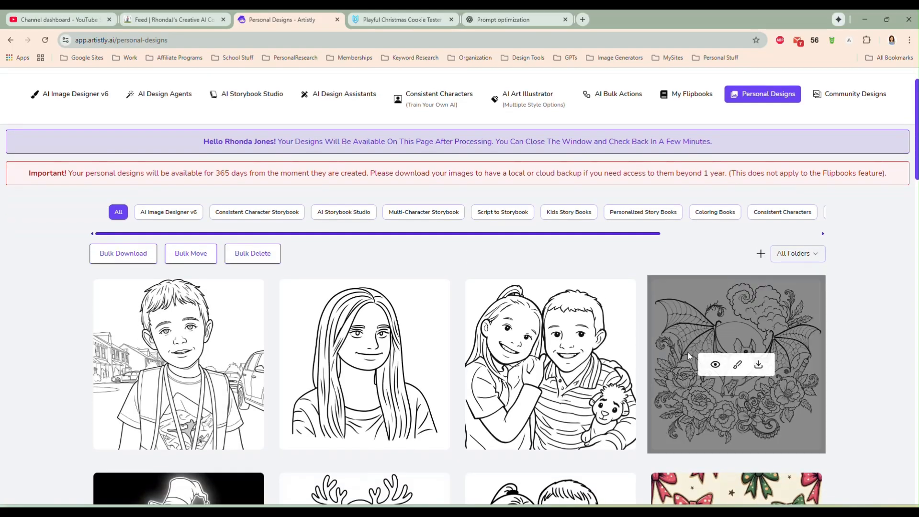
{"action": "left_click", "coordinate": [711, 365]}
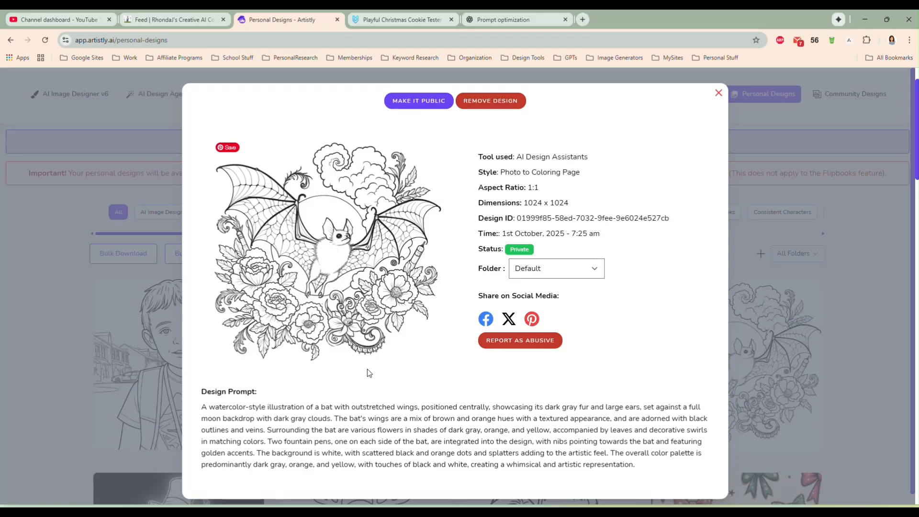
{"action": "left_click", "coordinate": [718, 94]}
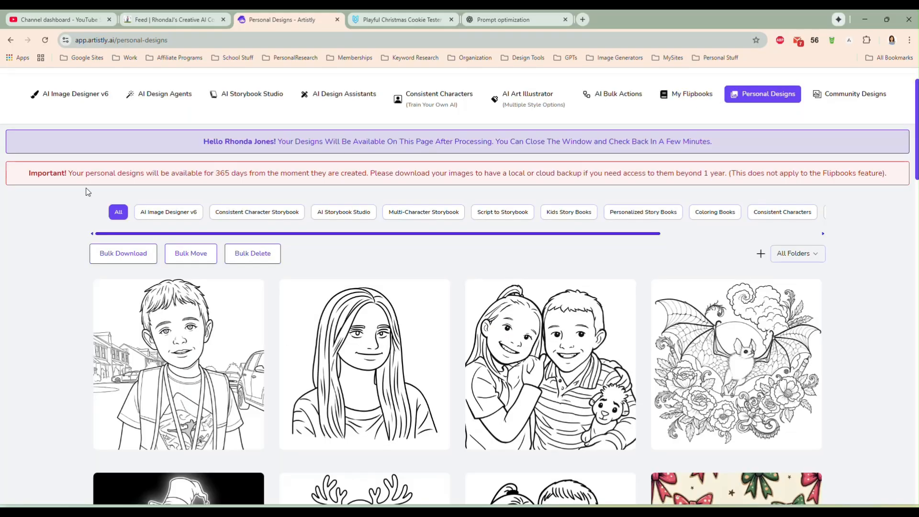
- Generate a 1:1 Photo to Coloring Page design from the raven skull and lilies illustration, Untitled Project - illustrationImage.png
{"action": "scroll", "coordinate": [244, 154], "scroll_direction": "up", "scroll_amount": 2}
{"action": "left_click", "coordinate": [341, 143]}
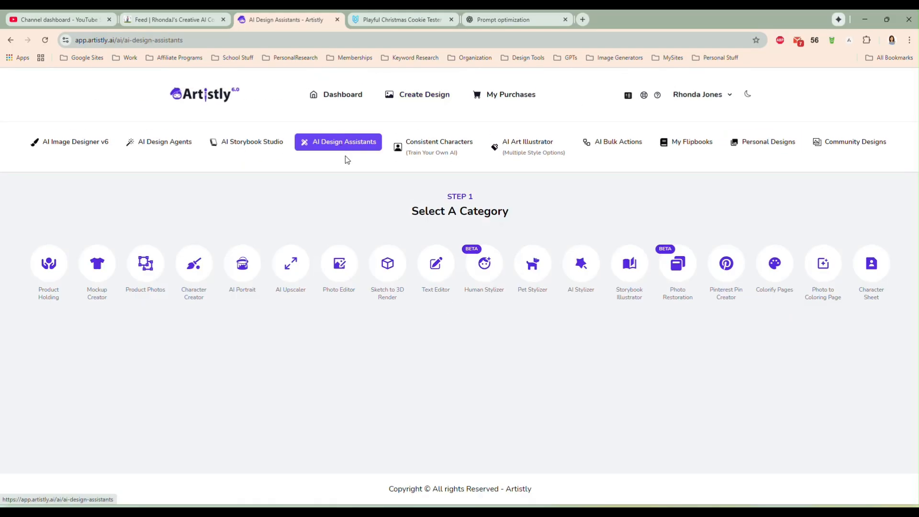
{"action": "left_click", "coordinate": [817, 307]}
{"action": "scroll", "coordinate": [591, 291], "scroll_direction": "down", "scroll_amount": 2}
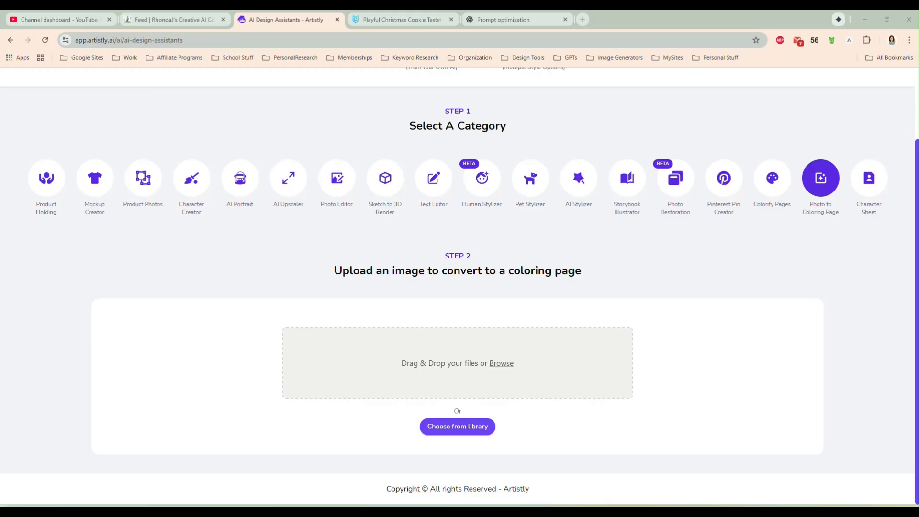
{"action": "left_click_drag", "start_coordinate": [918, 139], "coordinate": [488, 224]}
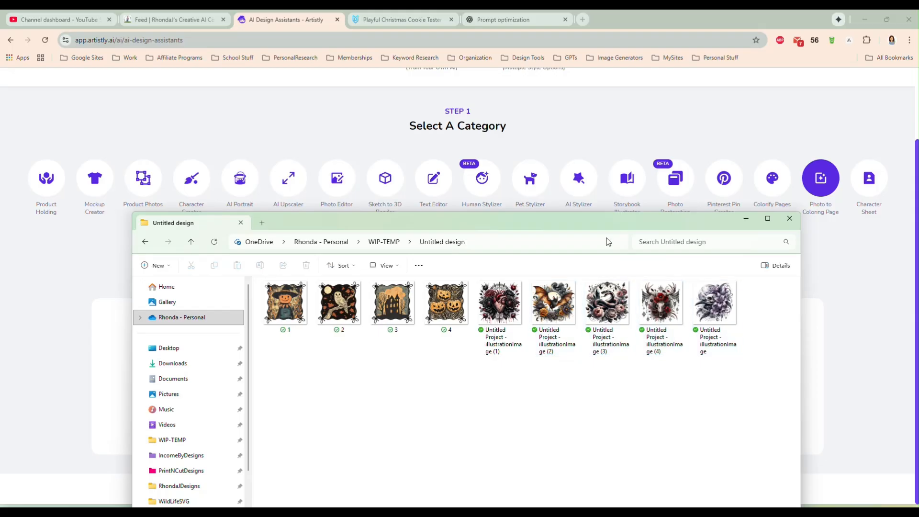
{"action": "left_click_drag", "start_coordinate": [474, 229], "coordinate": [918, 215]}
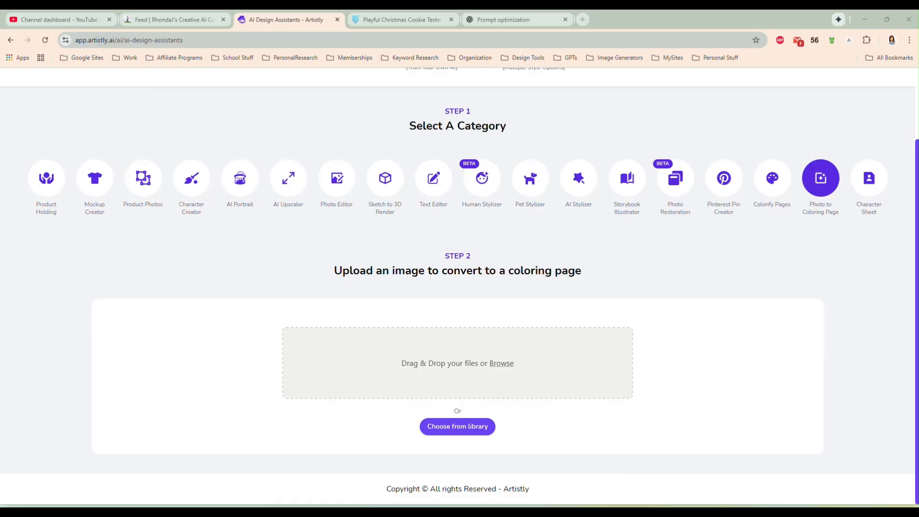
{"action": "left_click_drag", "start_coordinate": [918, 215], "coordinate": [515, 346]}
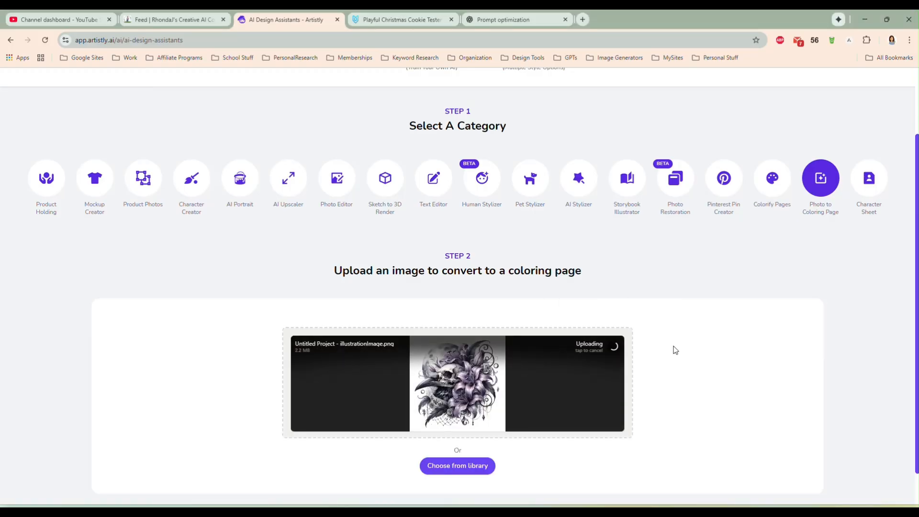
{"action": "scroll", "coordinate": [674, 347], "scroll_direction": "down", "scroll_amount": 1}
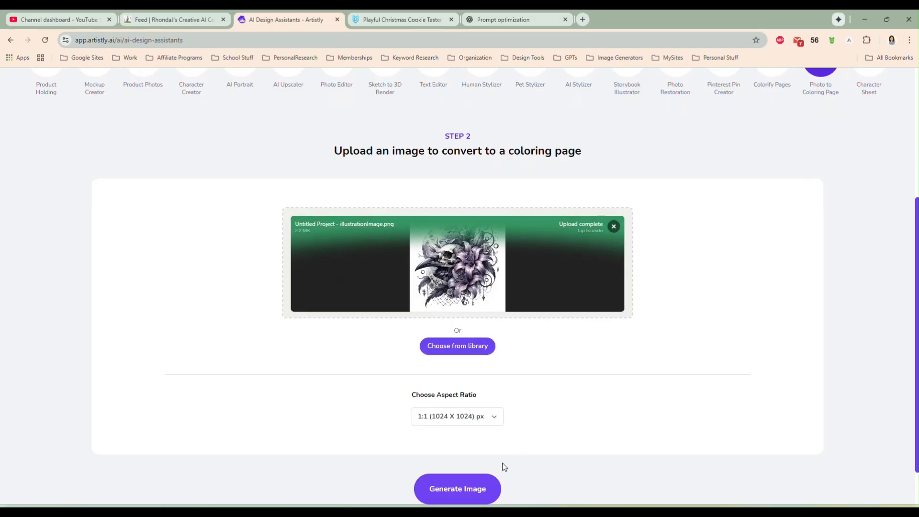
{"action": "left_click", "coordinate": [459, 492]}
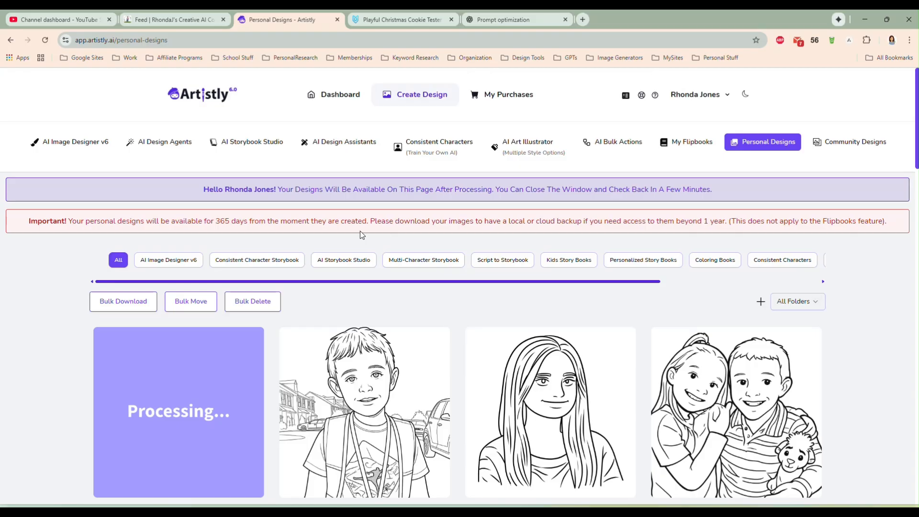
- Examine the finished raven skull and lilies coloring page and its design prompt, and close the preview
{"action": "scroll", "coordinate": [56, 289], "scroll_direction": "down", "scroll_amount": 2}
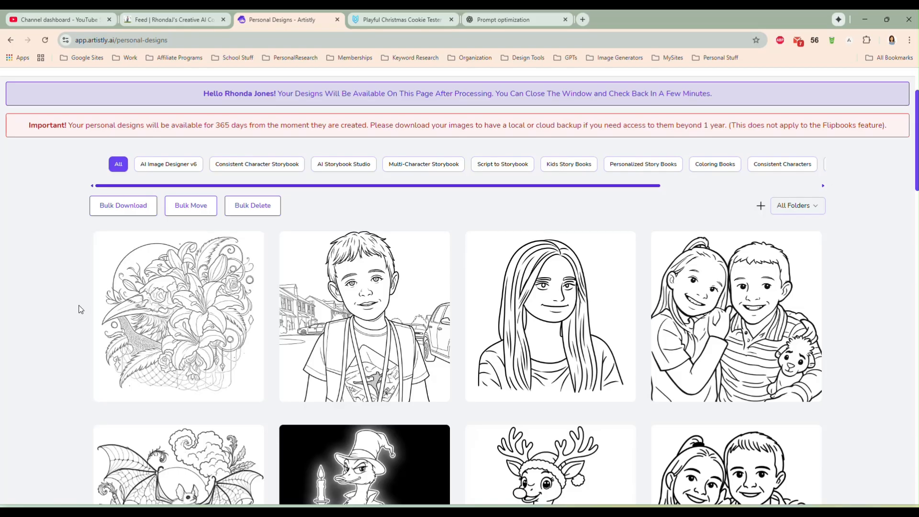
{"action": "left_click", "coordinate": [161, 316]}
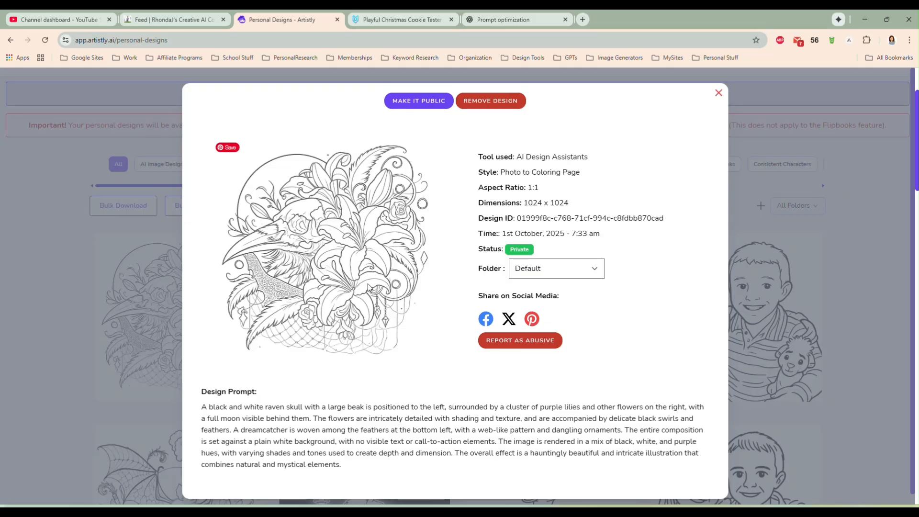
{"action": "left_click", "coordinate": [719, 90]}
{"action": "scroll", "coordinate": [53, 321], "scroll_direction": "down", "scroll_amount": 3}
{"action": "mouse_move", "coordinate": [190, 354]}
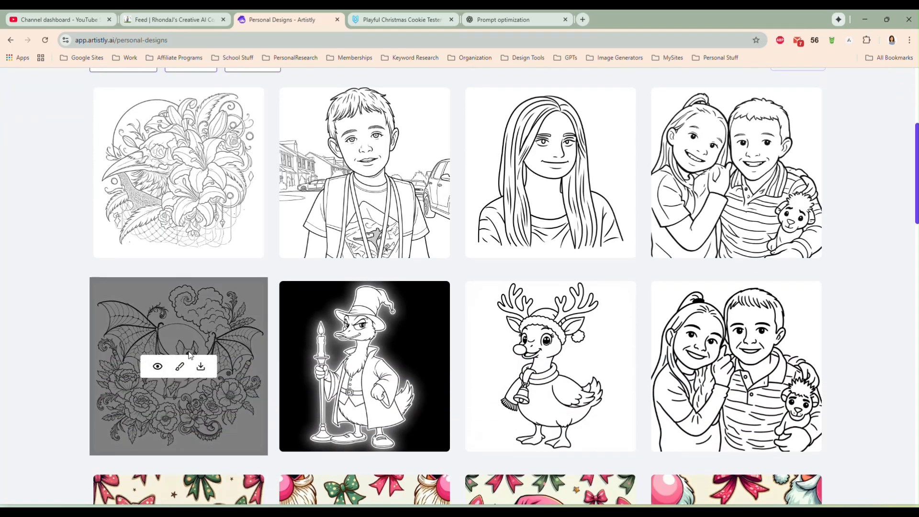
- Generate a 1:1 Photo to Coloring Page design from the skeleton postage stamp illustration, Untitled Project - illustrationImage (1).png
{"action": "scroll", "coordinate": [67, 286], "scroll_direction": "up", "scroll_amount": 4}
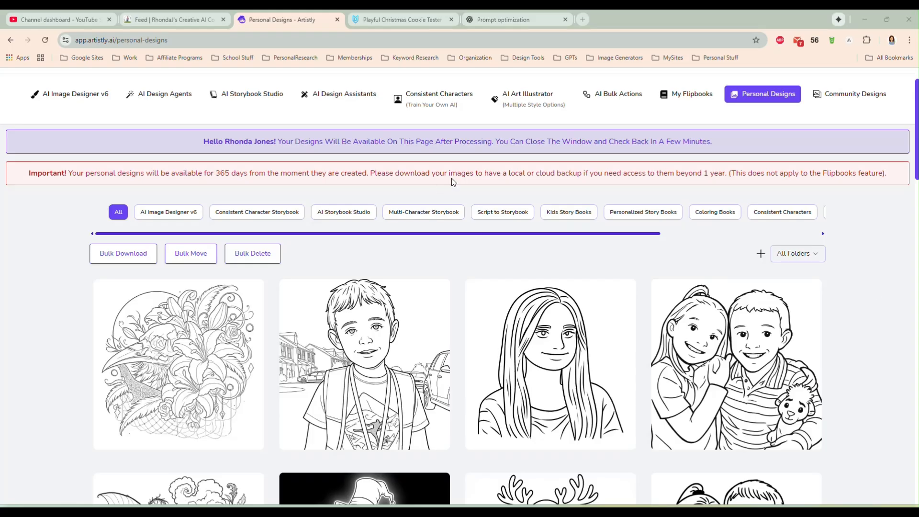
{"action": "left_click", "coordinate": [341, 95]}
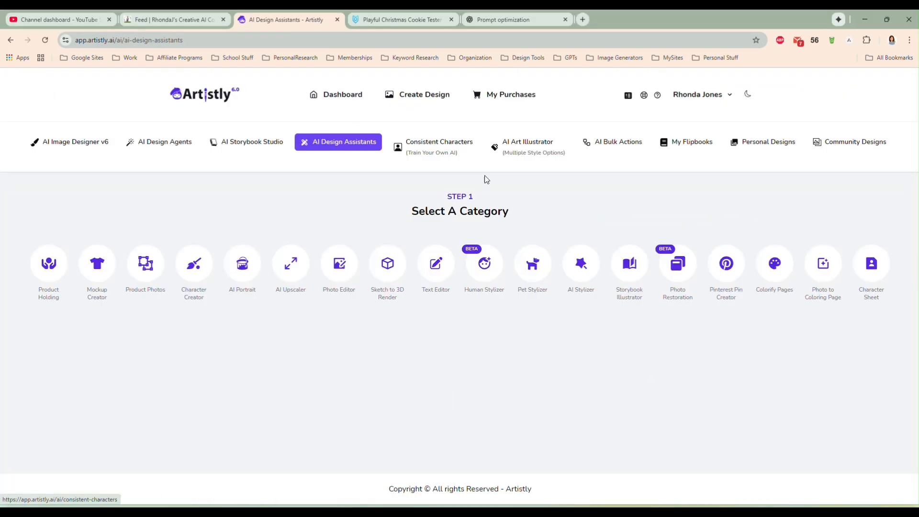
{"action": "left_click", "coordinate": [820, 264]}
{"action": "scroll", "coordinate": [879, 363], "scroll_direction": "down", "scroll_amount": 2}
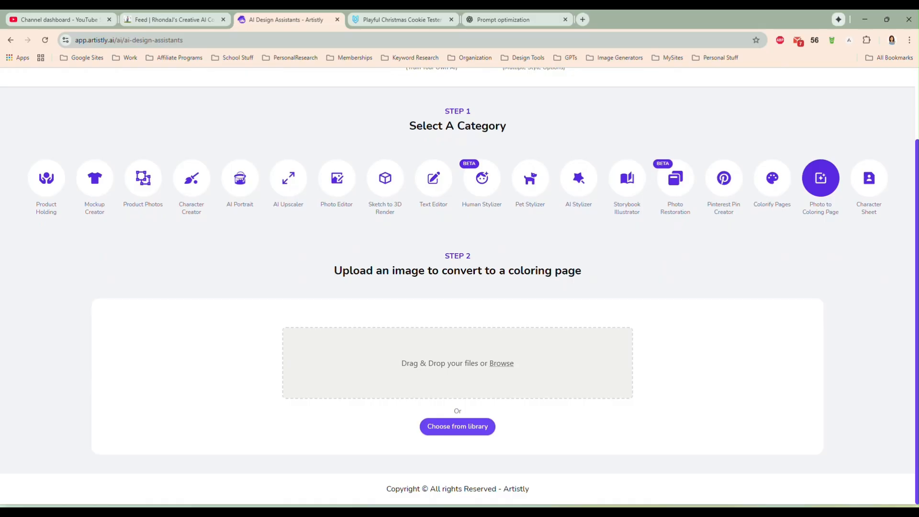
{"action": "left_click_drag", "start_coordinate": [918, 210], "coordinate": [421, 339]}
{"action": "scroll", "coordinate": [718, 326], "scroll_direction": "down", "scroll_amount": 1}
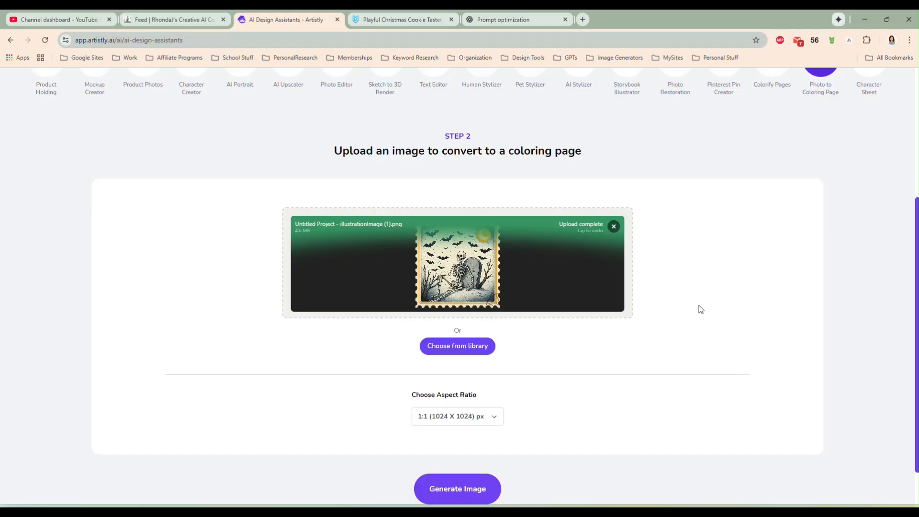
{"action": "scroll", "coordinate": [701, 309], "scroll_direction": "up", "scroll_amount": 1}
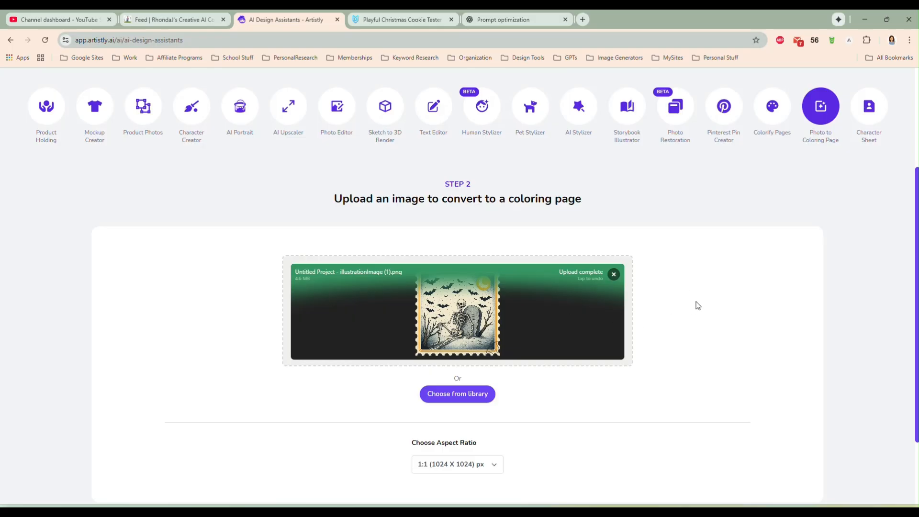
{"action": "scroll", "coordinate": [602, 302], "scroll_direction": "down", "scroll_amount": 1}
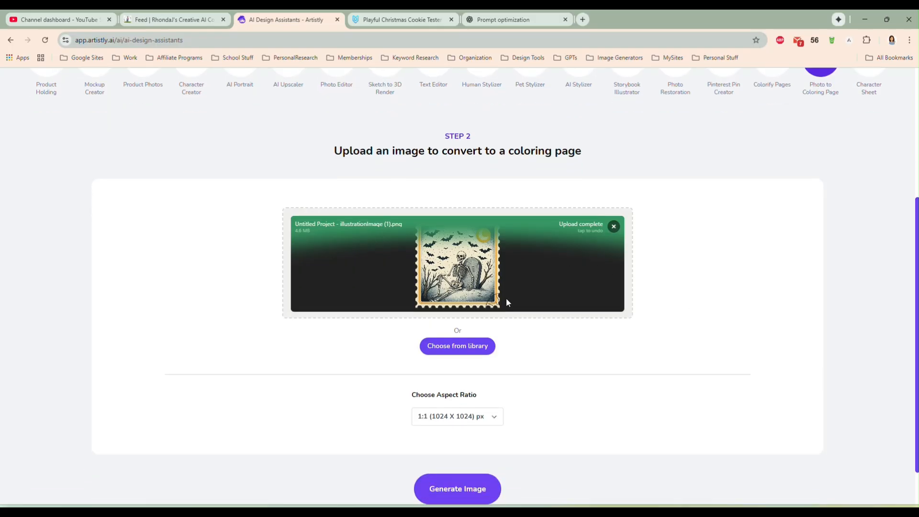
{"action": "left_click", "coordinate": [472, 490]}
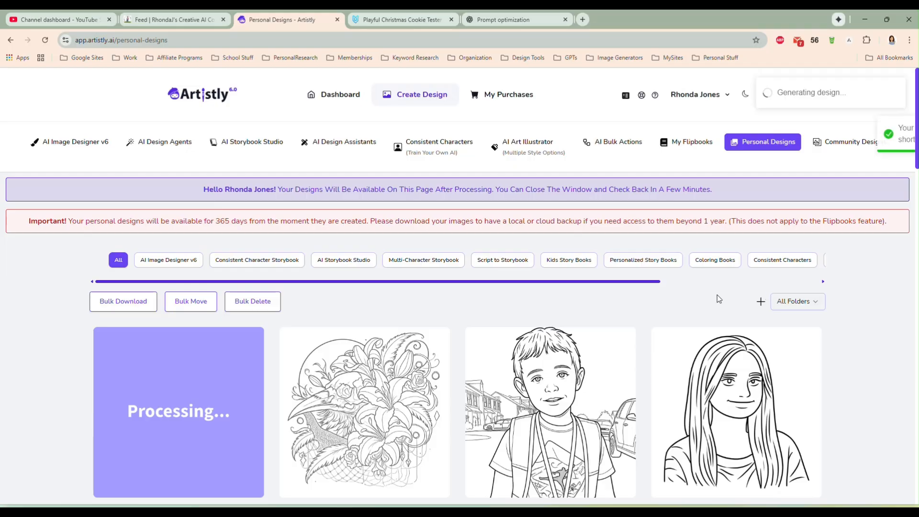
- Compare the new skeleton coloring page with the other coloring pages in the personal designs gallery
{"action": "scroll", "coordinate": [28, 297], "scroll_direction": "down", "scroll_amount": 2}
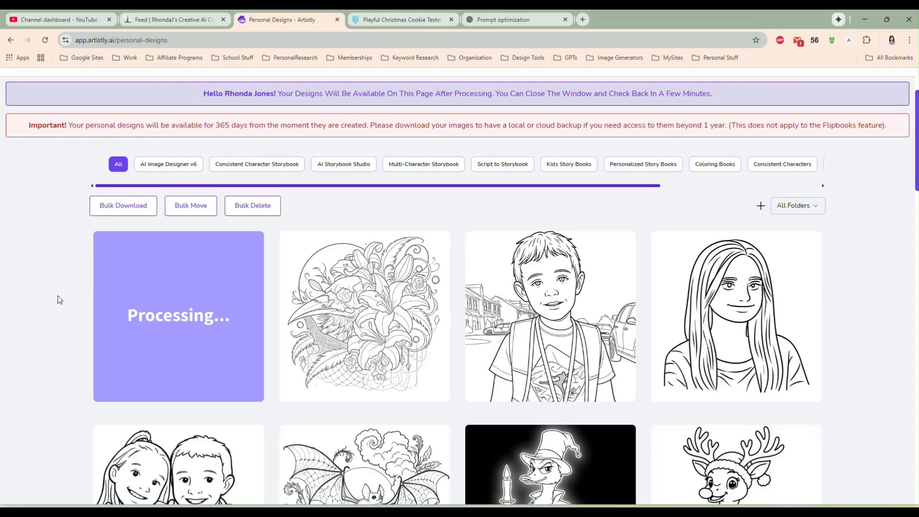
{"action": "mouse_move", "coordinate": [612, 356]}
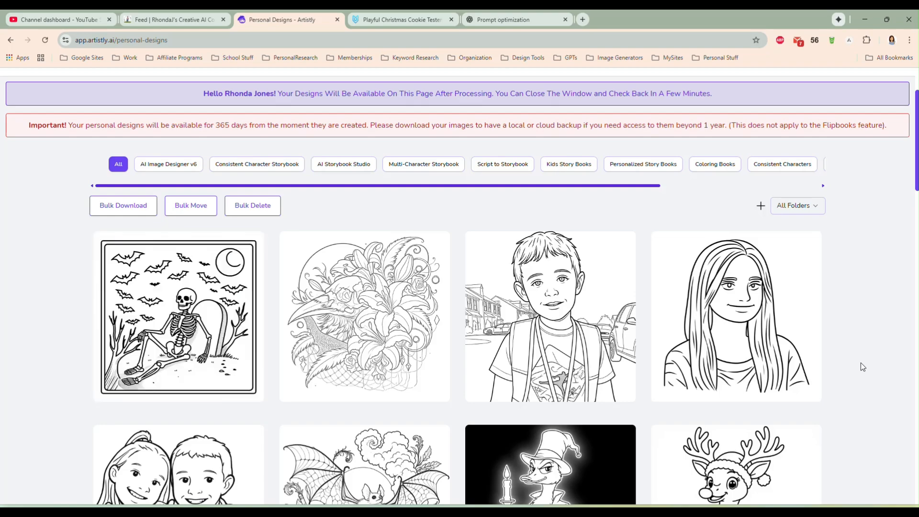
{"action": "scroll", "coordinate": [853, 345], "scroll_direction": "down", "scroll_amount": 1}
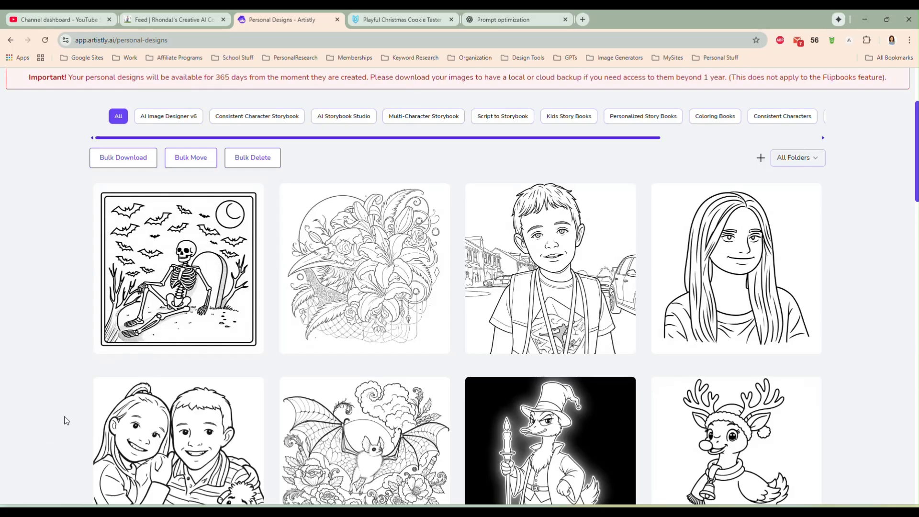
{"action": "scroll", "coordinate": [221, 378], "scroll_direction": "down", "scroll_amount": 1}
{"action": "scroll", "coordinate": [143, 398], "scroll_direction": "down", "scroll_amount": 1}
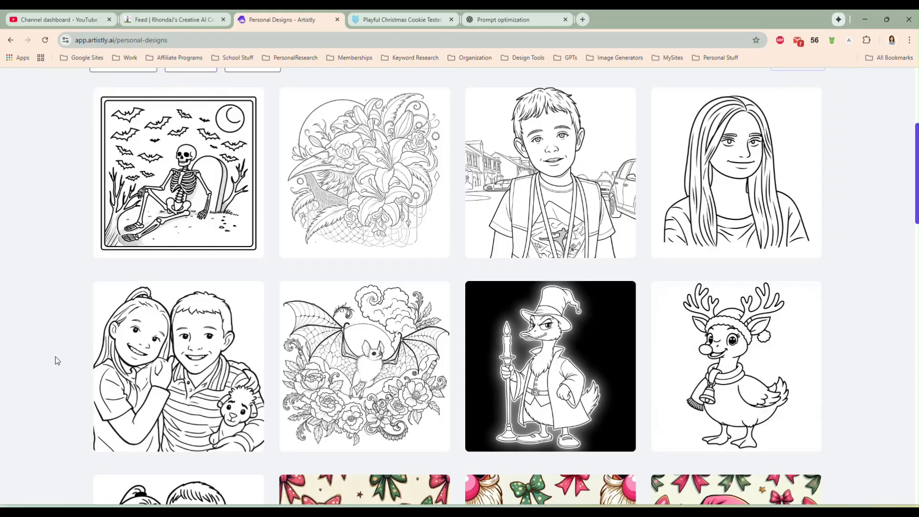
{"action": "mouse_move", "coordinate": [139, 360]}
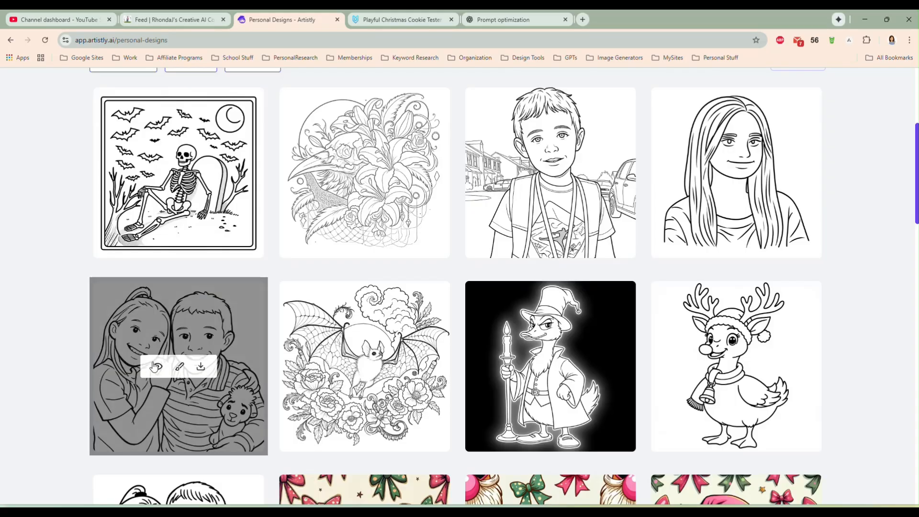
{"action": "scroll", "coordinate": [68, 374], "scroll_direction": "up", "scroll_amount": 1}
{"action": "scroll", "coordinate": [69, 374], "scroll_direction": "up", "scroll_amount": 1}
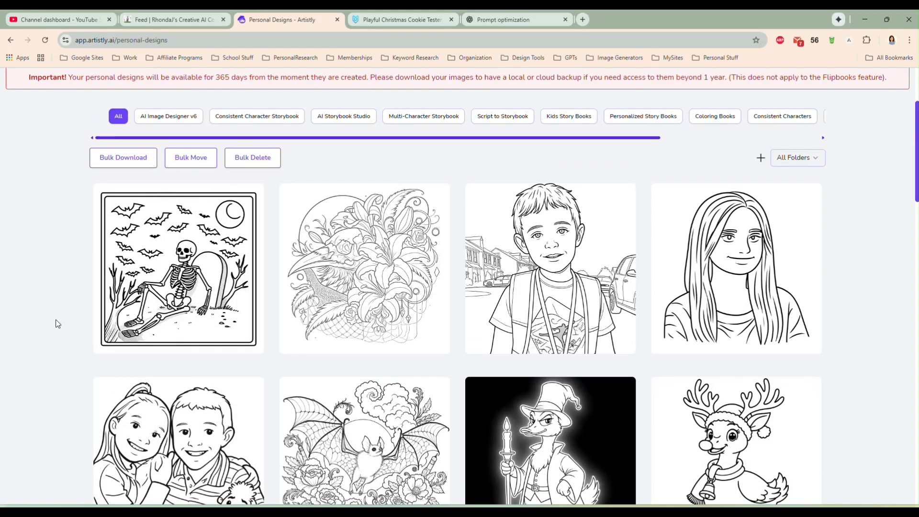
- Examine the enlarged skeleton and tombstone coloring page and its design prompt, and close the preview
{"action": "mouse_move", "coordinate": [173, 254]}
{"action": "left_click", "coordinate": [157, 269]}
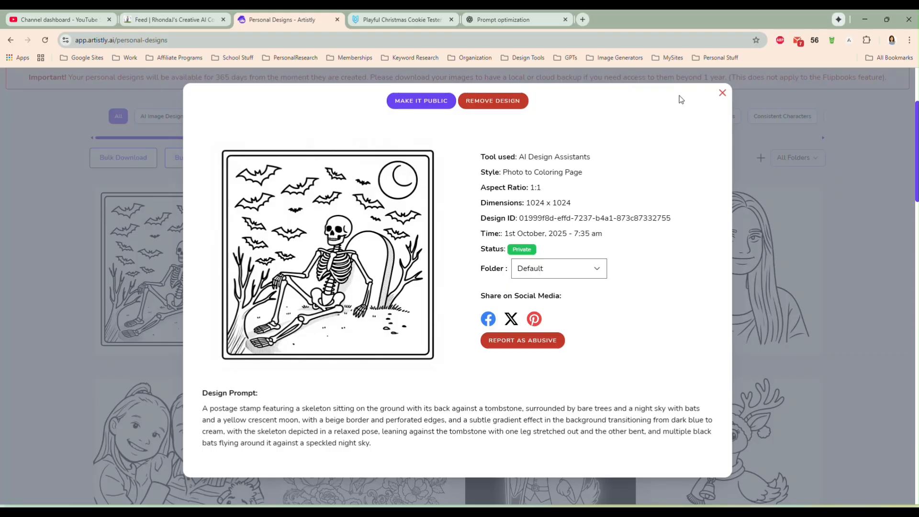
{"action": "left_click", "coordinate": [723, 94]}
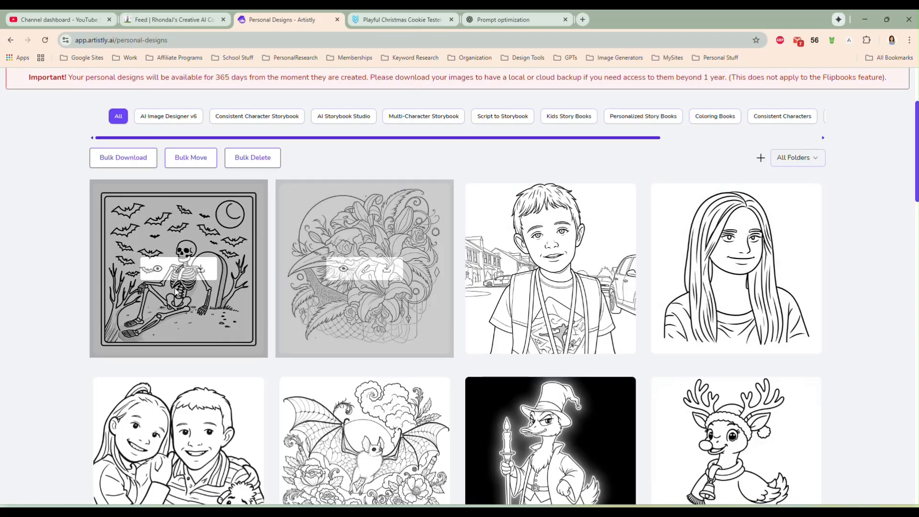
- Copy the image of the skeleton coloring page from its enlarged preview
{"action": "mouse_move", "coordinate": [158, 271]}
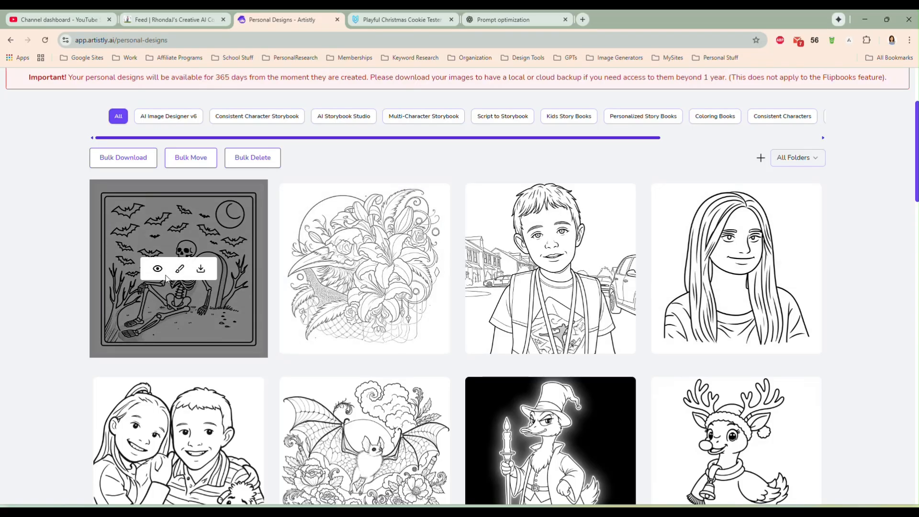
{"action": "left_click", "coordinate": [157, 268]}
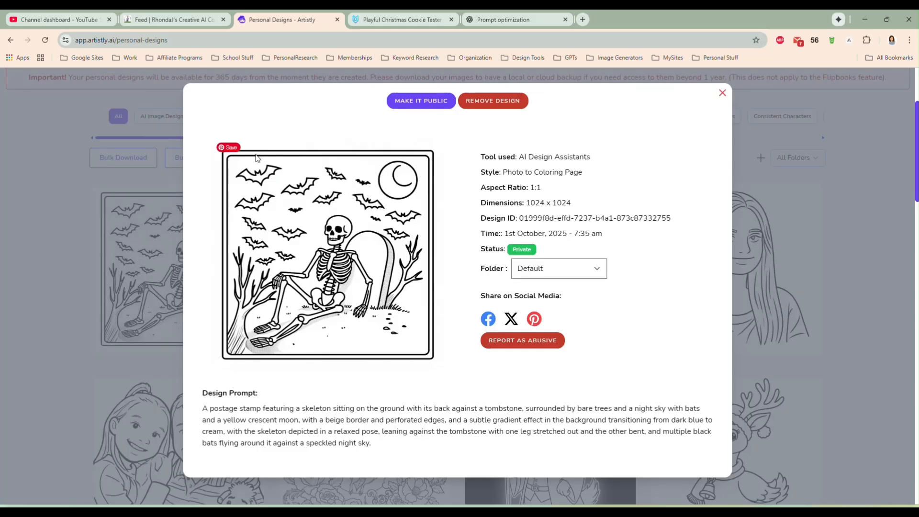
{"action": "right_click", "coordinate": [334, 251]}
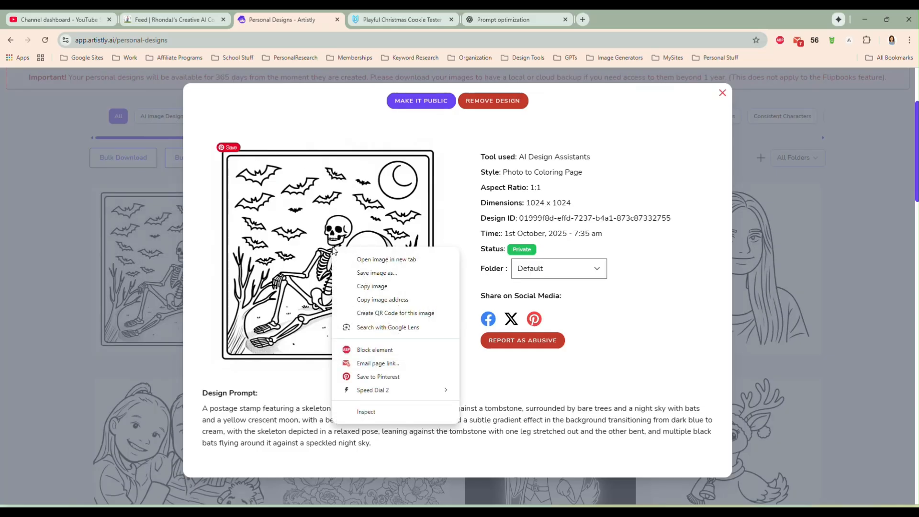
{"action": "left_click", "coordinate": [370, 287]}
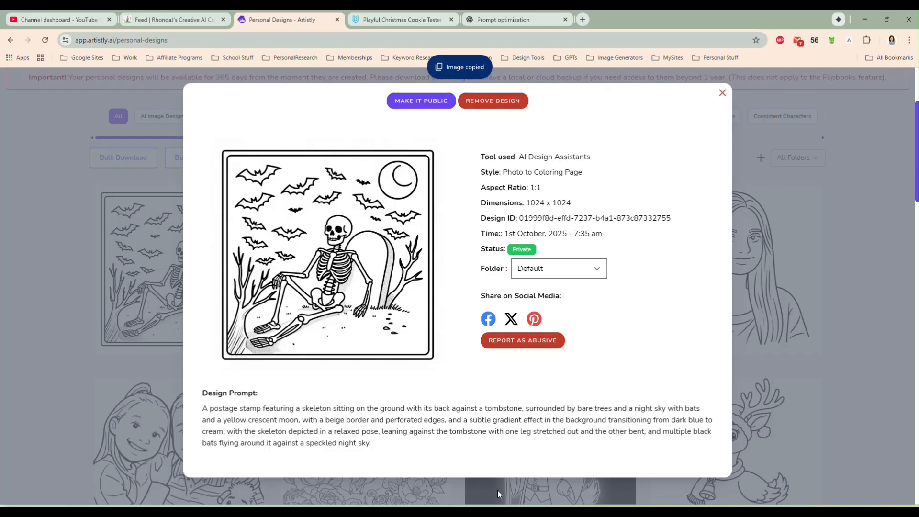
- Switch to LightBurn, paste the copied skeleton image, decline the software update, and move the image to about the middle of the workspace
{"action": "left_click", "coordinate": [522, 514]}
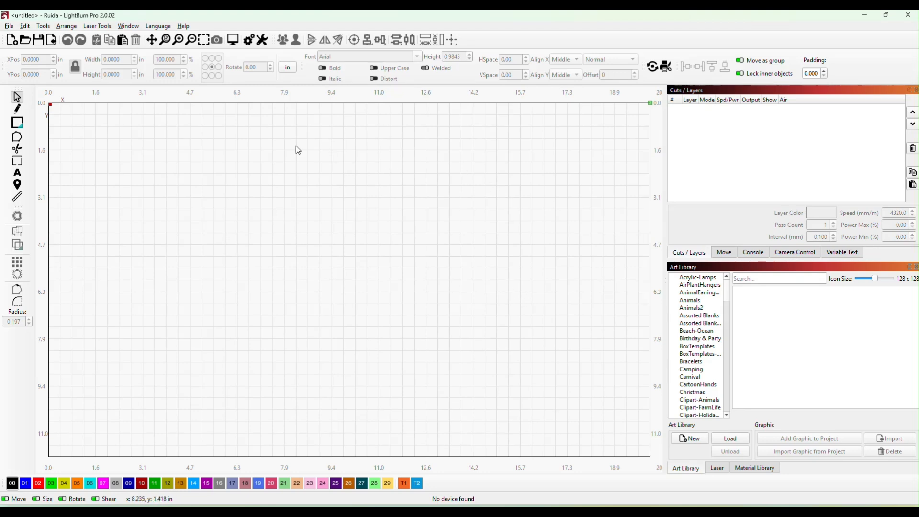
{"action": "right_click", "coordinate": [296, 145]}
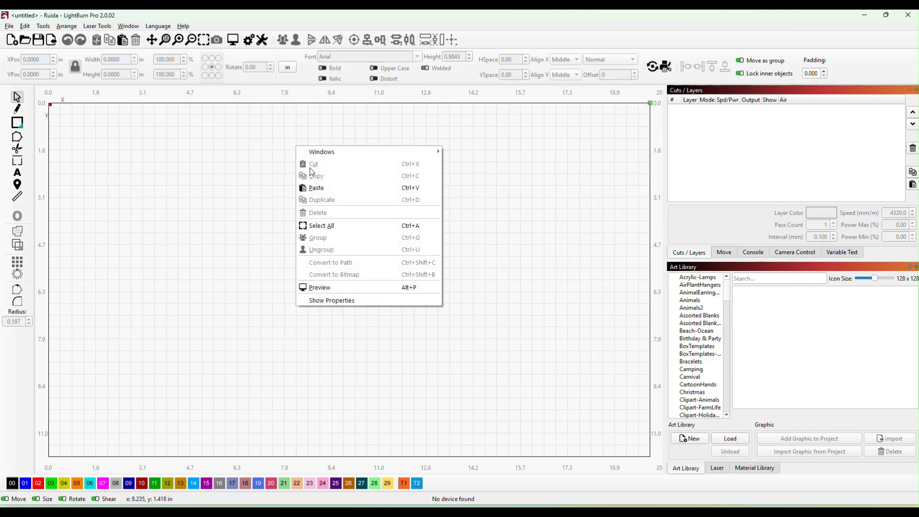
{"action": "left_click", "coordinate": [322, 187]}
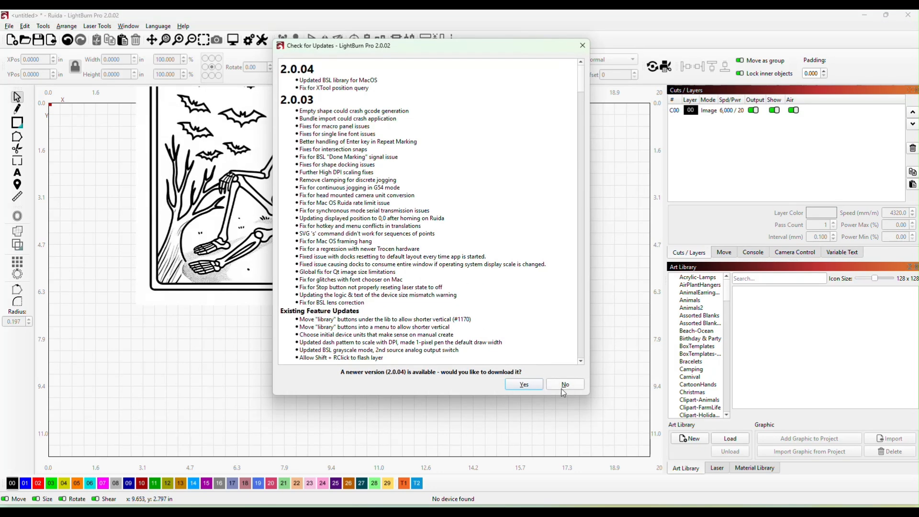
{"action": "left_click", "coordinate": [564, 385]}
{"action": "left_click_drag", "start_coordinate": [331, 182], "coordinate": [419, 287]}
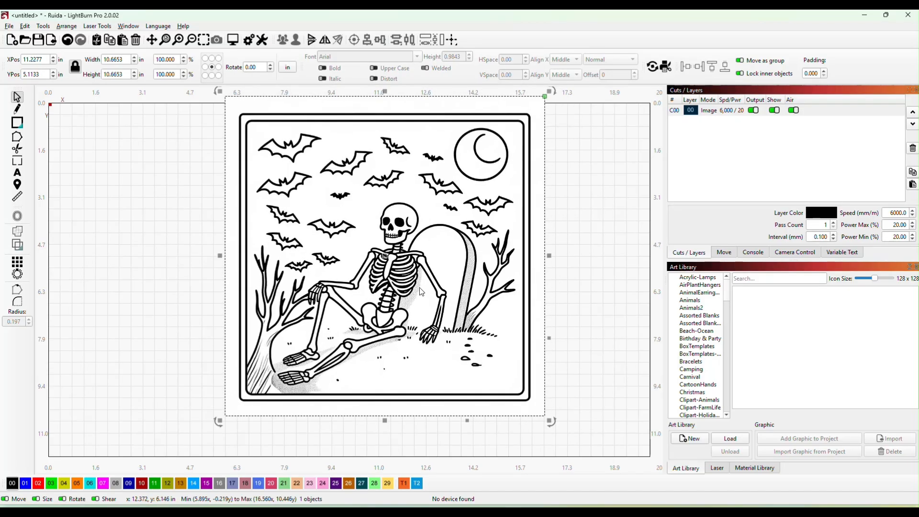
- Trace the skeleton image with the source image faded, deleting the image after the trace, and set the traced layer's mode to Fill
{"action": "right_click", "coordinate": [419, 288]}
{"action": "left_click", "coordinate": [443, 446]}
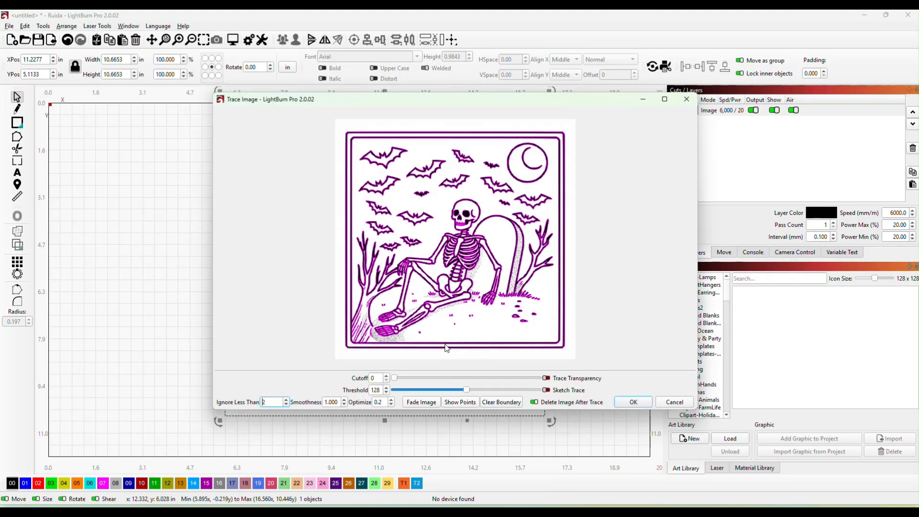
{"action": "left_click", "coordinate": [422, 402]}
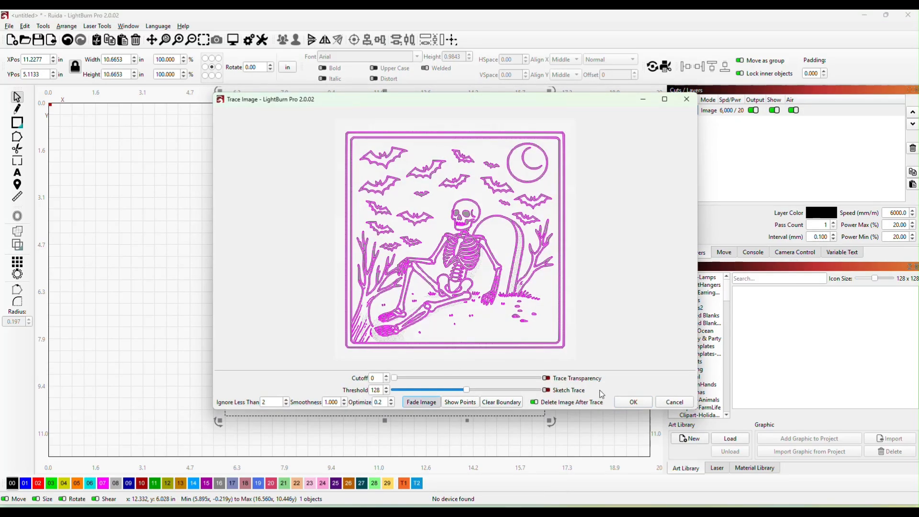
{"action": "left_click", "coordinate": [625, 403]}
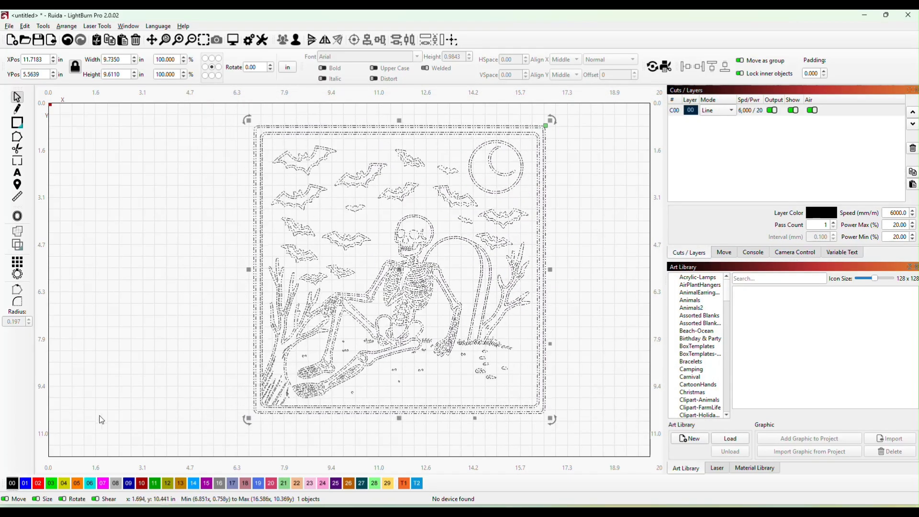
{"action": "left_click", "coordinate": [722, 112]}
{"action": "left_click", "coordinate": [718, 128]}
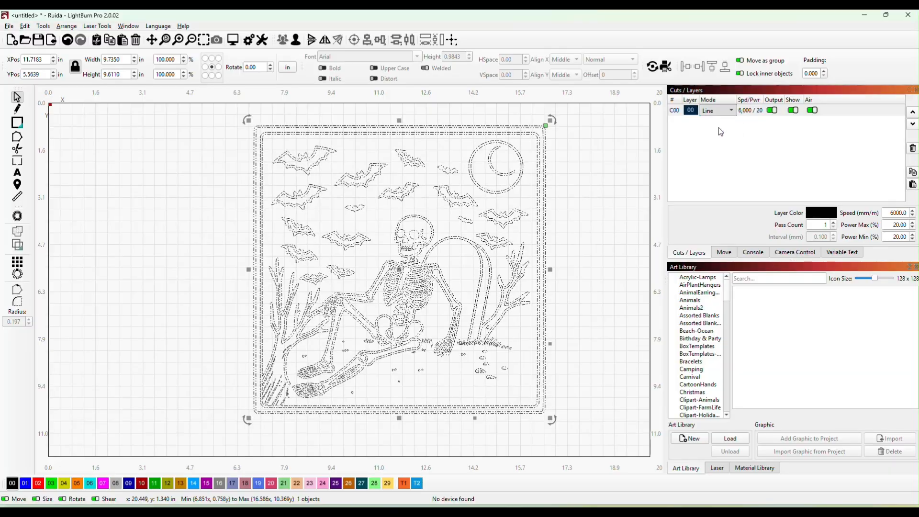
- Shrink the traced skeleton artwork to about 4 in wide and move it to the upper-right area of the workspace
{"action": "mouse_move", "coordinate": [410, 264]}
{"action": "left_mouse_down"}
{"action": "mouse_move", "coordinate": [376, 271]}
{"action": "mouse_move", "coordinate": [390, 271]}
{"action": "mouse_move", "coordinate": [383, 263]}
{"action": "left_mouse_up"}
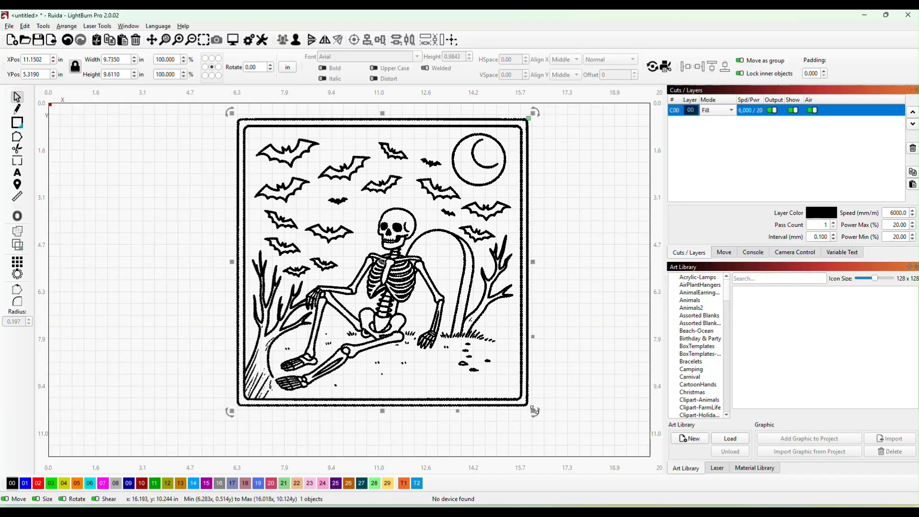
{"action": "left_click_drag", "start_coordinate": [534, 410], "coordinate": [316, 242]}
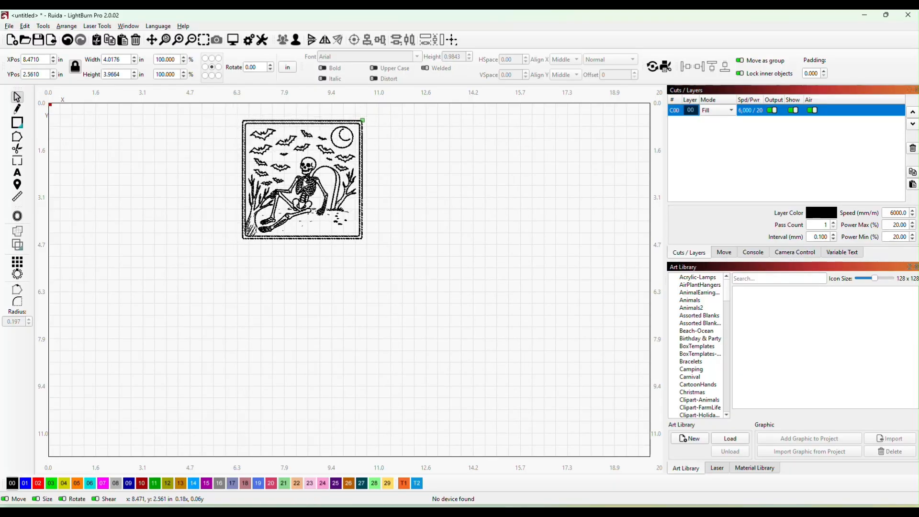
{"action": "left_click_drag", "start_coordinate": [296, 172], "coordinate": [553, 172]}
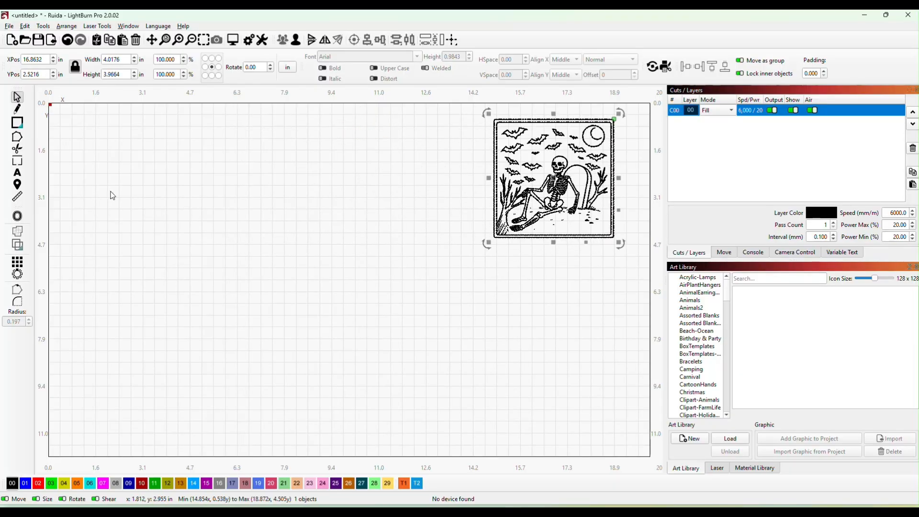
- Draw a square to the left of the skeleton artwork, sized 3.75 by 3.75 in, and assign it to red layer 02
{"action": "left_click", "coordinate": [19, 123]}
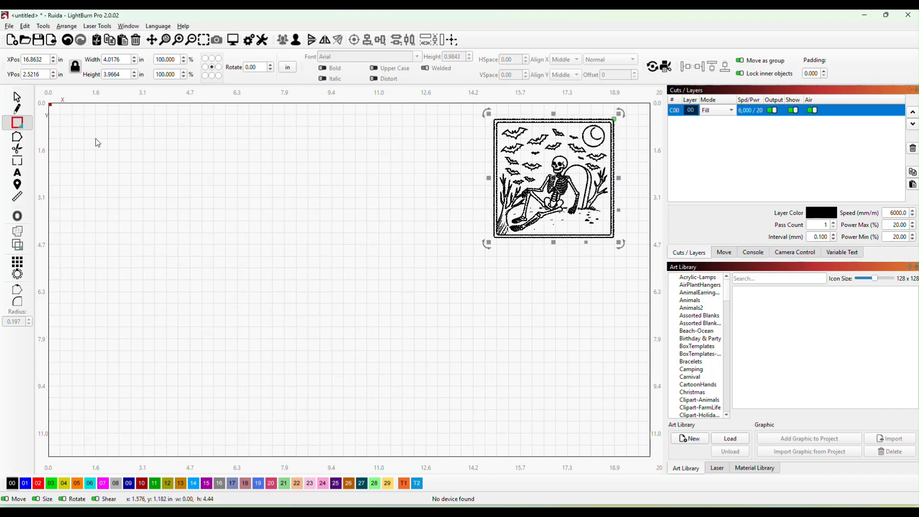
{"action": "left_click_drag", "start_coordinate": [95, 139], "coordinate": [250, 290]}
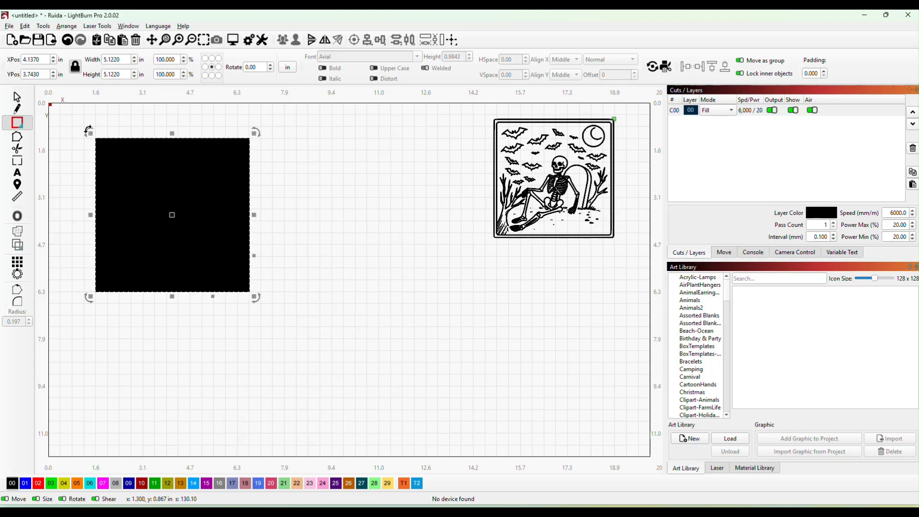
{"action": "double_click", "coordinate": [124, 74]}
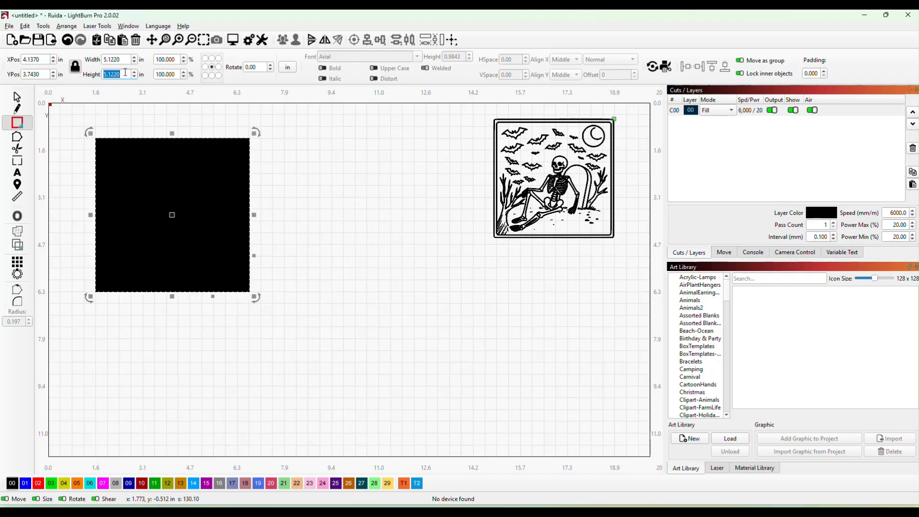
{"action": "type", "text": "3.75"}
{"action": "key", "text": "Return"}
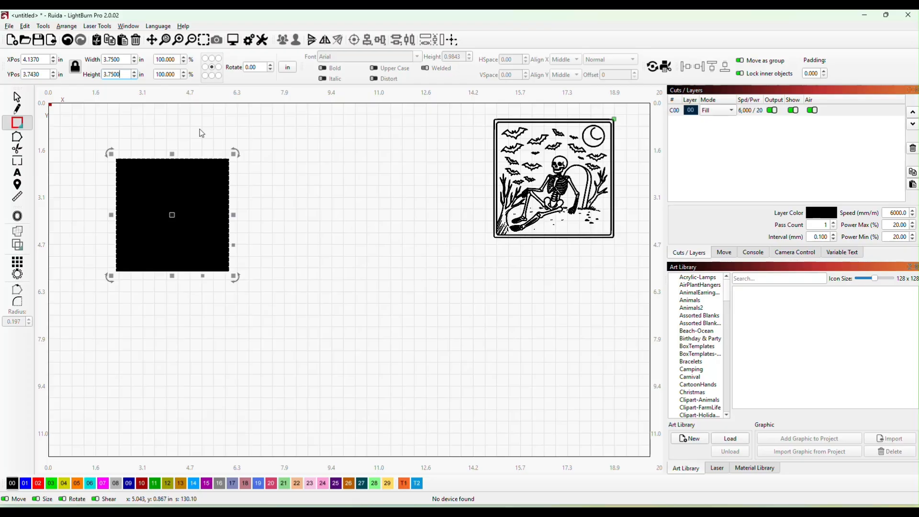
{"action": "left_click", "coordinate": [38, 483]}
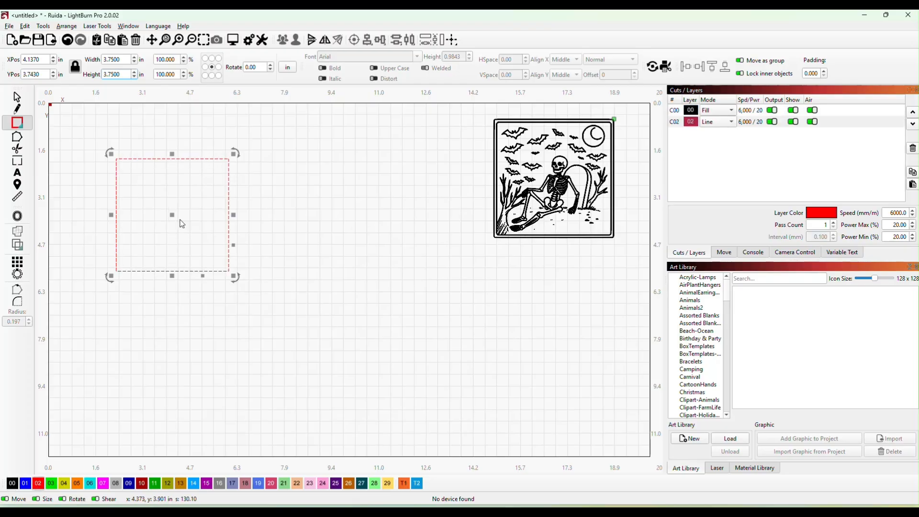
- Move the red square closer to the middle of the workspace and round its four corners with a 0.197 in radius
{"action": "left_click_drag", "start_coordinate": [171, 217], "coordinate": [296, 236]}
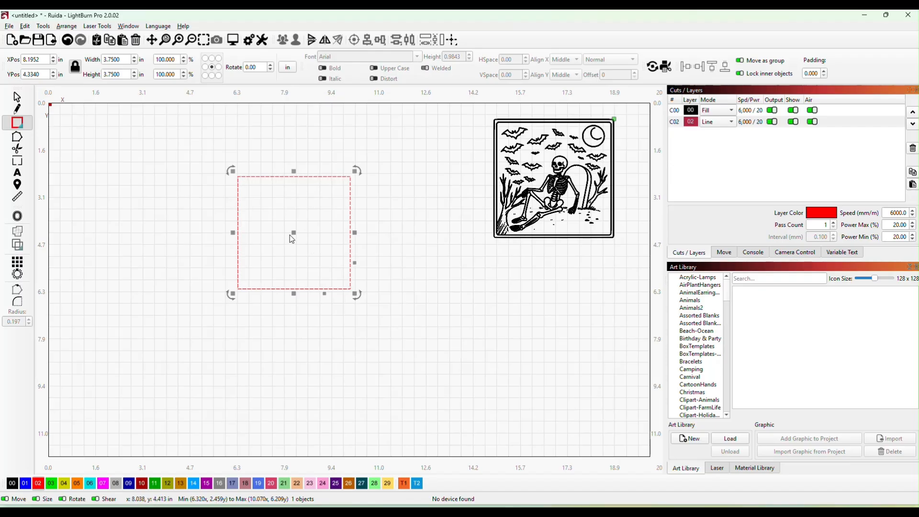
{"action": "left_click_drag", "start_coordinate": [293, 234], "coordinate": [302, 225]}
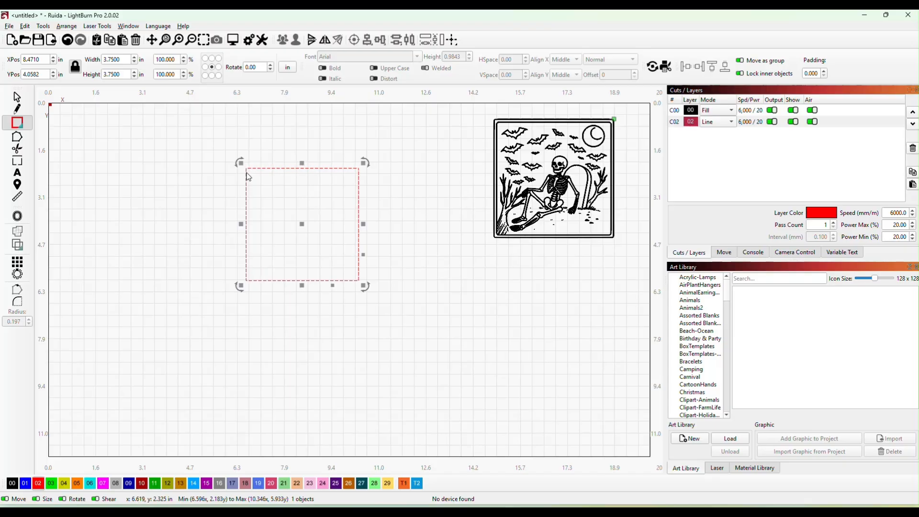
{"action": "left_click", "coordinate": [18, 306]}
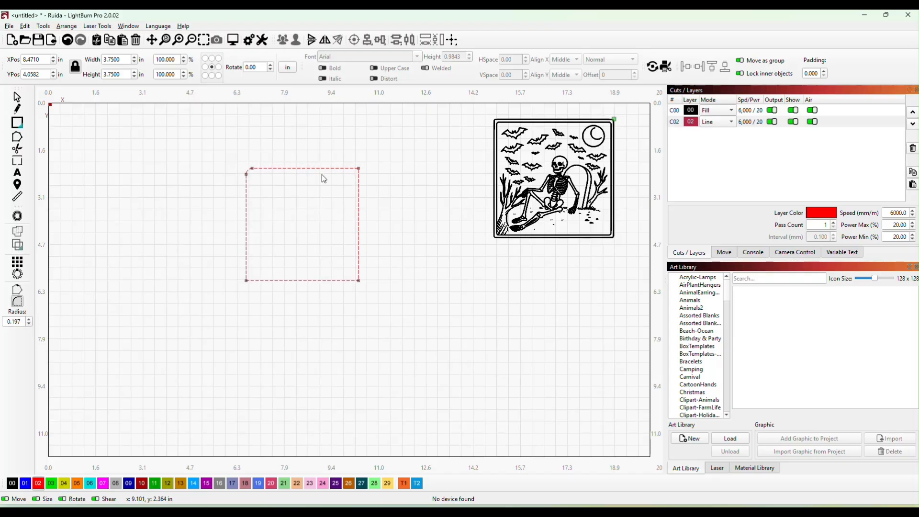
{"action": "left_click", "coordinate": [359, 170]}
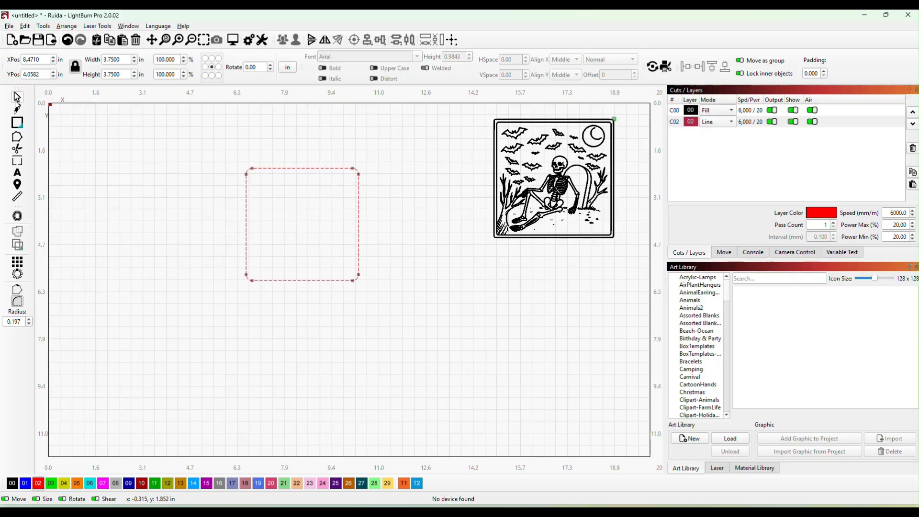
- Shrink the skeleton artwork to fit within the red rounded square and place it centered inside the outline
{"action": "left_click", "coordinate": [17, 97]}
{"action": "left_click_drag", "start_coordinate": [302, 211], "coordinate": [273, 220]}
{"action": "left_click_drag", "start_coordinate": [539, 174], "coordinate": [420, 223]}
{"action": "left_click_drag", "start_coordinate": [498, 292], "coordinate": [471, 267]}
{"action": "left_click_drag", "start_coordinate": [450, 233], "coordinate": [290, 233]}
- Move the skeleton artwork and its rounded outline together to the upper-left area of the workspace, and clear the selection
{"action": "left_click_drag", "start_coordinate": [174, 141], "coordinate": [431, 333]}
{"action": "left_click_drag", "start_coordinate": [287, 230], "coordinate": [212, 199]}
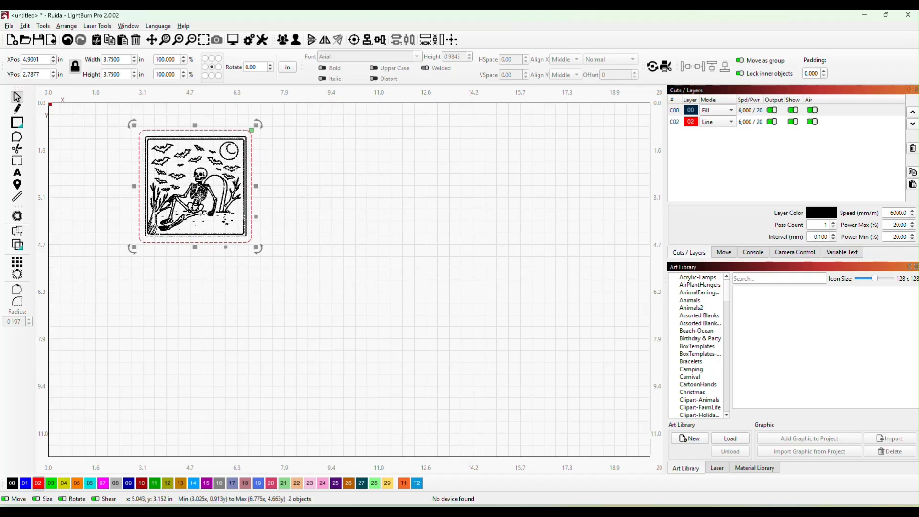
{"action": "left_click", "coordinate": [348, 252]}
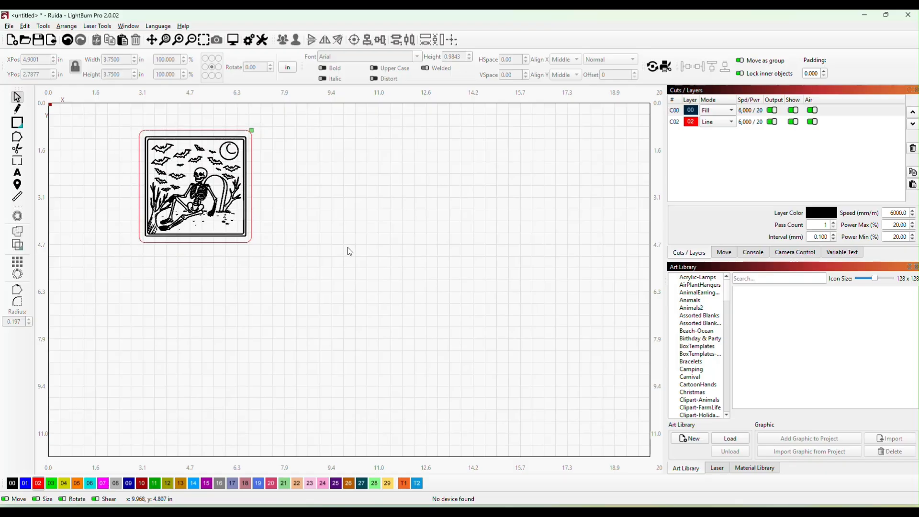
- Switch to Artistly in the browser, close the skeleton preview, and bring up the VintageStampsKittl folder window, moving it clear of the page
{"action": "left_click", "coordinate": [347, 474]}
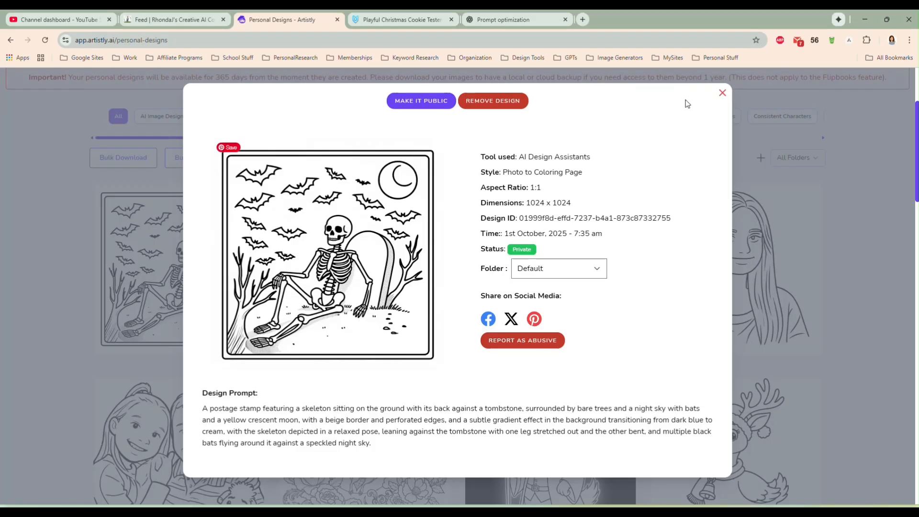
{"action": "left_click", "coordinate": [723, 93]}
{"action": "key", "text": "alt+Tab"}
{"action": "left_click_drag", "start_coordinate": [703, 114], "coordinate": [397, 174]}
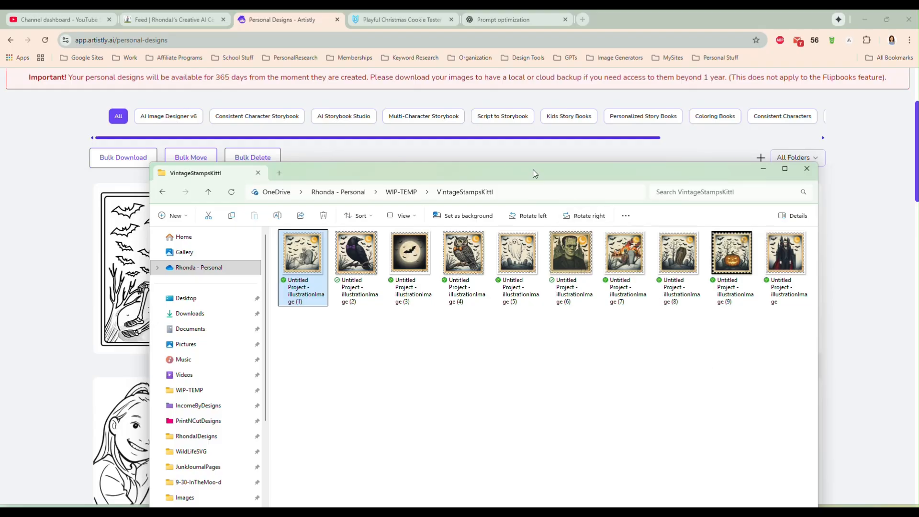
{"action": "left_click_drag", "start_coordinate": [502, 174], "coordinate": [918, 162]}
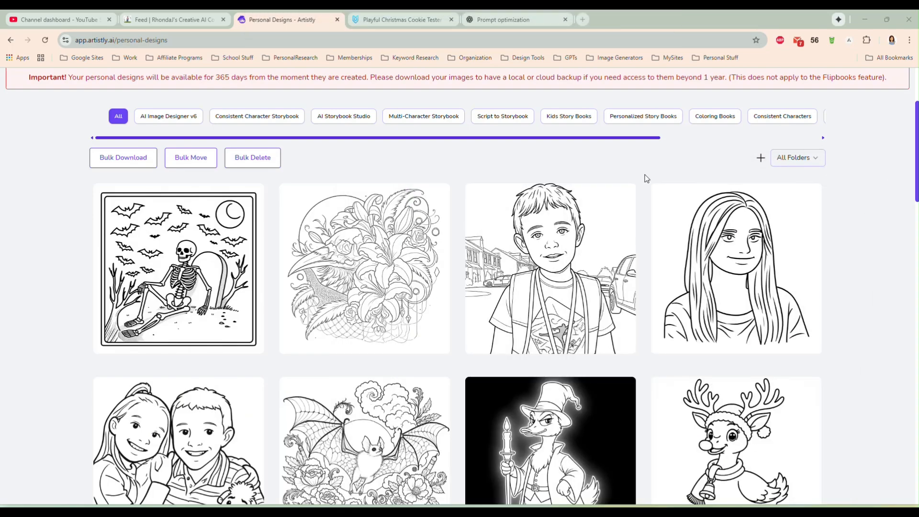
- Open the Photo to Coloring Page assistant among the AI Design Assistants
{"action": "scroll", "coordinate": [620, 175], "scroll_direction": "up", "scroll_amount": 3}
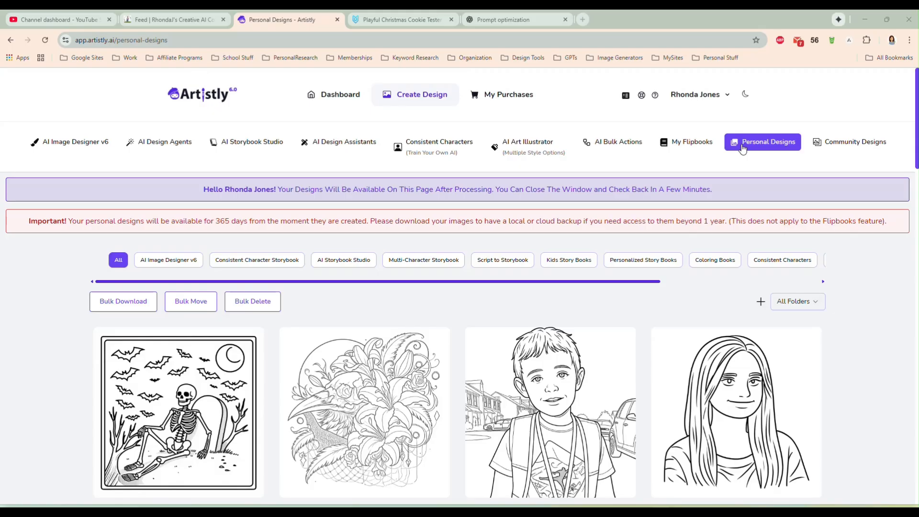
{"action": "left_click", "coordinate": [364, 142]}
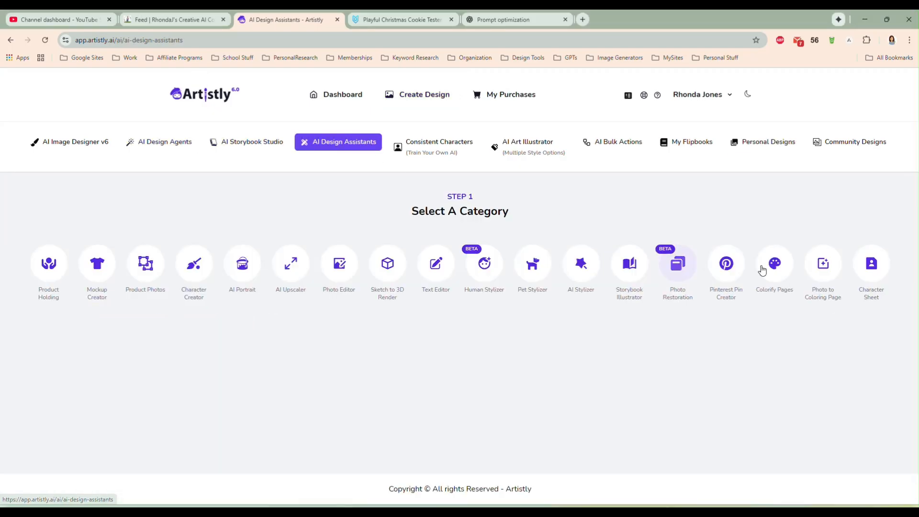
{"action": "left_click", "coordinate": [827, 268]}
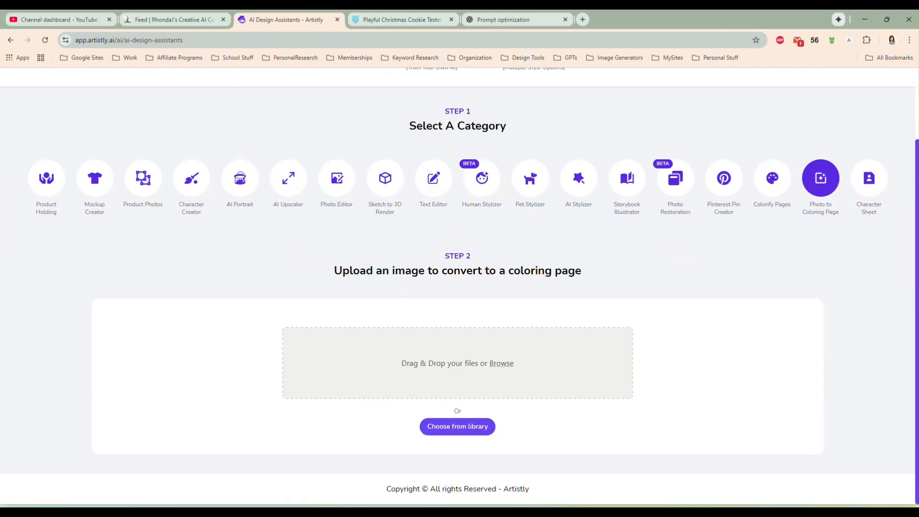
- Upload the ghost stamp illustration "Untitled Project - illustrationImage (5).png" and generate its coloring page at 1:1 (1024 X 1024) px
{"action": "left_click_drag", "start_coordinate": [581, 250], "coordinate": [493, 367]}
{"action": "scroll", "coordinate": [738, 319], "scroll_direction": "down", "scroll_amount": 1}
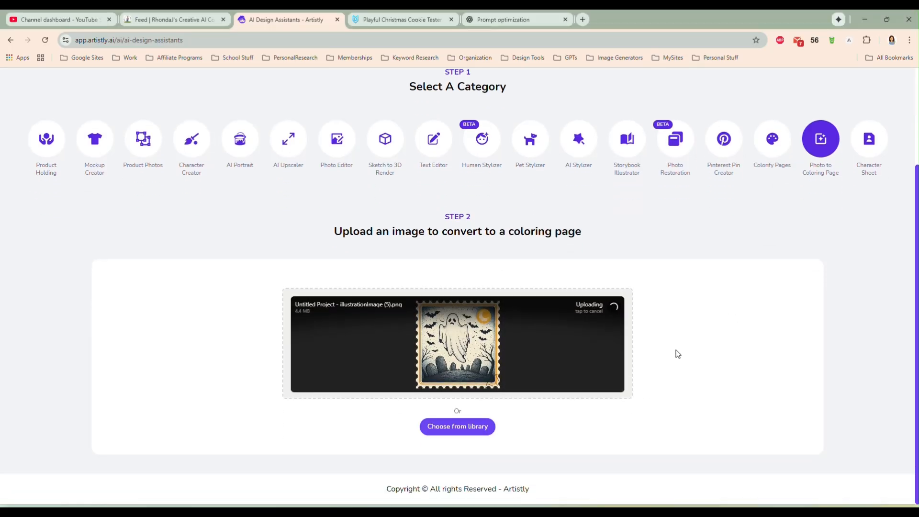
{"action": "scroll", "coordinate": [681, 346], "scroll_direction": "down", "scroll_amount": 3}
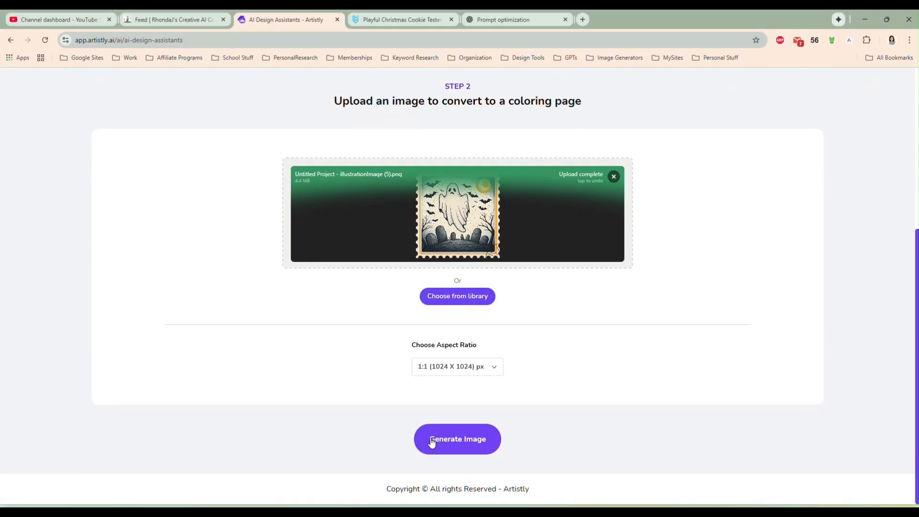
{"action": "left_click", "coordinate": [427, 446]}
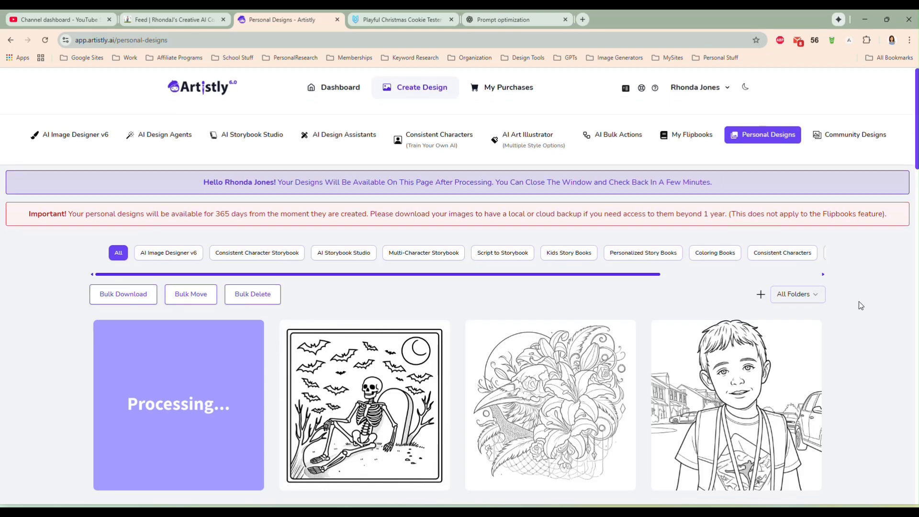
- Enlarge the new ghost coloring page in the personal designs gallery and copy its image
{"action": "scroll", "coordinate": [859, 301], "scroll_direction": "down", "scroll_amount": 2}
{"action": "mouse_move", "coordinate": [354, 320]}
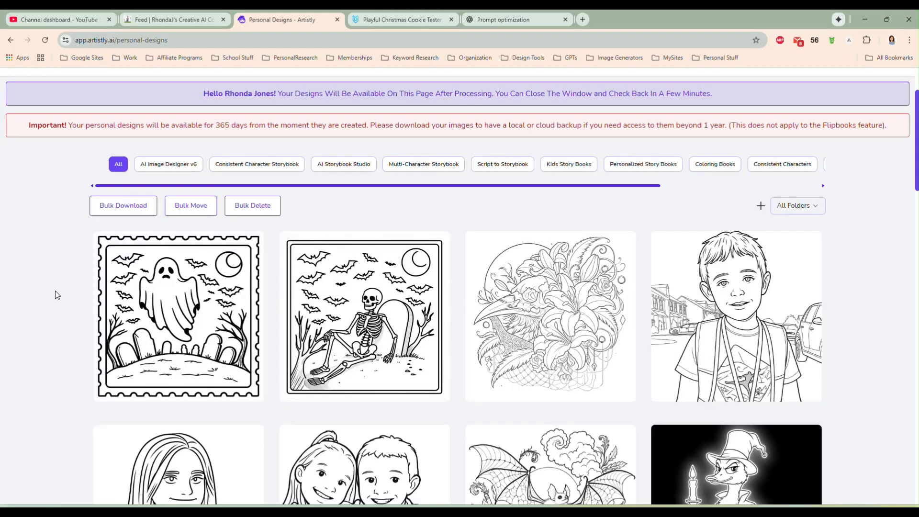
{"action": "left_click", "coordinate": [158, 316]}
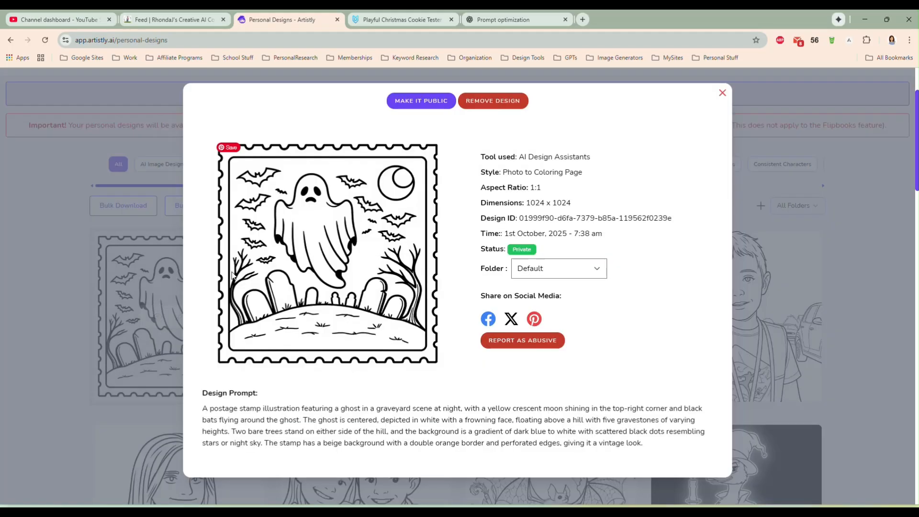
{"action": "right_click", "coordinate": [339, 221]}
{"action": "left_click", "coordinate": [378, 260]}
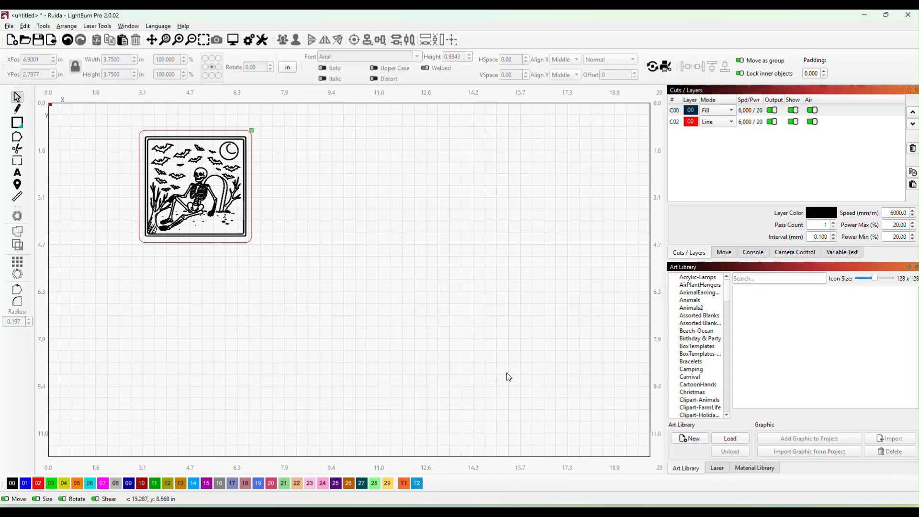
- Switch to LightBurn, paste the copied ghost image, and move it to the right of the framed skeleton
{"action": "right_click", "coordinate": [493, 190]}
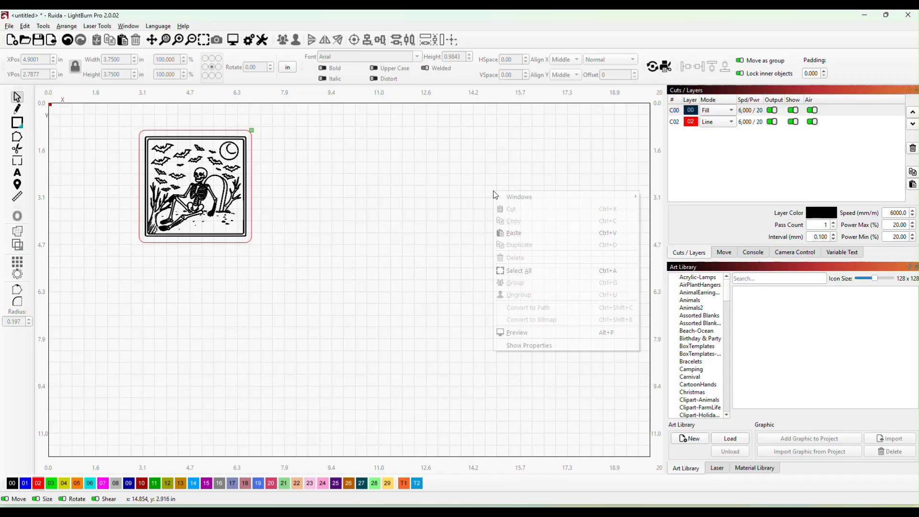
{"action": "left_click", "coordinate": [518, 232]}
{"action": "left_click_drag", "start_coordinate": [468, 205], "coordinate": [419, 296]}
- Trace the ghost image with the source image faded, deleting the image after the trace, and assign the traced artwork to black layer 00
{"action": "right_click", "coordinate": [419, 294]}
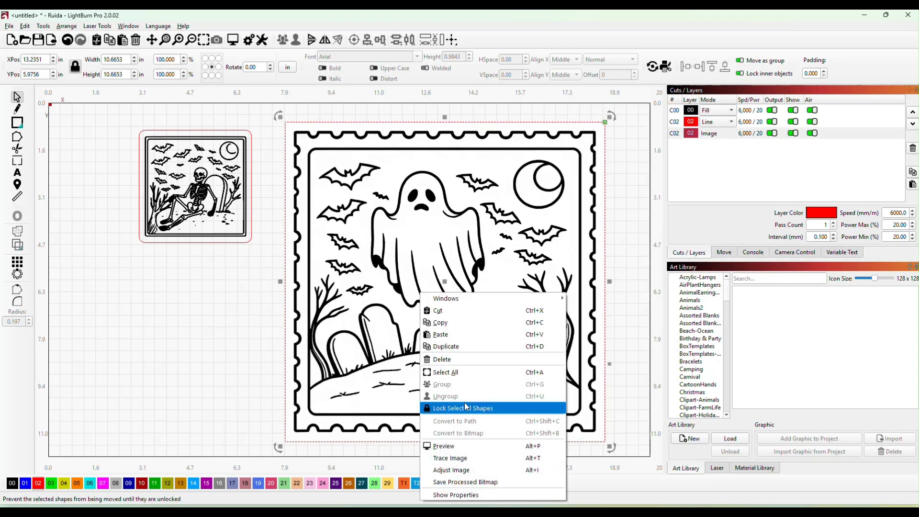
{"action": "left_click", "coordinate": [465, 458]}
{"action": "left_click", "coordinate": [428, 405]}
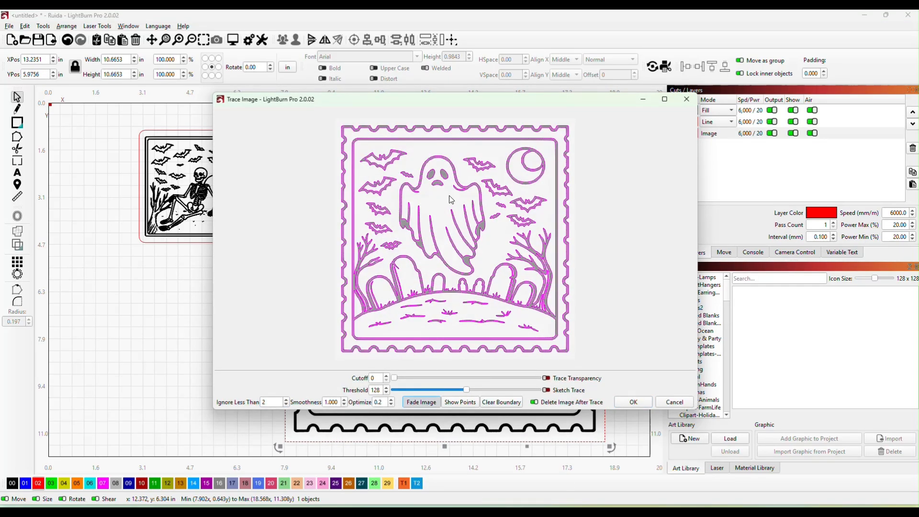
{"action": "left_click", "coordinate": [632, 402]}
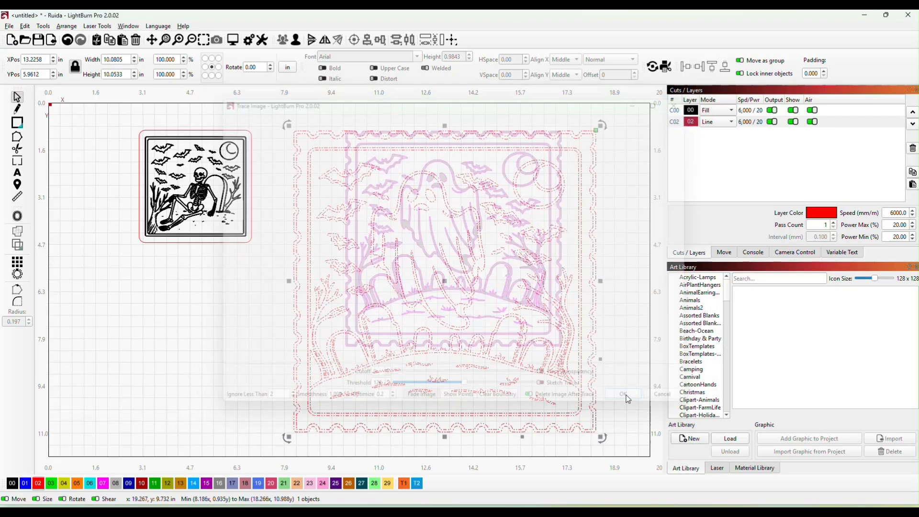
{"action": "left_click", "coordinate": [12, 484]}
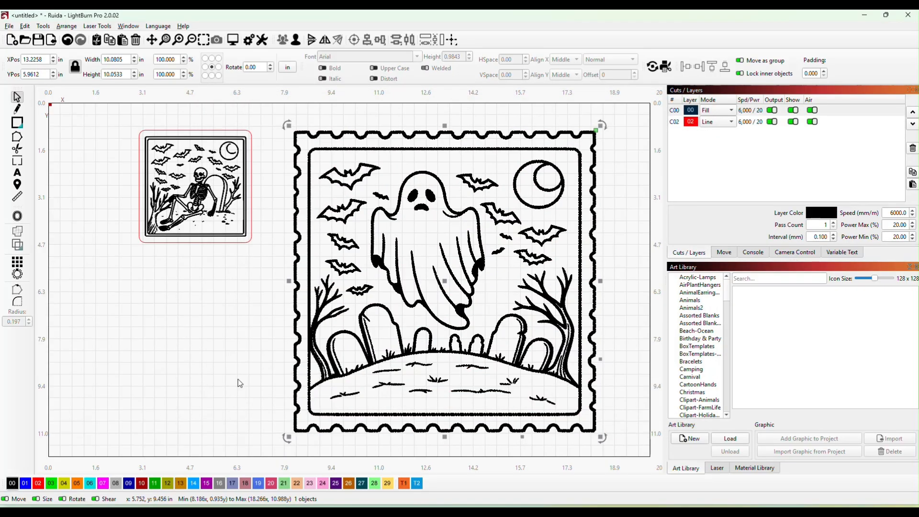
- Shrink the traced ghost artwork to about 3.6 in wide, and place a copy of the skeleton's red frame beside the skeleton
{"action": "left_click_drag", "start_coordinate": [602, 438], "coordinate": [403, 245]}
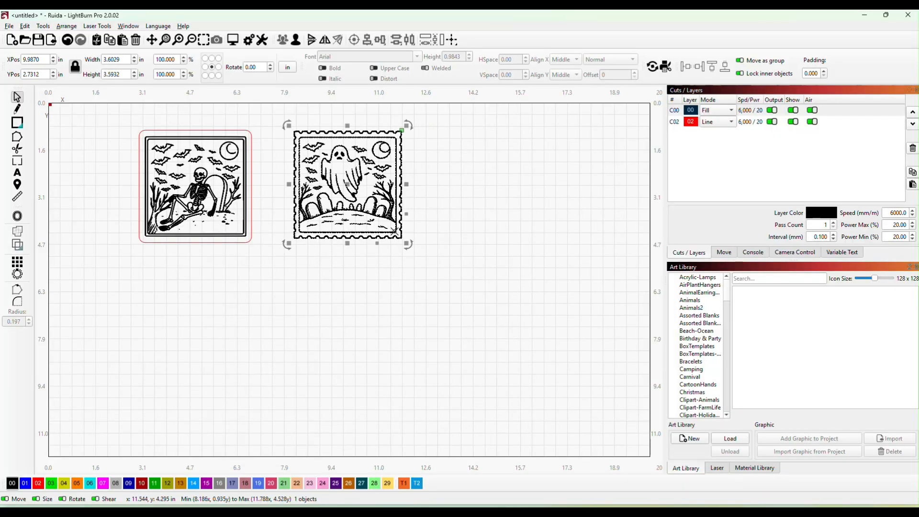
{"action": "left_click_drag", "start_coordinate": [351, 190], "coordinate": [493, 201]}
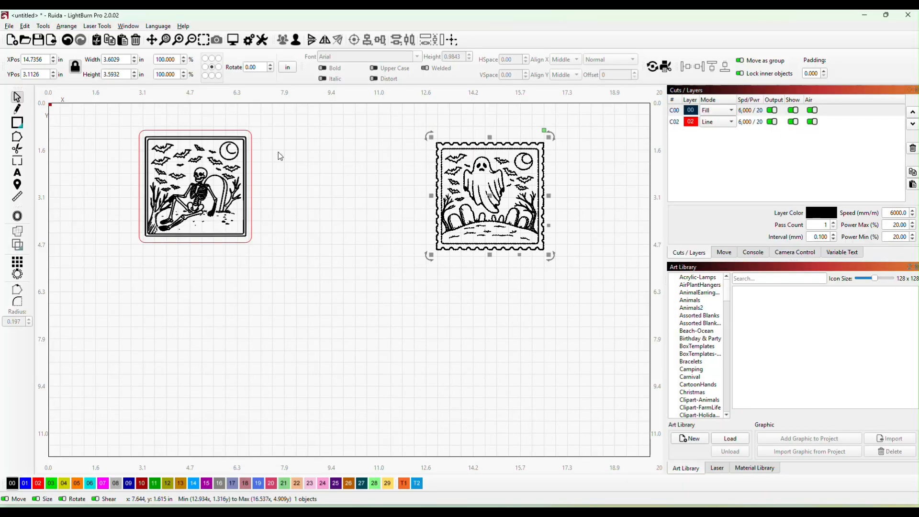
{"action": "left_click", "coordinate": [251, 131]}
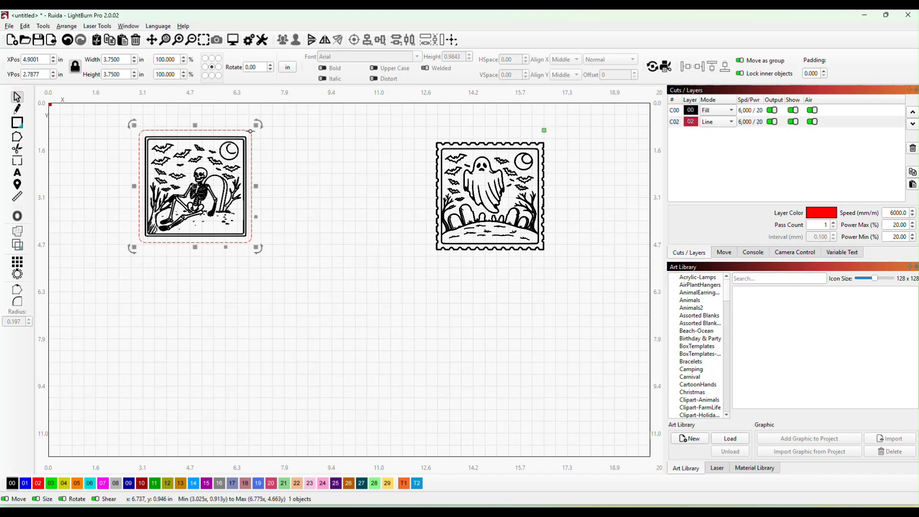
{"action": "left_click_drag", "start_coordinate": [217, 182], "coordinate": [340, 189]}
- Fit the ghost inside the copied red frame at about 3.41 in wide, and move the framed ghost close beside the framed skeleton
{"action": "left_click_drag", "start_coordinate": [478, 206], "coordinate": [333, 200]}
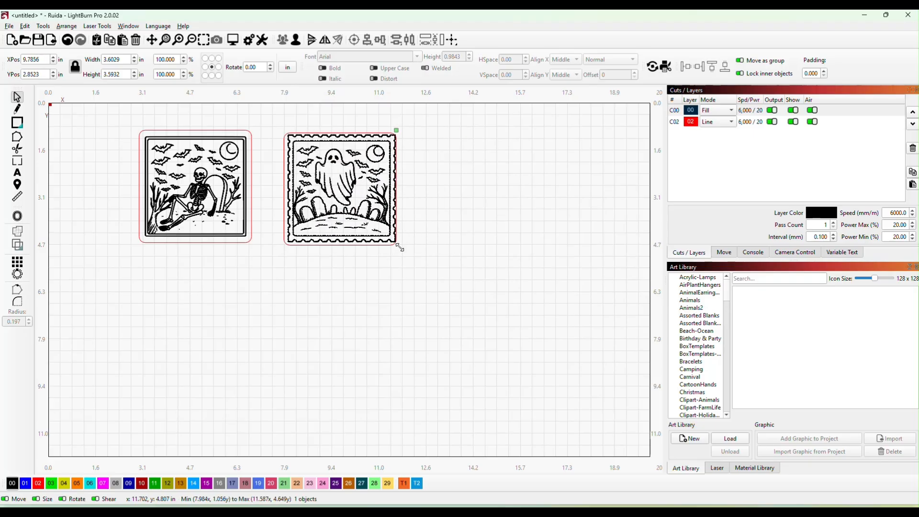
{"action": "left_click_drag", "start_coordinate": [400, 248], "coordinate": [392, 241]}
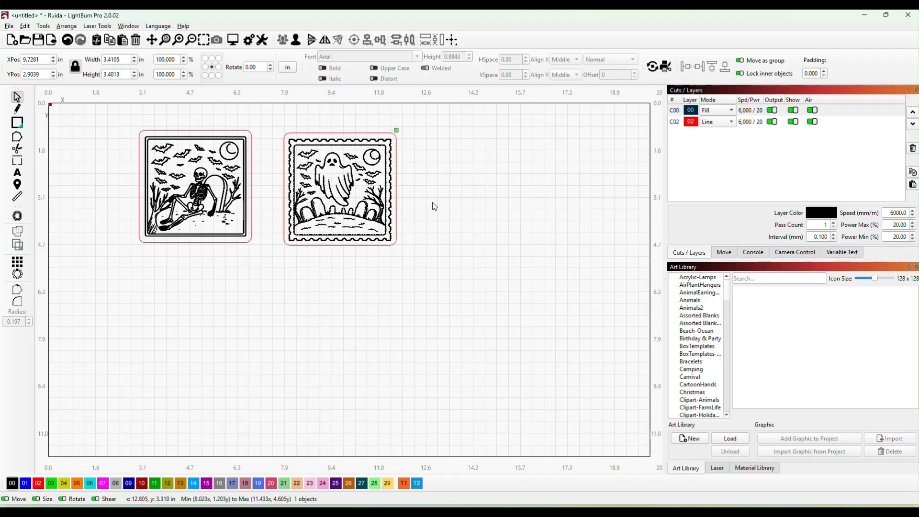
{"action": "left_click_drag", "start_coordinate": [269, 126], "coordinate": [417, 248]}
{"action": "left_click_drag", "start_coordinate": [346, 213], "coordinate": [318, 211]}
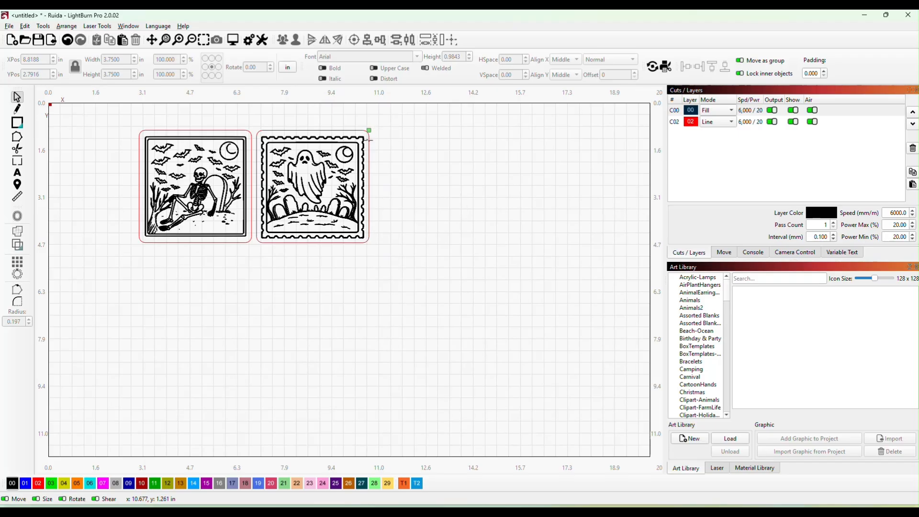
- Pull both red rounded frames away from the skeleton and ghost artwork and delete them
{"action": "left_click_drag", "start_coordinate": [373, 142], "coordinate": [609, 202]}
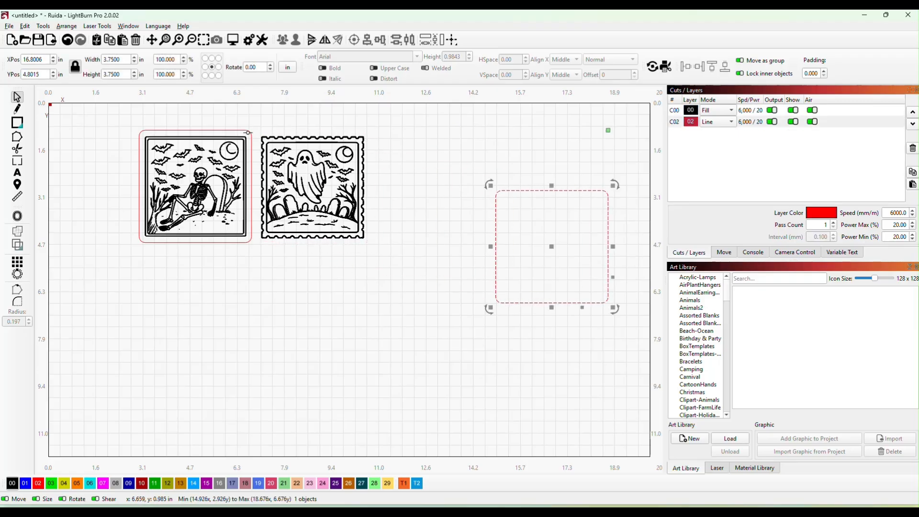
{"action": "left_click_drag", "start_coordinate": [248, 131], "coordinate": [598, 216]}
{"action": "left_click_drag", "start_coordinate": [449, 148], "coordinate": [696, 378]}
{"action": "key", "text": "Delete"}
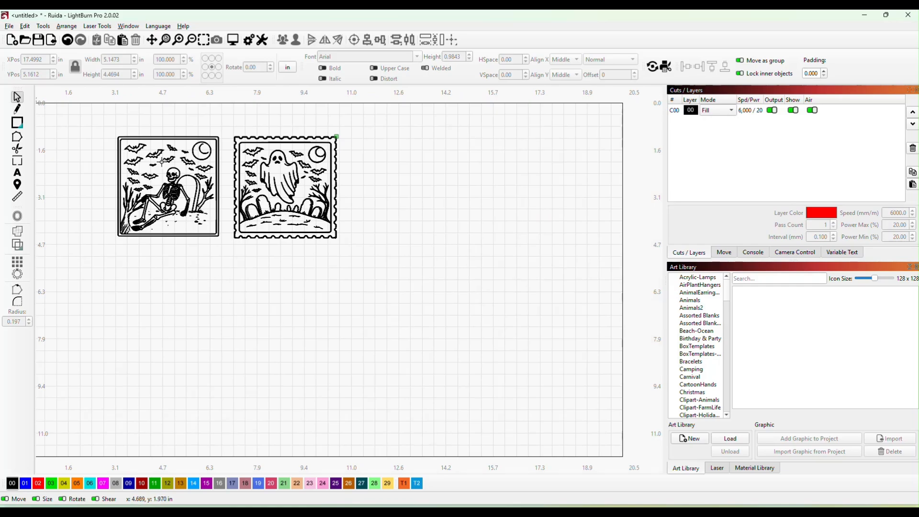
- Move the skeleton and ghost designs together toward the upper middle of the workspace, with the ghost closer to the skeleton
{"action": "left_click_drag", "start_coordinate": [101, 128], "coordinate": [378, 261]}
{"action": "left_click_drag", "start_coordinate": [278, 202], "coordinate": [432, 176]}
{"action": "left_click", "coordinate": [499, 197]}
{"action": "left_click", "coordinate": [449, 311]}
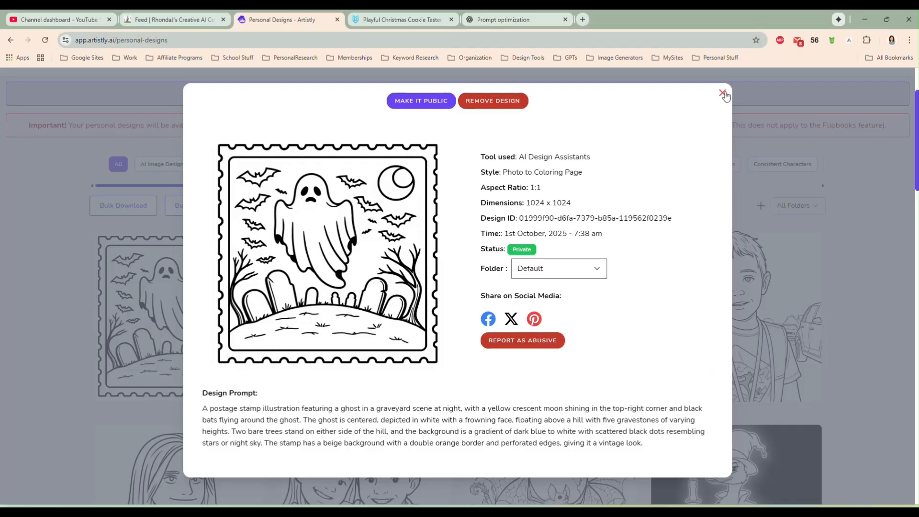
- In Artistly, close the ghost design's details and look over the coloring pages in the personal designs gallery
{"action": "left_click", "coordinate": [722, 93]}
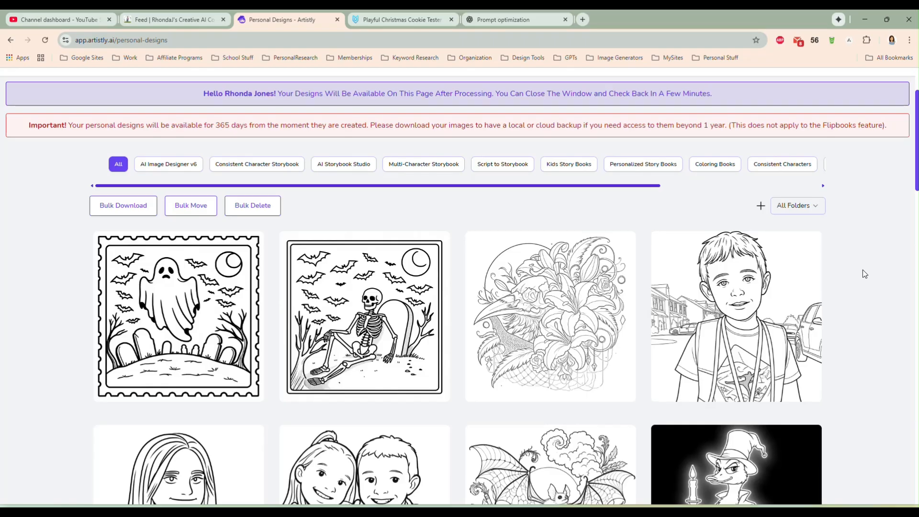
{"action": "scroll", "coordinate": [377, 303], "scroll_direction": "down", "scroll_amount": 1}
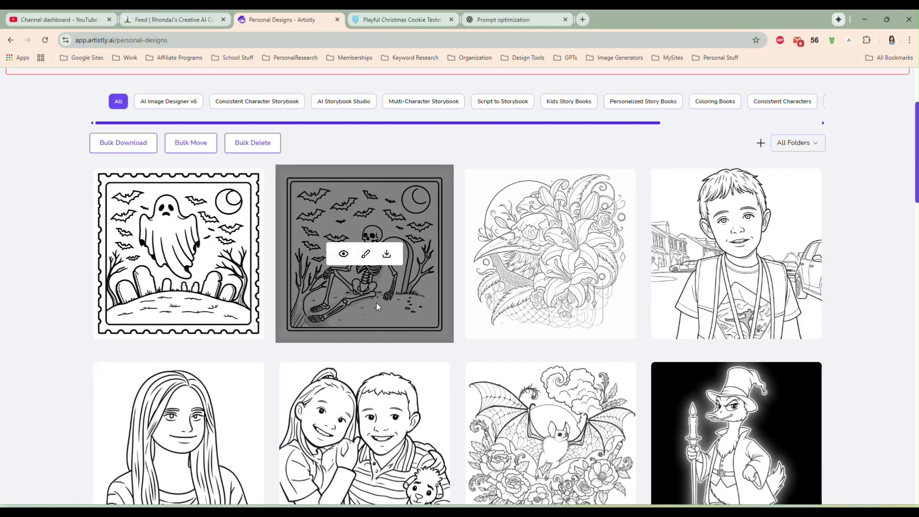
{"action": "scroll", "coordinate": [412, 308], "scroll_direction": "down", "scroll_amount": 1}
{"action": "scroll", "coordinate": [575, 297], "scroll_direction": "up", "scroll_amount": 2}
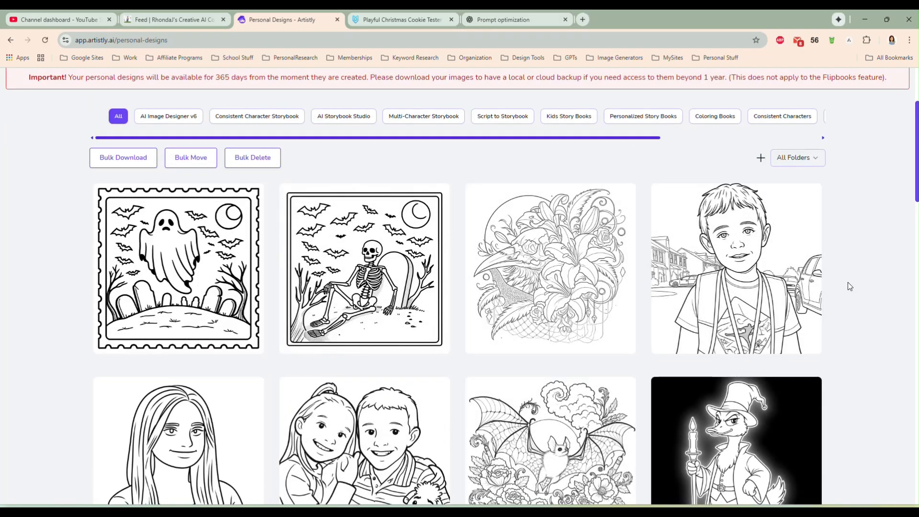
{"action": "scroll", "coordinate": [848, 282], "scroll_direction": "up", "scroll_amount": 1}
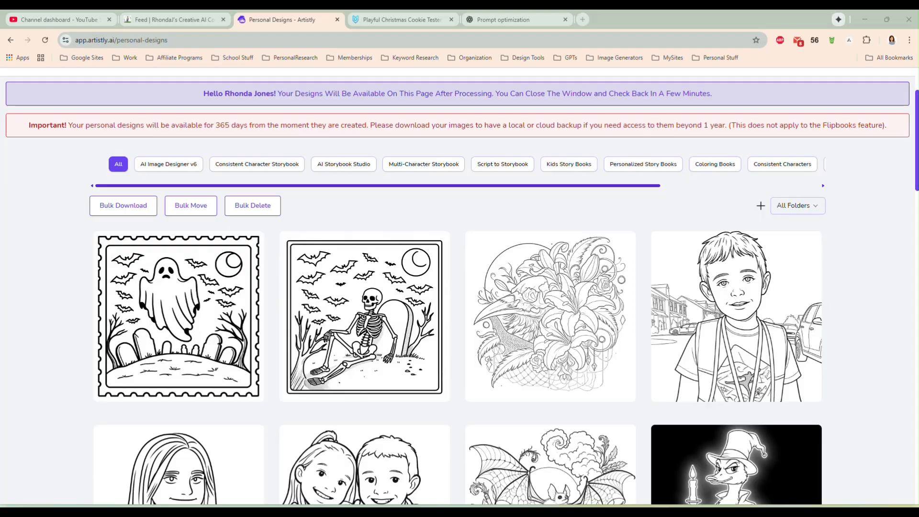
- Bring up the ChristmasGoose folder, display its files as large icons, and set the folder window aside from the browser
{"action": "left_click_drag", "start_coordinate": [918, 30], "coordinate": [487, 88]}
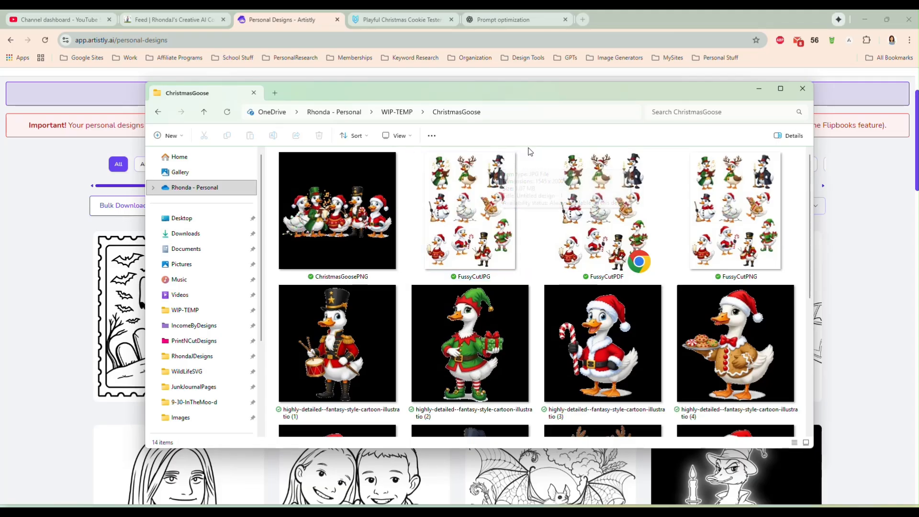
{"action": "left_click", "coordinate": [398, 135]}
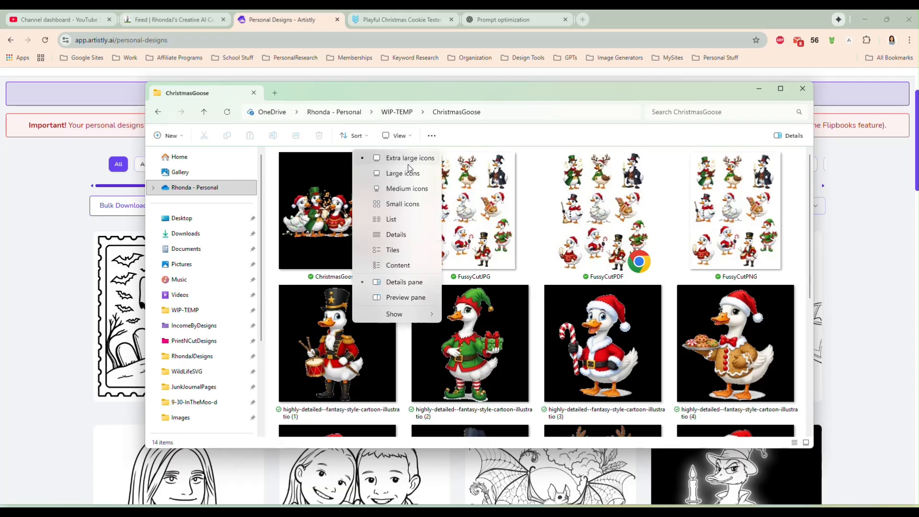
{"action": "left_click", "coordinate": [409, 183]}
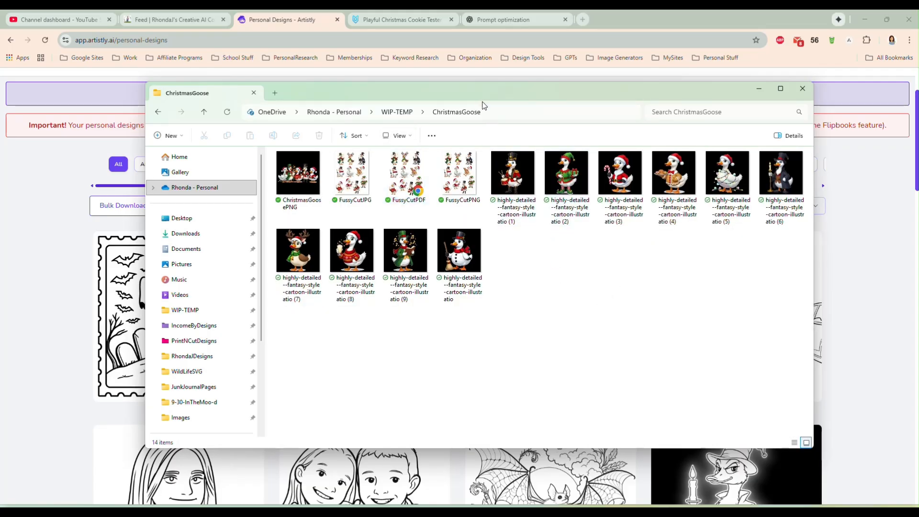
{"action": "left_click_drag", "start_coordinate": [468, 91], "coordinate": [506, 100]}
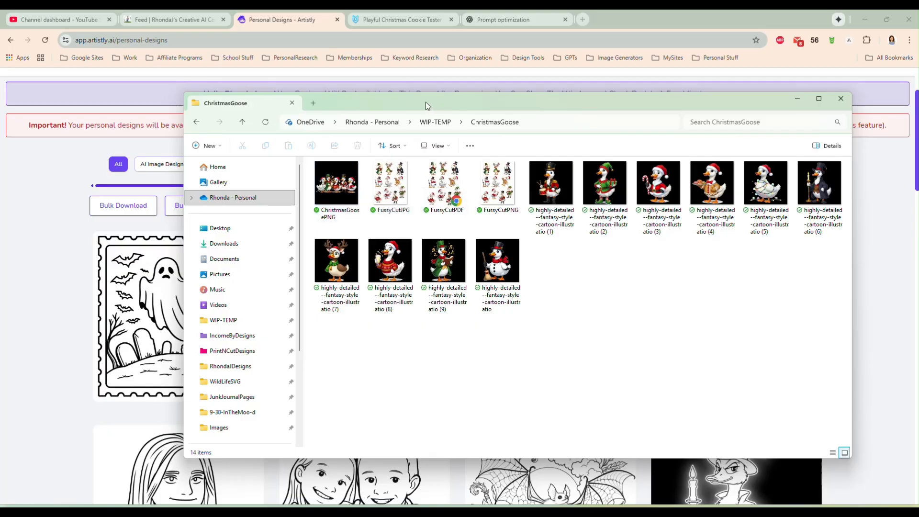
{"action": "left_click_drag", "start_coordinate": [427, 102], "coordinate": [918, 103]}
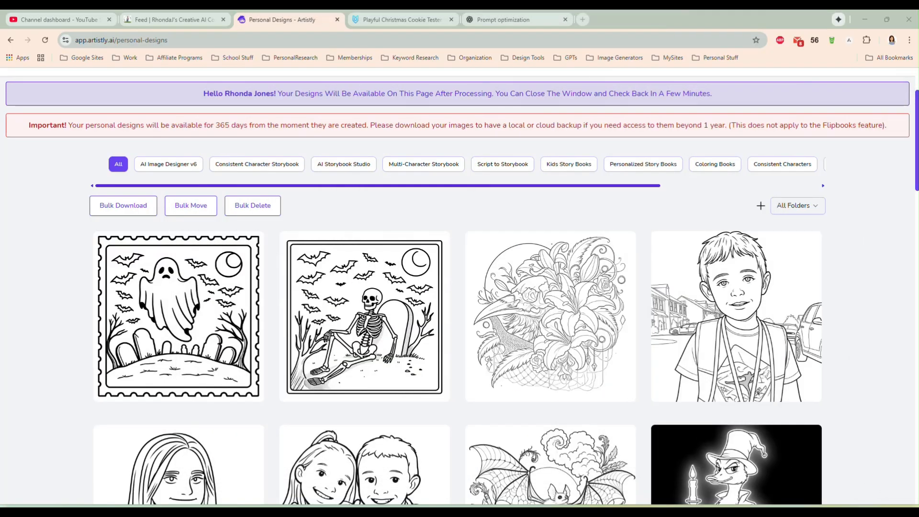
- Upload "highly-detailed--fantasy-style-cartoon-illustratio.png" to the Photo to Coloring Page assistant and generate its coloring page at 1:1 (1024 X 1024) px
{"action": "scroll", "coordinate": [501, 201], "scroll_direction": "up", "scroll_amount": 2}
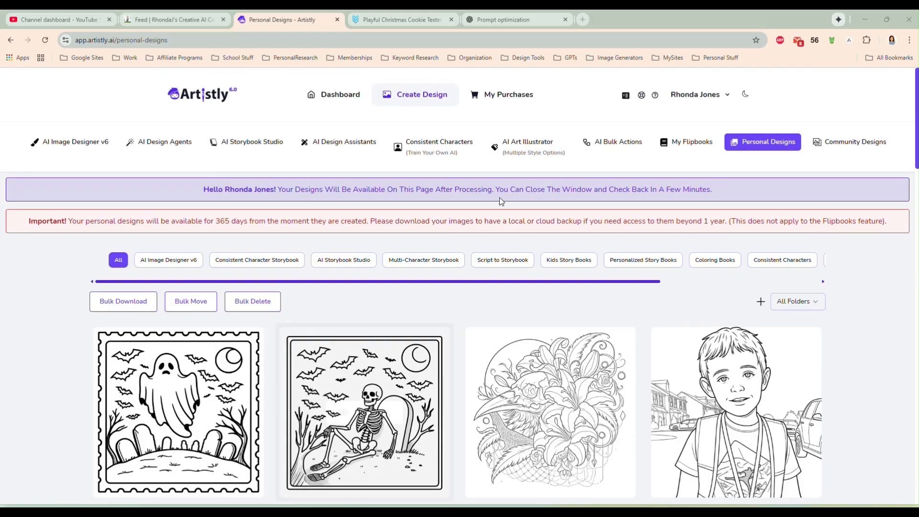
{"action": "left_click", "coordinate": [335, 144]}
{"action": "left_click", "coordinate": [824, 264]}
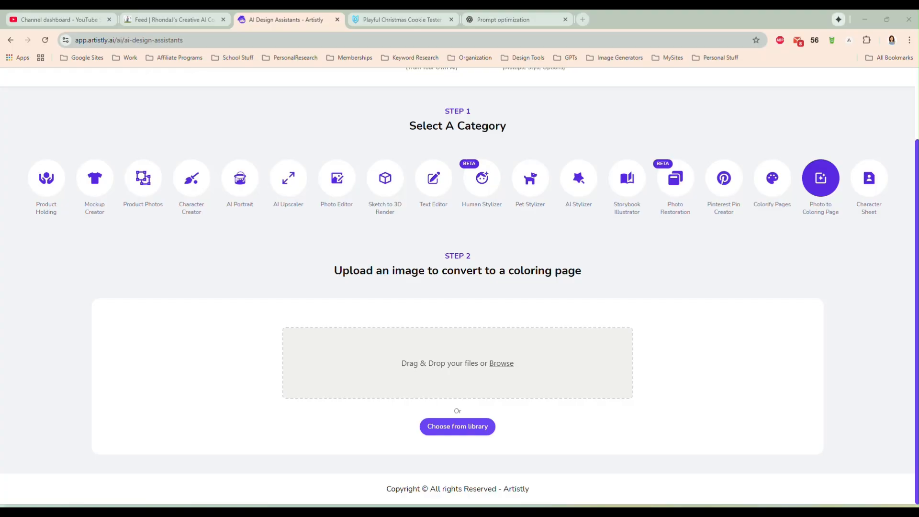
{"action": "left_click_drag", "start_coordinate": [903, 242], "coordinate": [458, 354]}
{"action": "scroll", "coordinate": [672, 338], "scroll_direction": "down", "scroll_amount": 1}
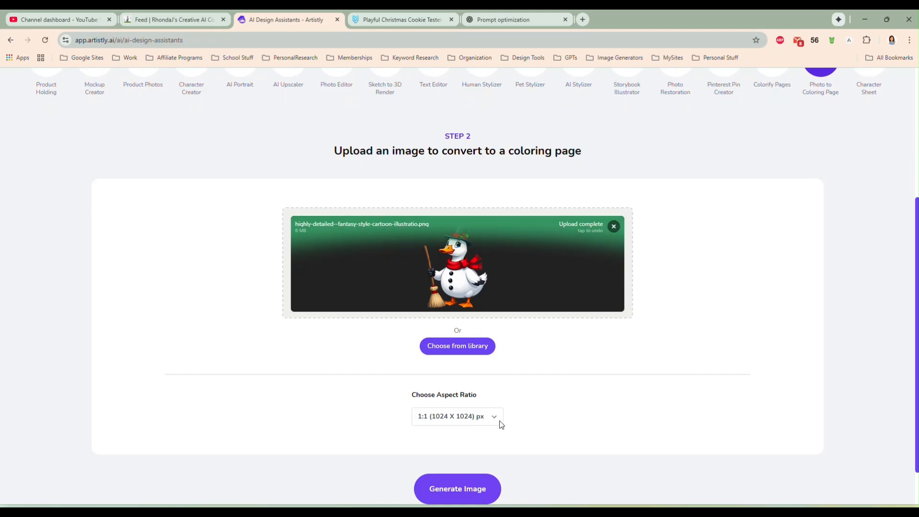
{"action": "left_click", "coordinate": [451, 494]}
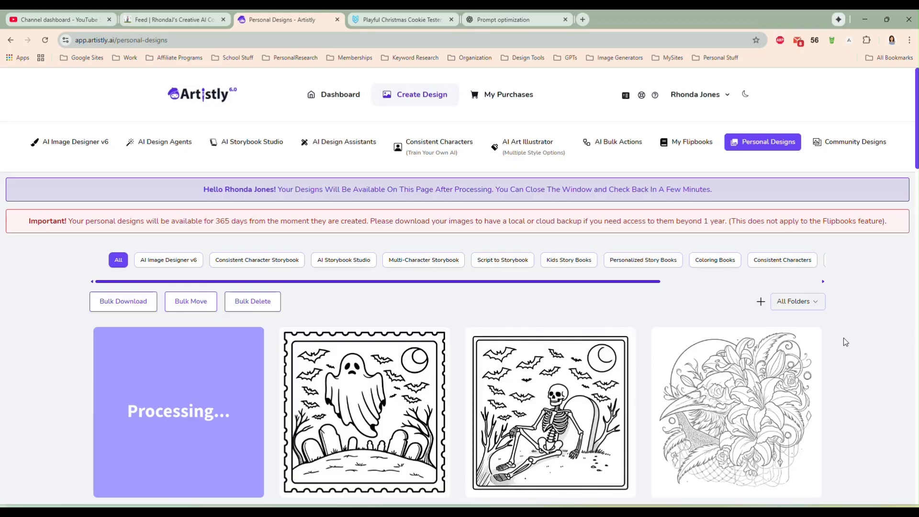
- Enlarge the new snowman goose coloring page to inspect it, and close its details
{"action": "scroll", "coordinate": [861, 317], "scroll_direction": "down", "scroll_amount": 2}
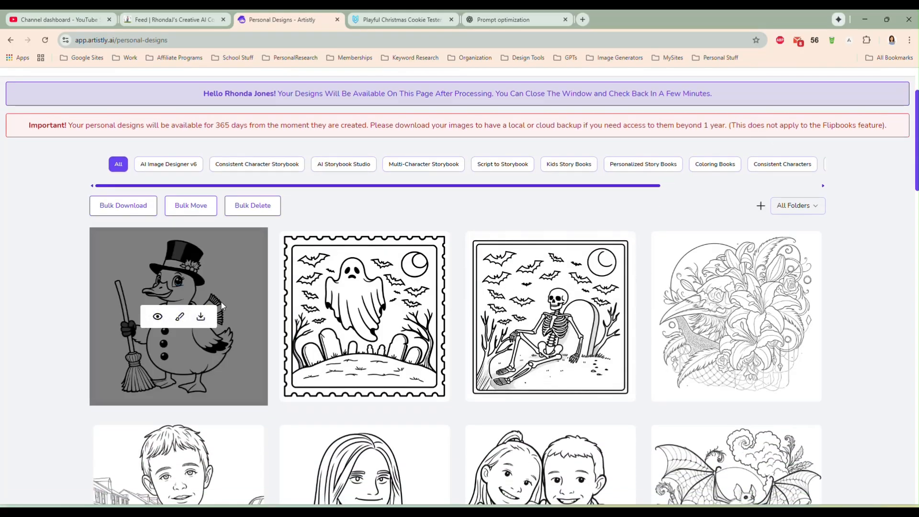
{"action": "left_click", "coordinate": [157, 316]}
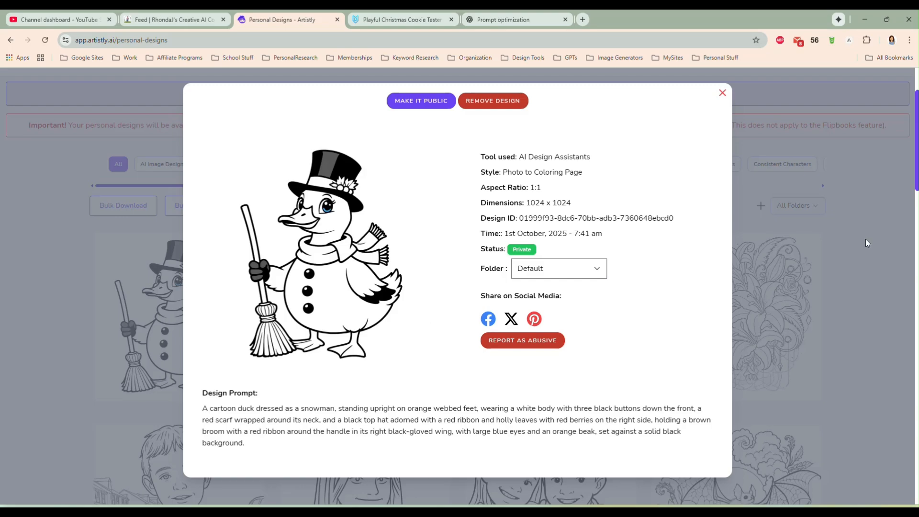
{"action": "left_click", "coordinate": [723, 92]}
- Upload the drummer goose "highly-detailed--fantasy-style-cartoon-illustratio (1).png" to the Photo to Coloring Page assistant and generate its coloring page
{"action": "scroll", "coordinate": [417, 263], "scroll_direction": "up", "scroll_amount": 3}
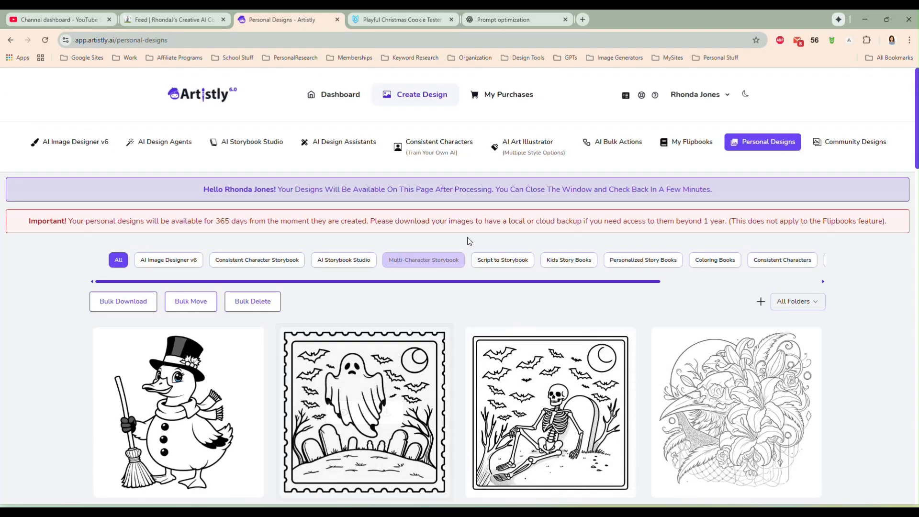
{"action": "left_click", "coordinate": [309, 142]}
{"action": "left_click", "coordinate": [817, 258]}
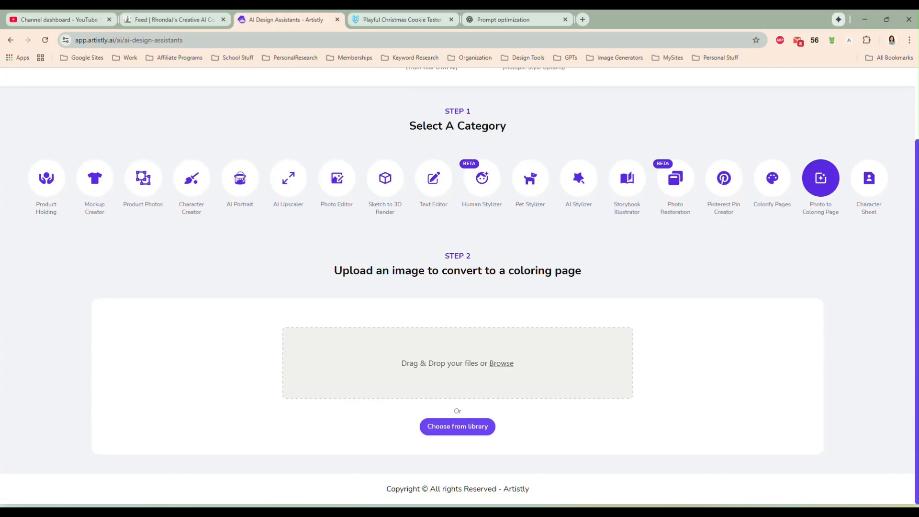
{"action": "left_click_drag", "start_coordinate": [918, 191], "coordinate": [458, 377]}
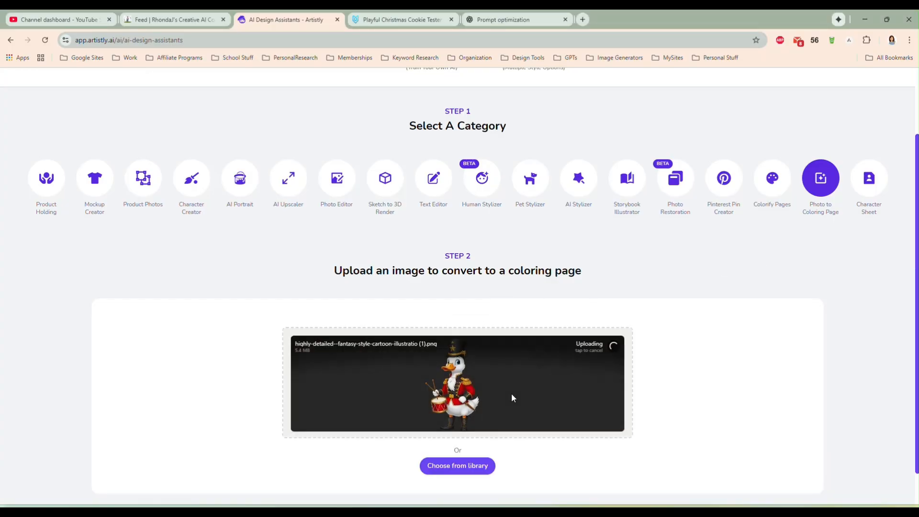
{"action": "scroll", "coordinate": [694, 353], "scroll_direction": "down", "scroll_amount": 1}
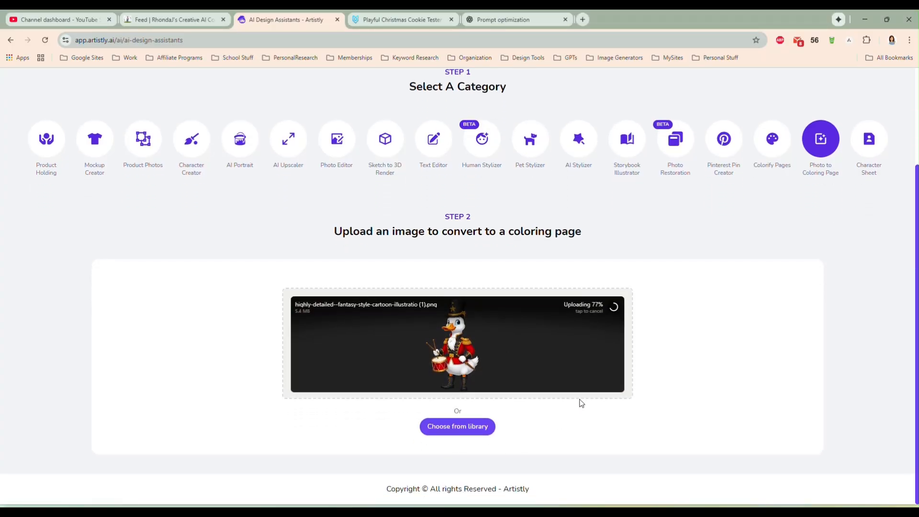
{"action": "scroll", "coordinate": [581, 400], "scroll_direction": "down", "scroll_amount": 3}
{"action": "left_click", "coordinate": [469, 447]}
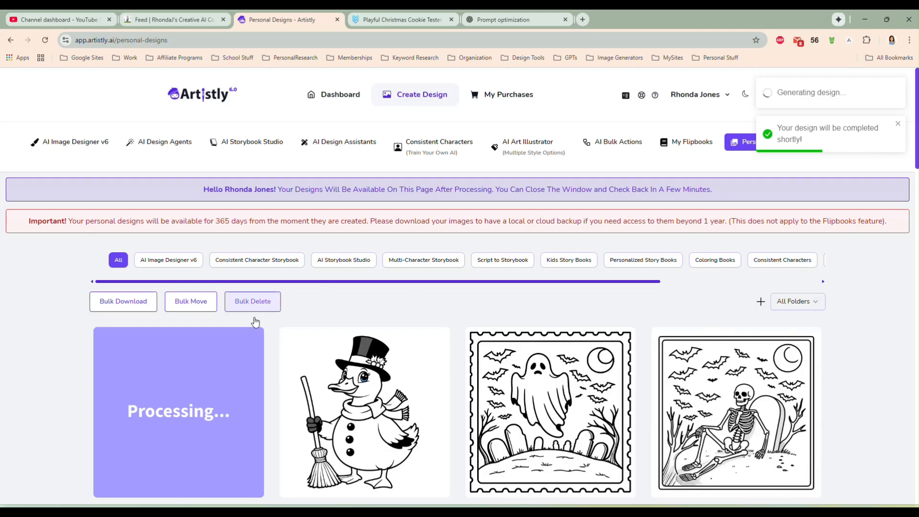
- Enlarge the new drummer goose coloring page in the personal designs gallery and copy its image
{"action": "scroll", "coordinate": [64, 306], "scroll_direction": "down", "scroll_amount": 2}
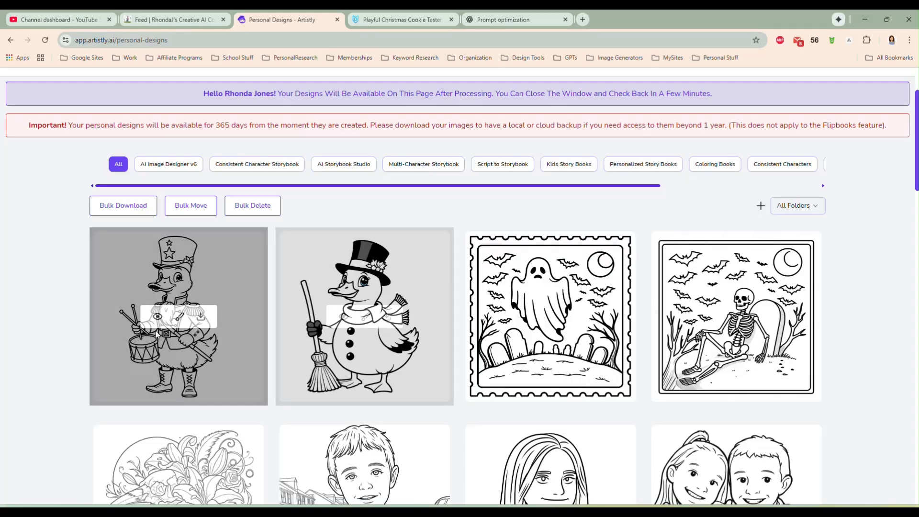
{"action": "left_click", "coordinate": [157, 316]}
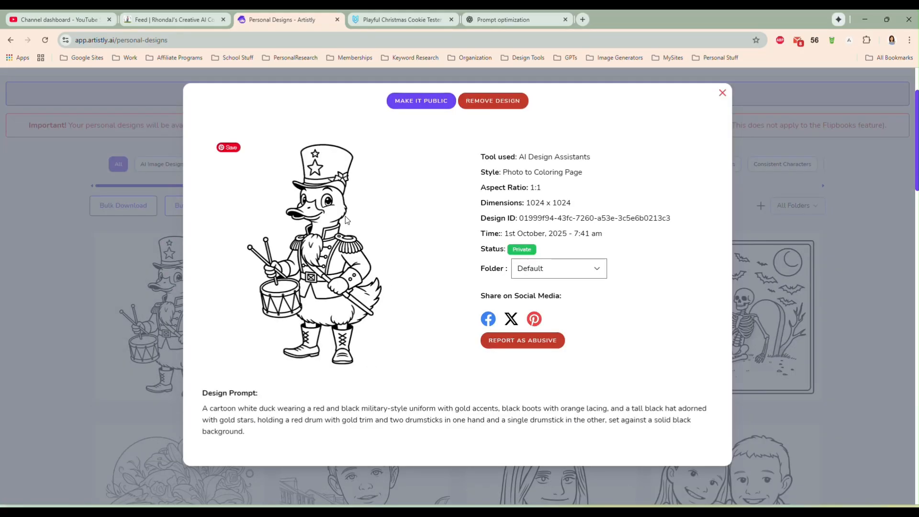
{"action": "right_click", "coordinate": [328, 252]}
{"action": "left_click", "coordinate": [347, 286]}
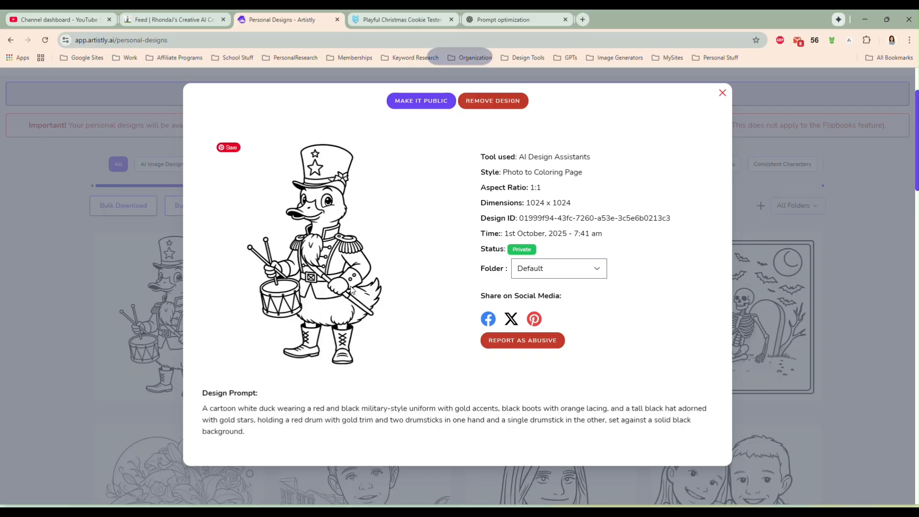
- Switch to LightBurn and paste the copied drummer goose image into the workspace
{"action": "left_click", "coordinate": [510, 503]}
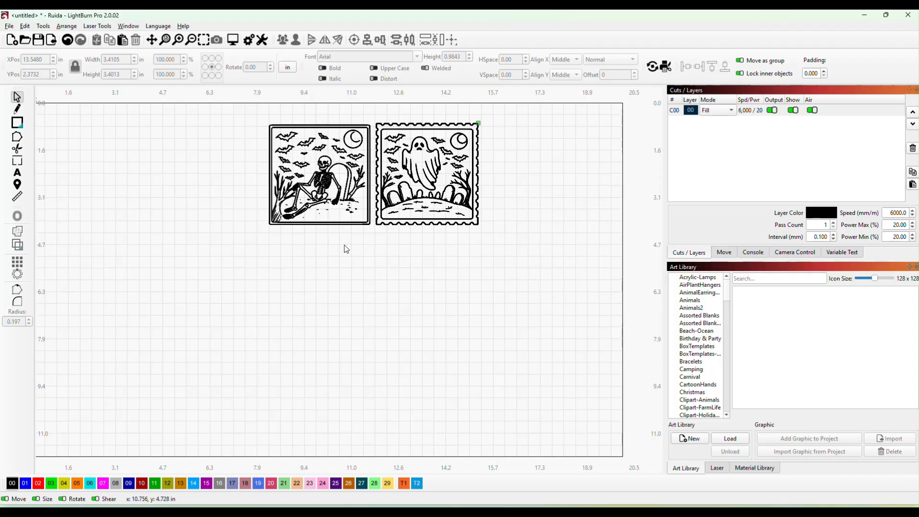
{"action": "right_click", "coordinate": [271, 255]}
{"action": "left_click", "coordinate": [290, 296]}
- Trace the pasted drummer goose image into vectors, fading the source image in the trace preview
{"action": "right_click", "coordinate": [285, 266]}
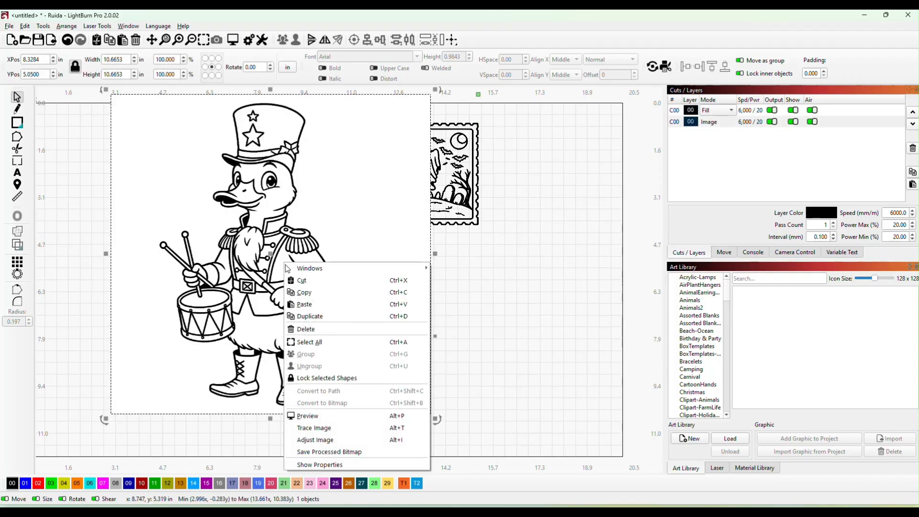
{"action": "left_click", "coordinate": [346, 426]}
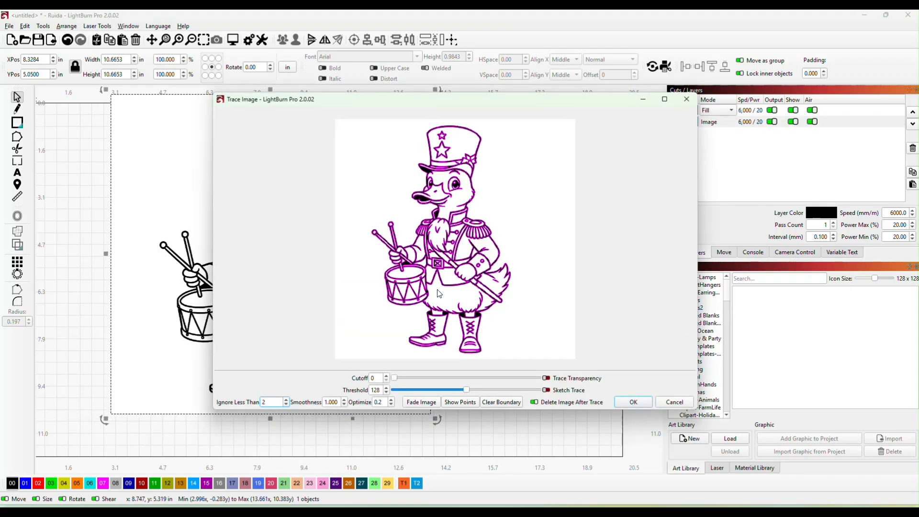
{"action": "left_click", "coordinate": [422, 401]}
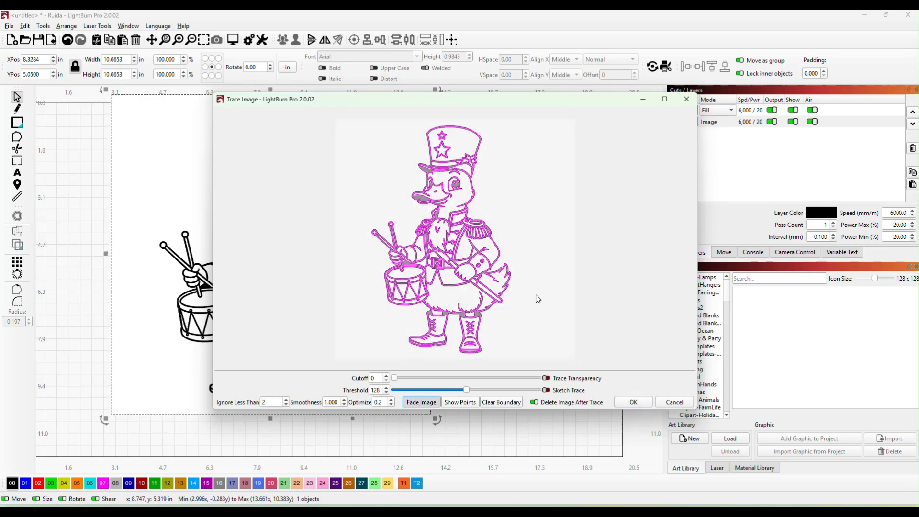
{"action": "left_click", "coordinate": [634, 402]}
- Resize the traced drummer goose to about 5.55 in wide by 9.10 in tall and reposition it beneath the stamp designs
{"action": "mouse_move", "coordinate": [250, 254]}
{"action": "left_mouse_down"}
{"action": "mouse_move", "coordinate": [454, 299]}
{"action": "mouse_move", "coordinate": [531, 303]}
{"action": "left_mouse_up"}
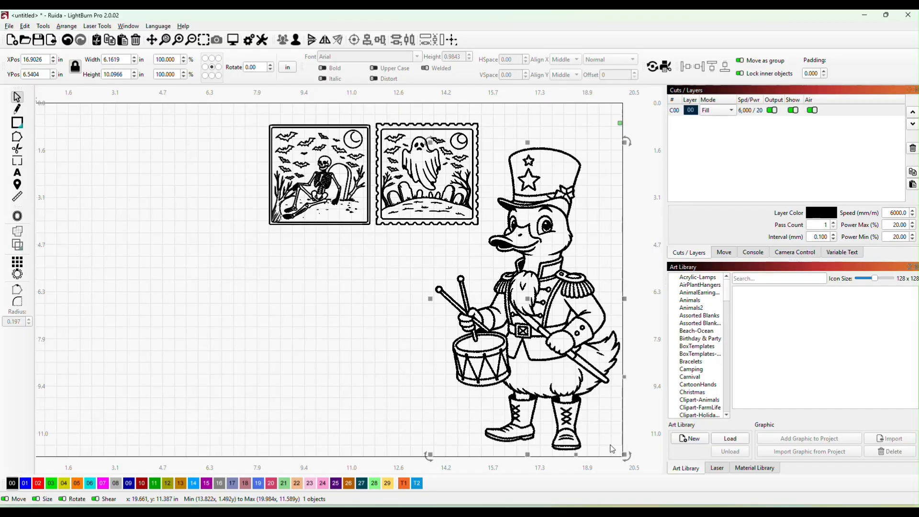
{"action": "left_click_drag", "start_coordinate": [621, 453], "coordinate": [532, 335]}
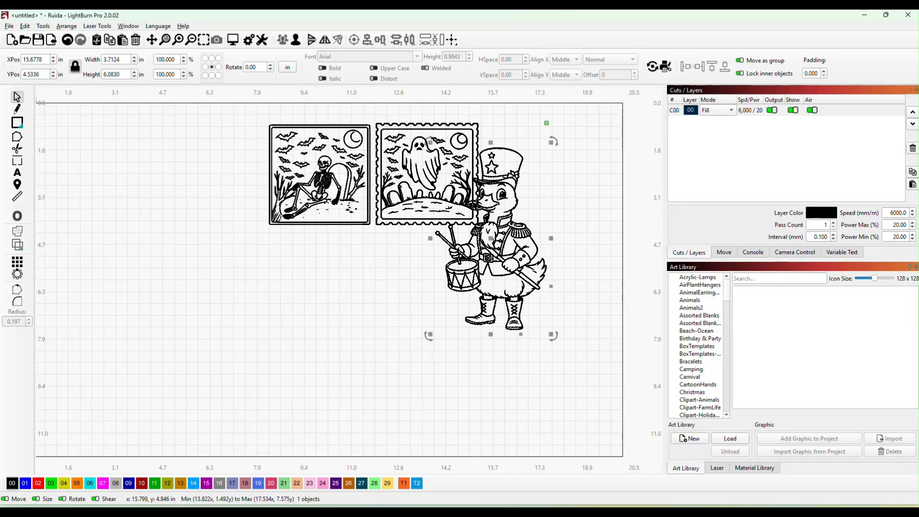
{"action": "left_click_drag", "start_coordinate": [490, 240], "coordinate": [170, 267]}
{"action": "left_click_drag", "start_coordinate": [230, 365], "coordinate": [203, 322]}
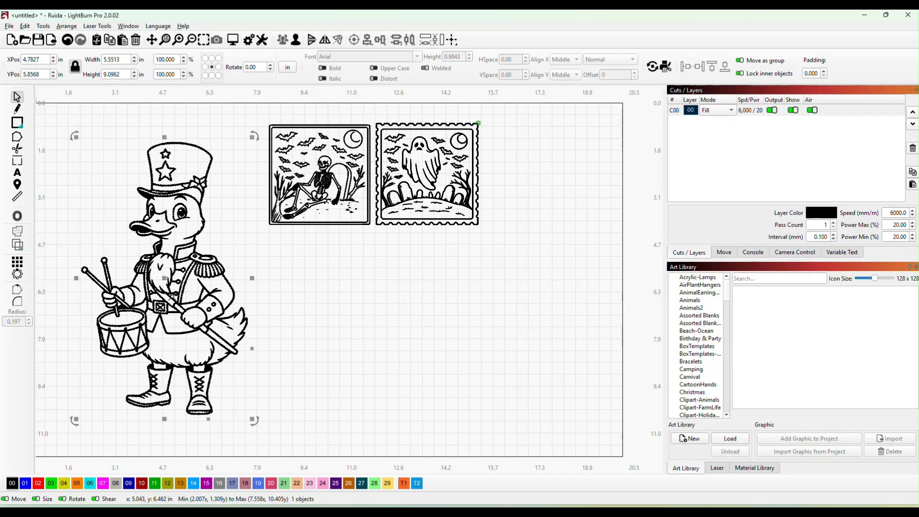
{"action": "left_click_drag", "start_coordinate": [166, 283], "coordinate": [526, 293]}
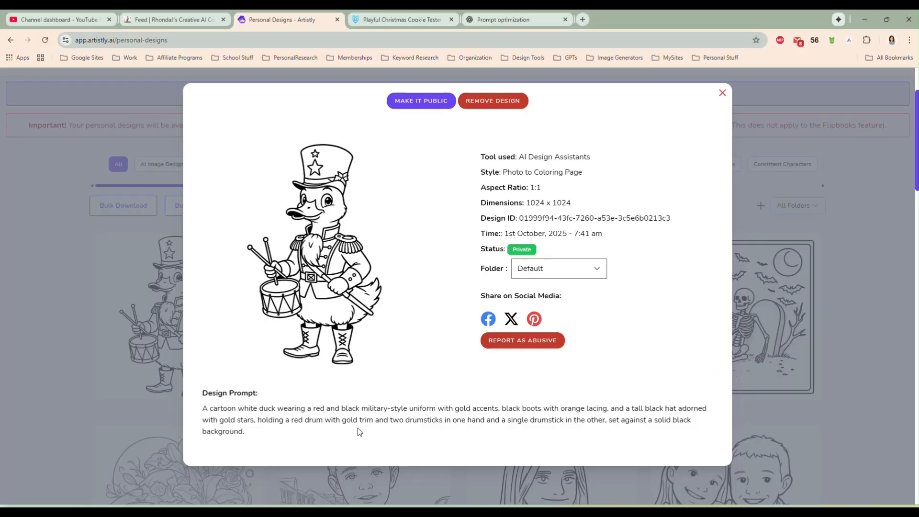
- Switch back to Artistly, close the drummer goose details, and open the Photo to Coloring Page assistant
{"action": "left_click", "coordinate": [722, 94]}
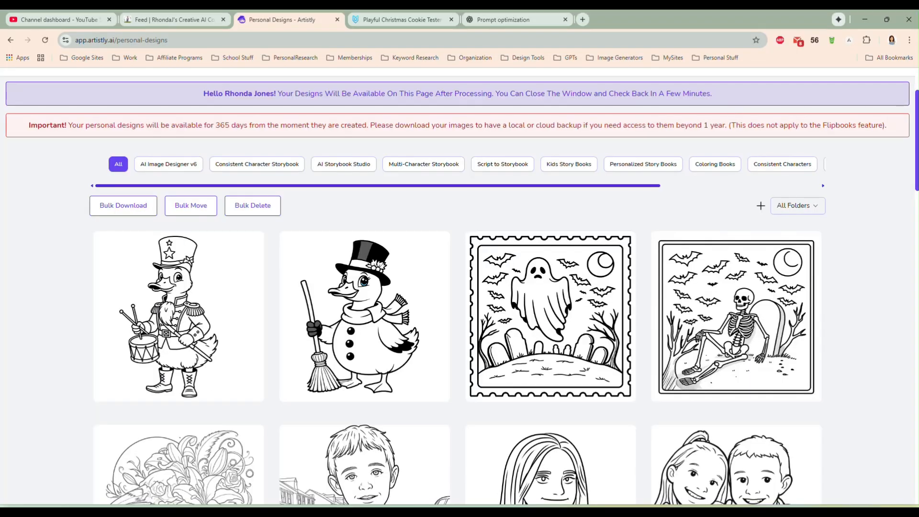
{"action": "scroll", "coordinate": [634, 152], "scroll_direction": "up", "scroll_amount": 2}
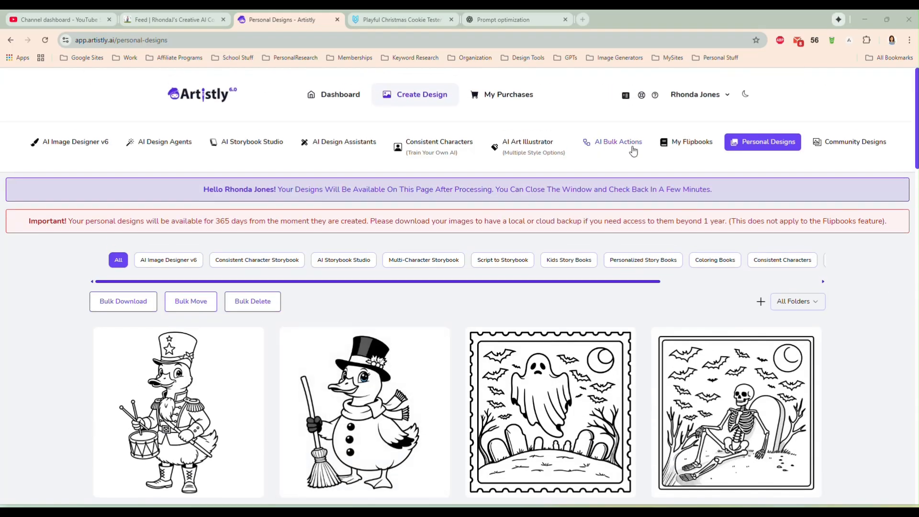
{"action": "left_click", "coordinate": [340, 142]}
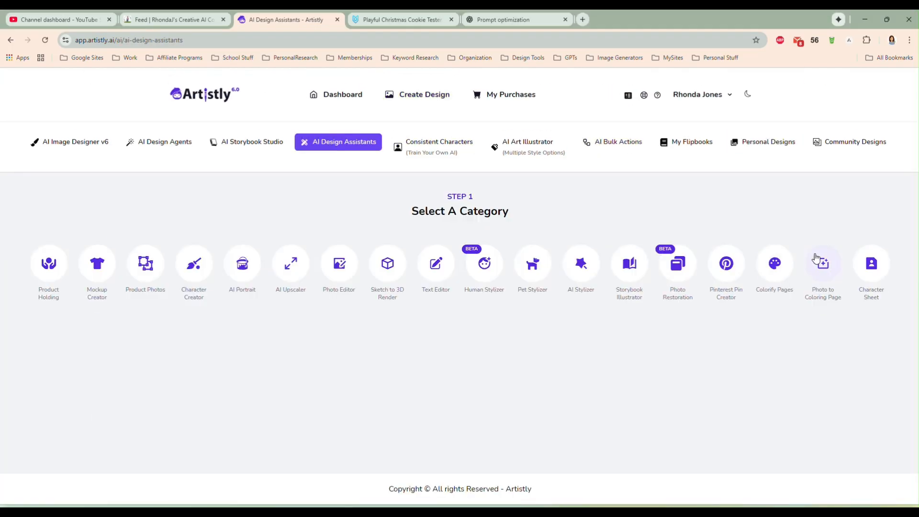
{"action": "left_click", "coordinate": [816, 259]}
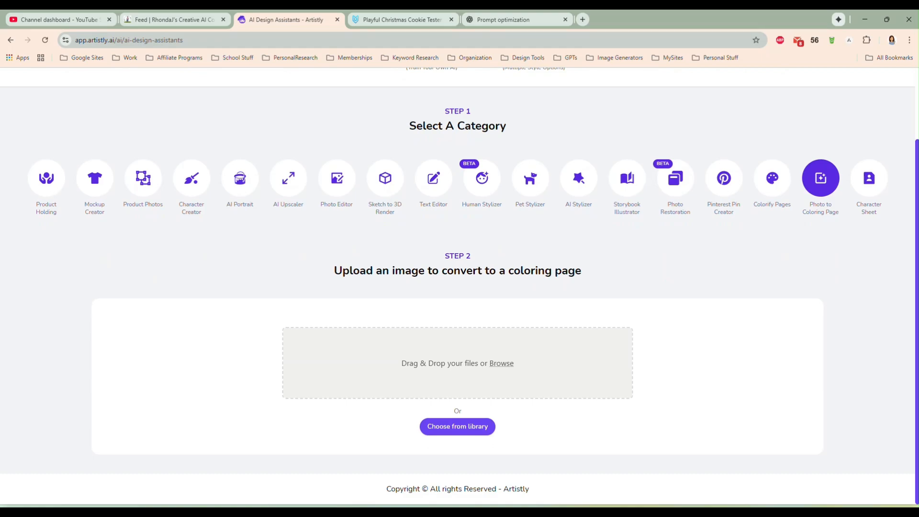
- Upload the elf goose "highly-detailed--fantasy-style-cartoon-illustratio (2).png" and generate its coloring page at 1:1 (1024 X 1024)
{"action": "left_click_drag", "start_coordinate": [645, 254], "coordinate": [526, 372]}
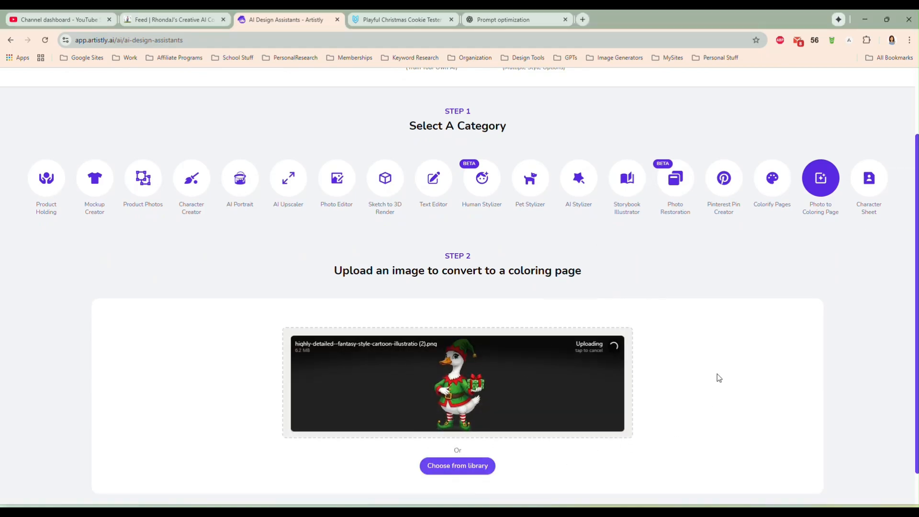
{"action": "scroll", "coordinate": [689, 368], "scroll_direction": "down", "scroll_amount": 1}
{"action": "scroll", "coordinate": [685, 372], "scroll_direction": "down", "scroll_amount": 2}
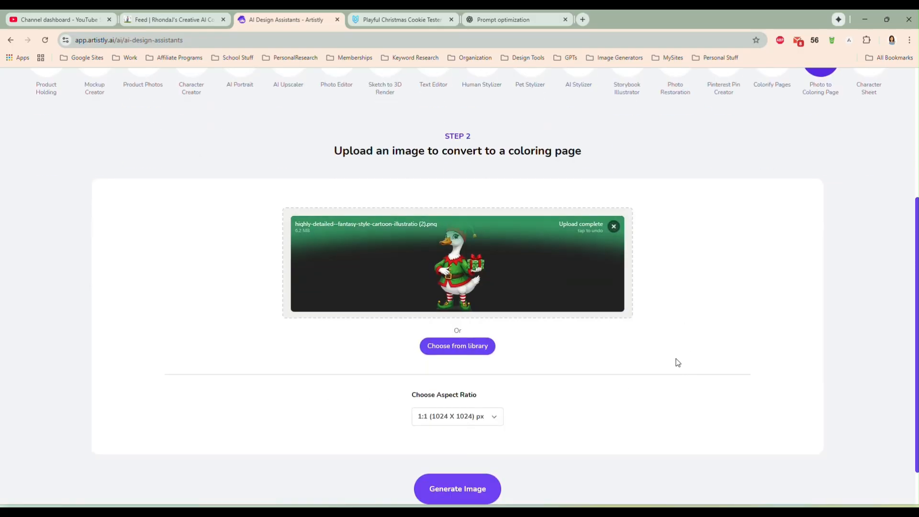
{"action": "left_click", "coordinate": [447, 490]}
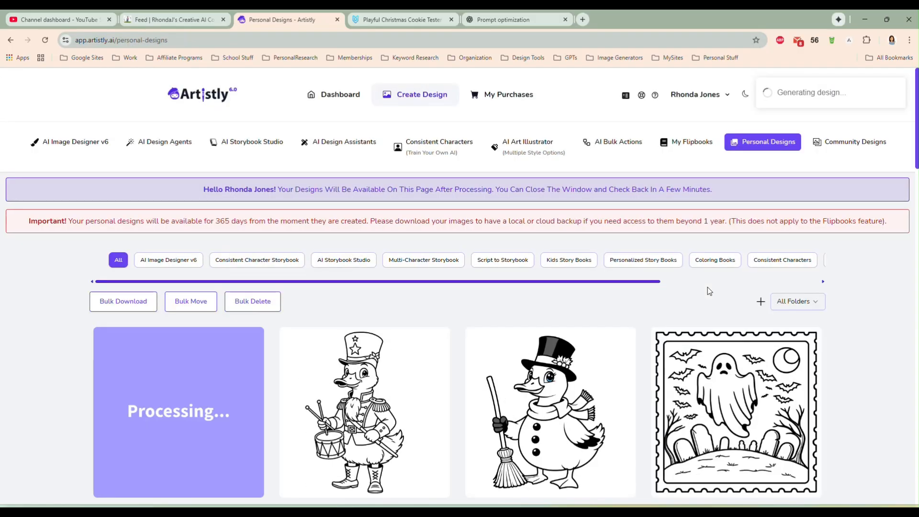
- Look through the personal designs gallery, examining the earlier coloring pages and the new elf goose page
{"action": "scroll", "coordinate": [803, 309], "scroll_direction": "down", "scroll_amount": 2}
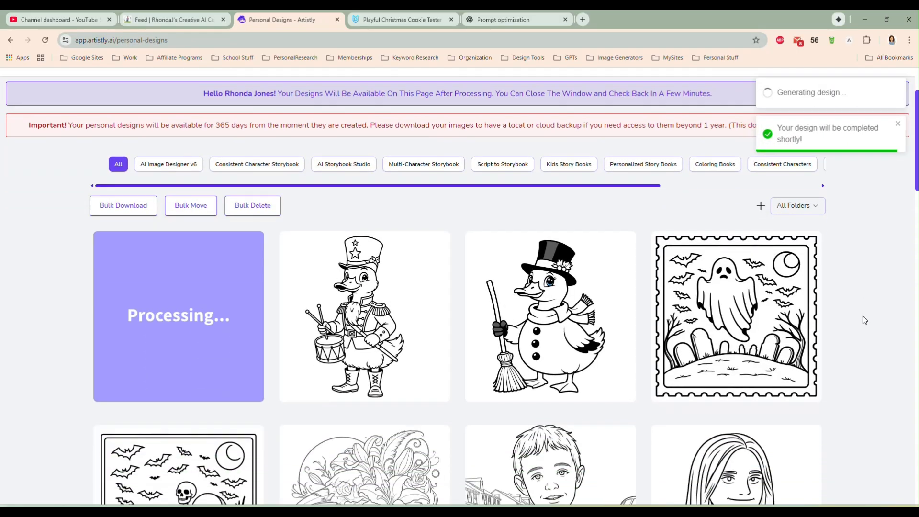
{"action": "mouse_move", "coordinate": [378, 325]}
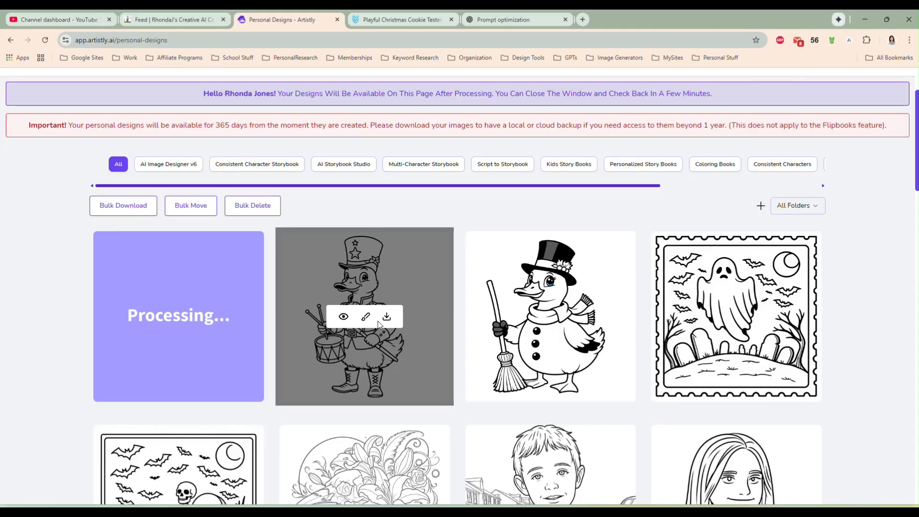
{"action": "scroll", "coordinate": [400, 325], "scroll_direction": "down", "scroll_amount": 4}
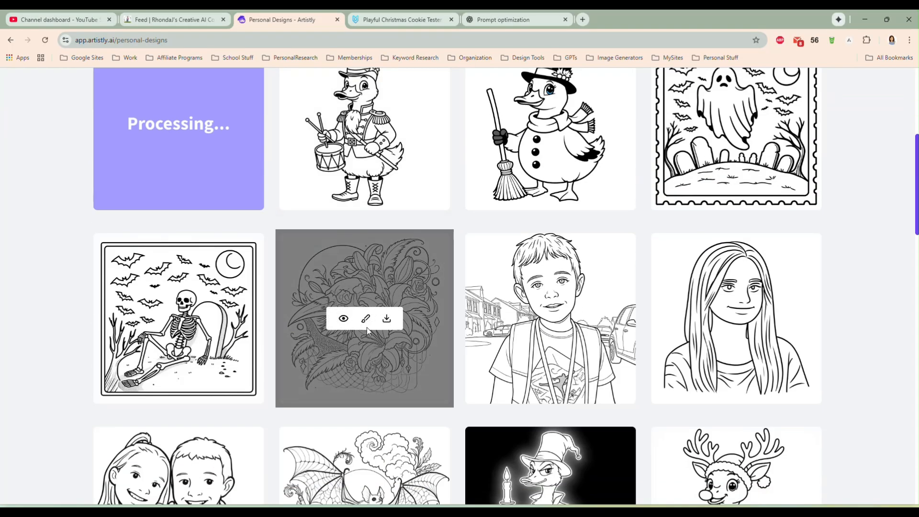
{"action": "scroll", "coordinate": [410, 372], "scroll_direction": "down", "scroll_amount": 2}
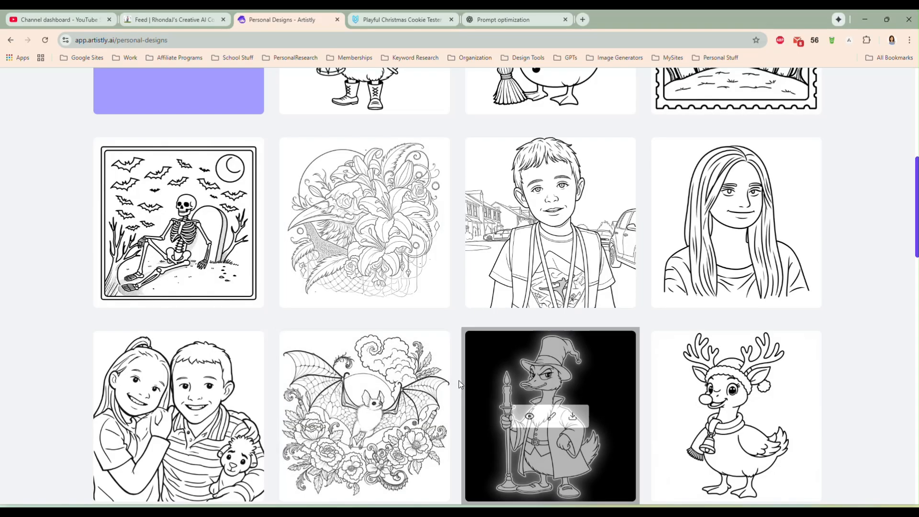
{"action": "scroll", "coordinate": [459, 380], "scroll_direction": "down", "scroll_amount": 1}
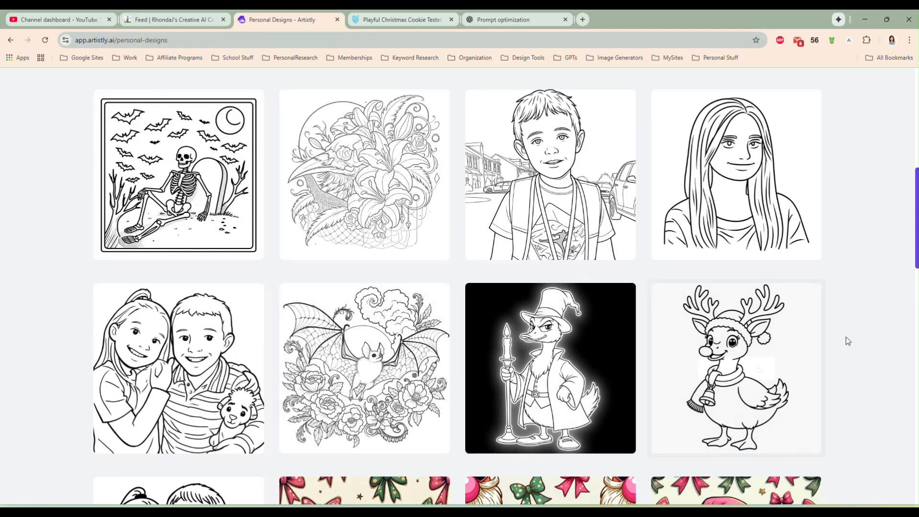
{"action": "scroll", "coordinate": [851, 329], "scroll_direction": "up", "scroll_amount": 5}
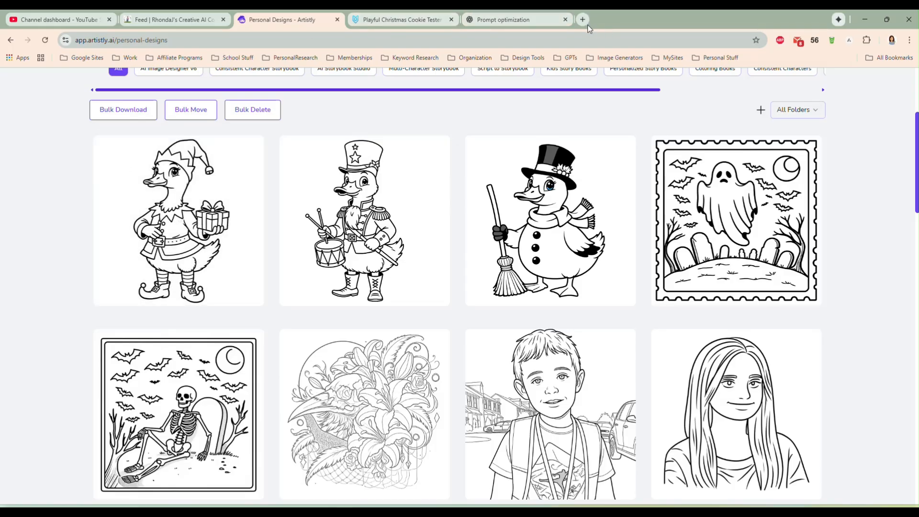
{"action": "mouse_move", "coordinate": [182, 214]}
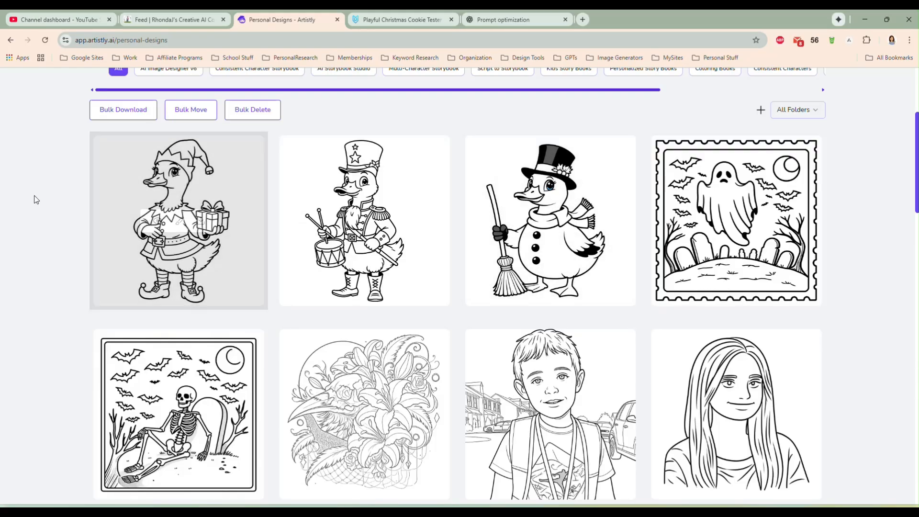
{"action": "scroll", "coordinate": [44, 257], "scroll_direction": "up", "scroll_amount": 1}
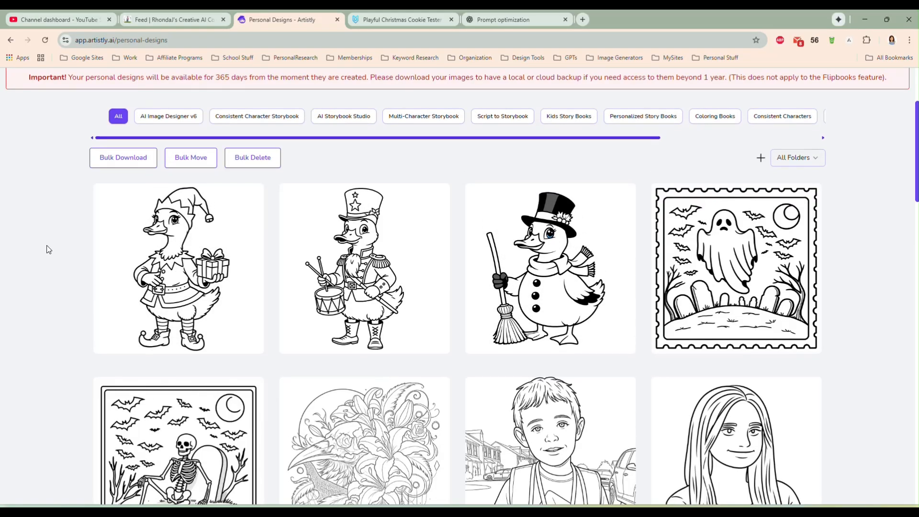
- Open the Kittl dashboard from the image generator bookmarks in a new browser tab
{"action": "left_click", "coordinate": [581, 20]}
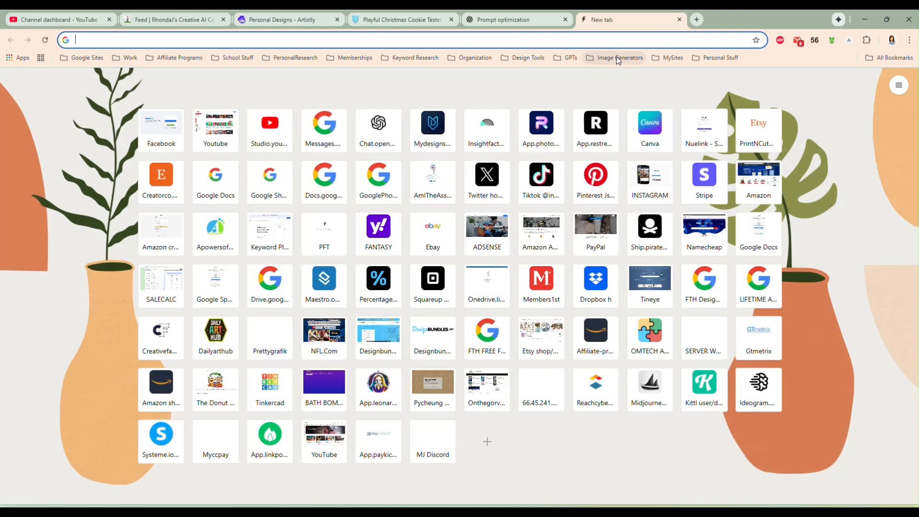
{"action": "left_click", "coordinate": [615, 58]}
{"action": "left_click", "coordinate": [615, 106]}
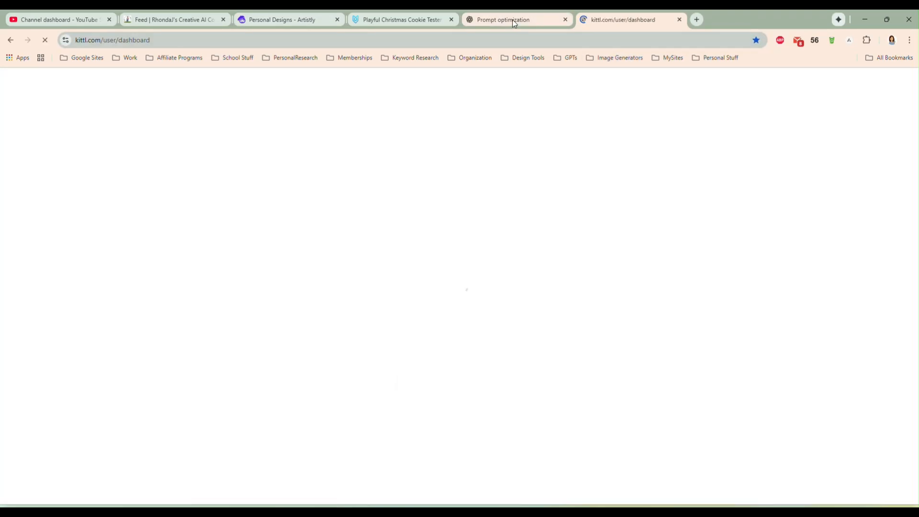
- Close the Prompt optimization and Playful Christmas Cookie Tester browser tabs, and return to the Artistly personal designs
{"action": "left_click", "coordinate": [513, 19]}
{"action": "left_click", "coordinate": [565, 20]}
{"action": "left_click", "coordinate": [407, 19]}
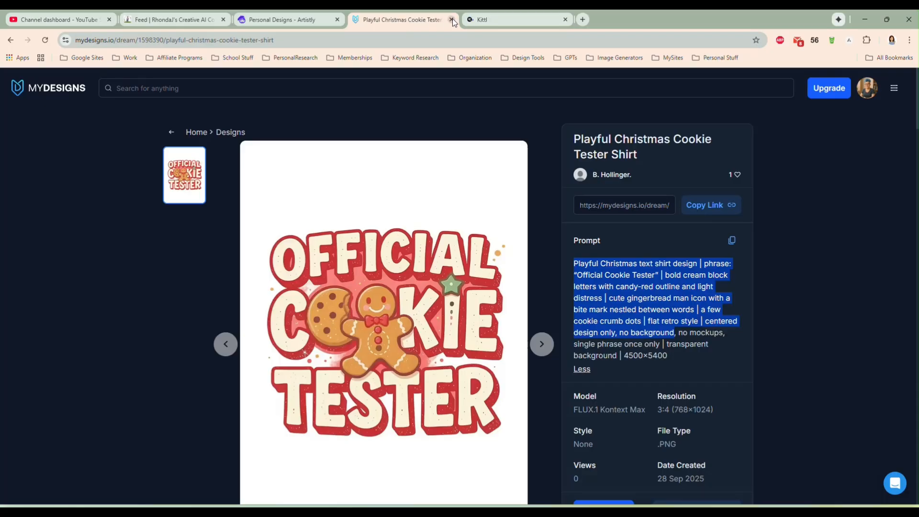
{"action": "left_click", "coordinate": [452, 20]}
{"action": "left_click", "coordinate": [275, 19]}
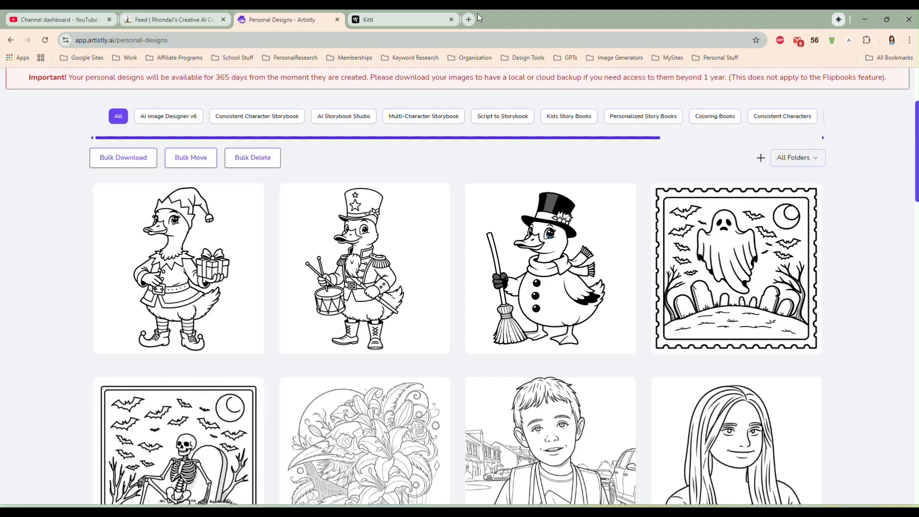
- Switch to Kittl, create a new project with a custom 1200 × 1200 px blank artboard, and select the artboard
{"action": "left_click", "coordinate": [390, 22]}
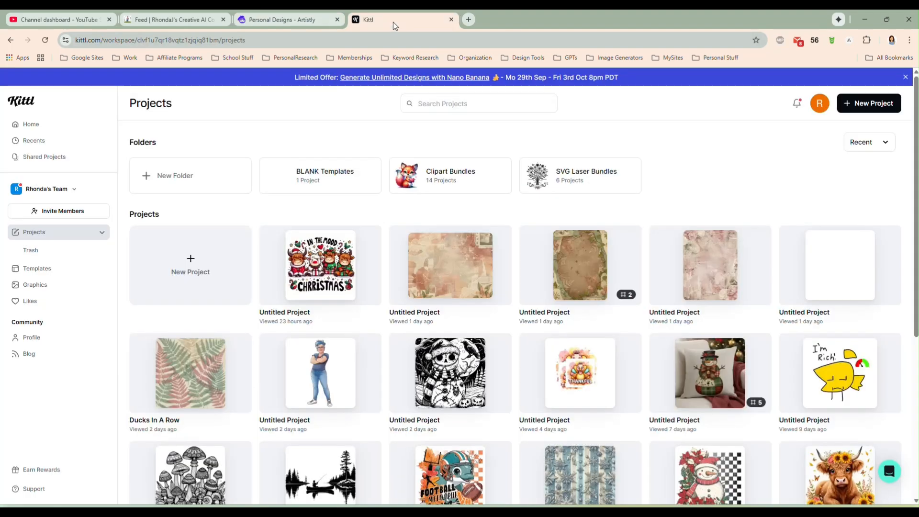
{"action": "left_click", "coordinate": [190, 267]}
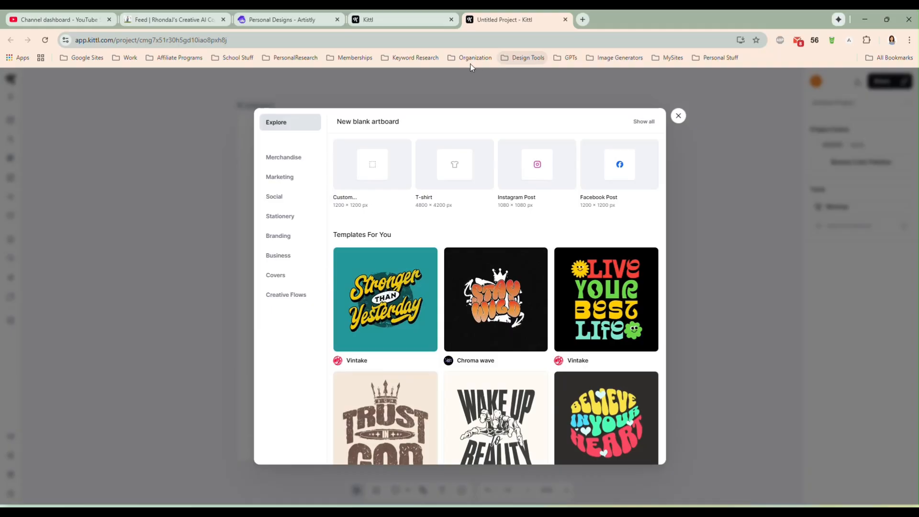
{"action": "left_click", "coordinate": [376, 173]}
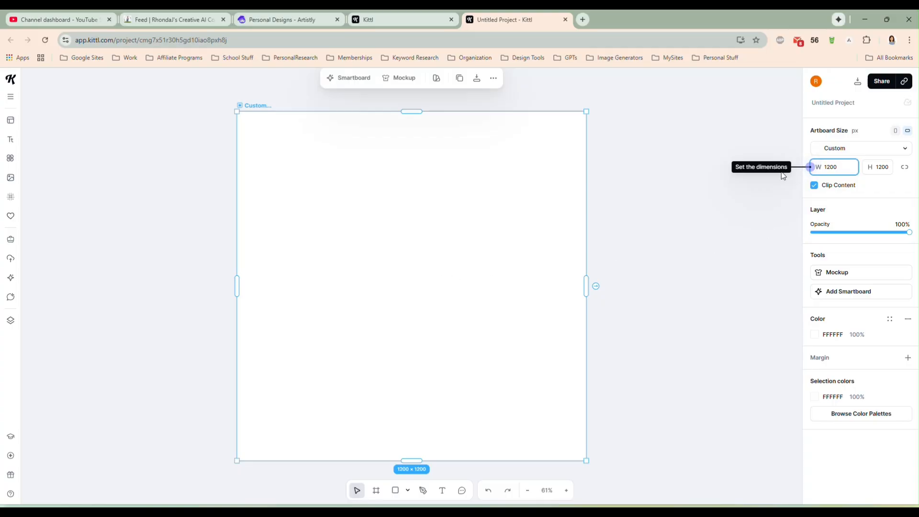
{"action": "left_click", "coordinate": [759, 224]}
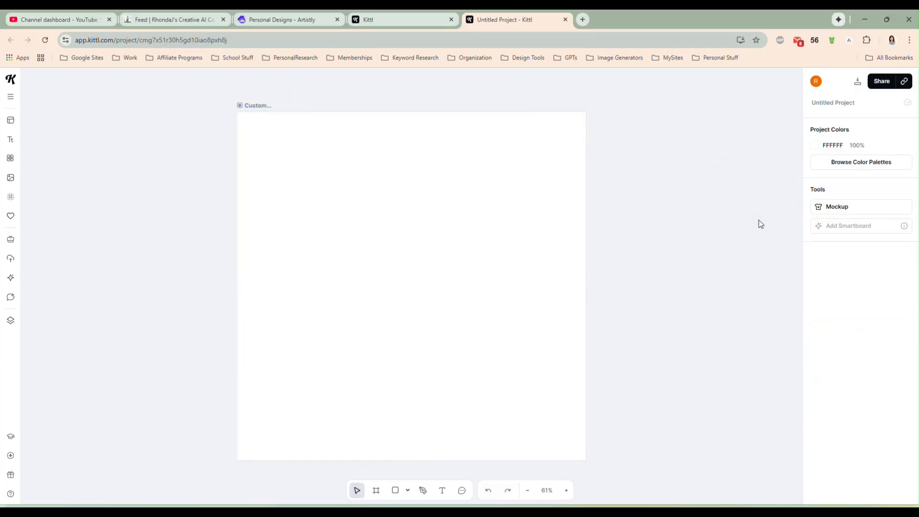
{"action": "left_click", "coordinate": [412, 241]}
- Move the Artistly browser tab beside the Kittl project, enlarge the drummer goose coloring page, and copy its image
{"action": "left_click_drag", "start_coordinate": [300, 22], "coordinate": [482, 23]}
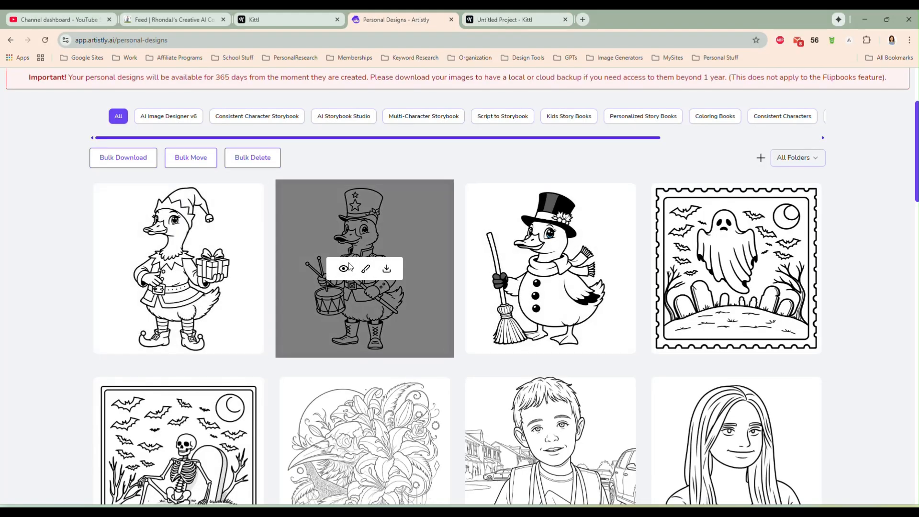
{"action": "left_click", "coordinate": [344, 268]}
{"action": "right_click", "coordinate": [319, 212]}
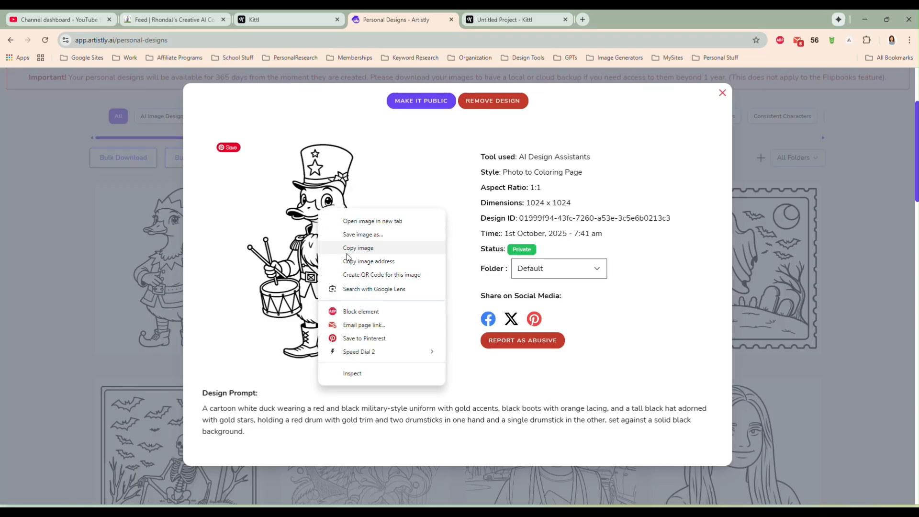
{"action": "left_click", "coordinate": [378, 247]}
- Paste the copied drummer goose image into the Kittl project's artboard and remove its background
{"action": "left_click", "coordinate": [502, 20]}
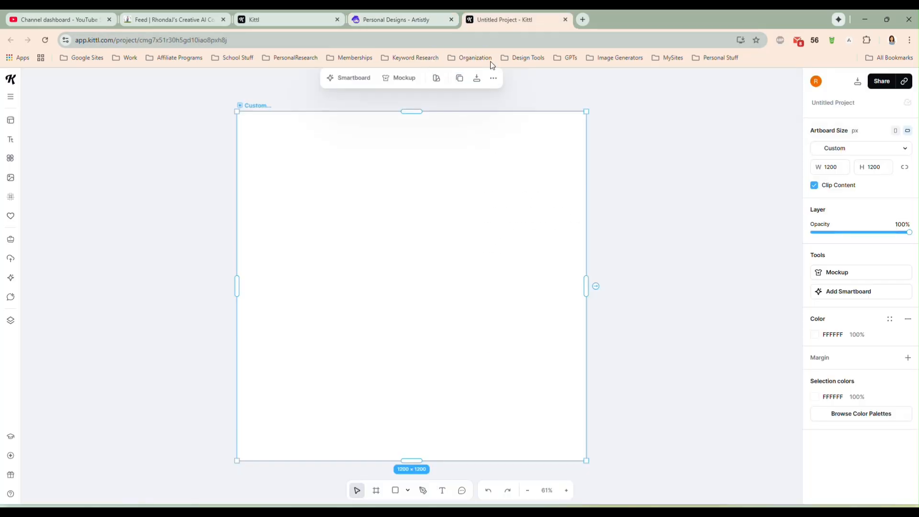
{"action": "key", "text": "ctrl+v"}
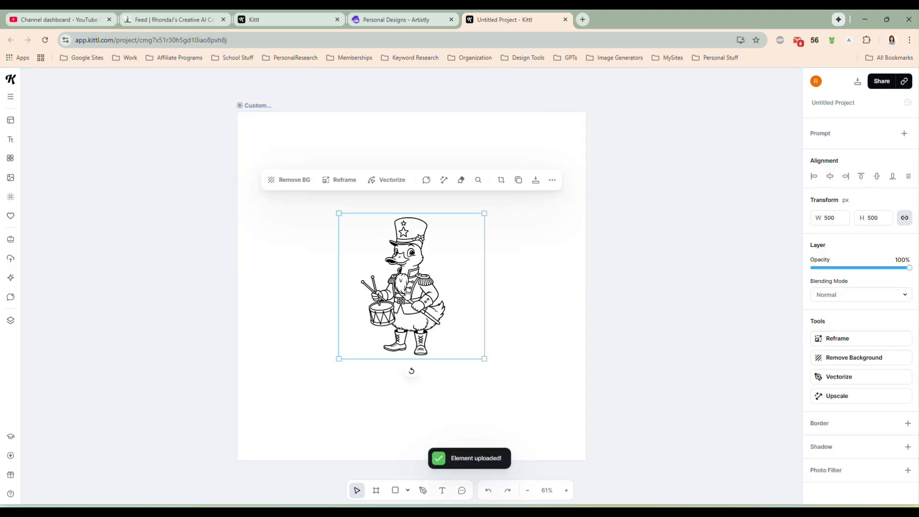
{"action": "left_click", "coordinate": [845, 363]}
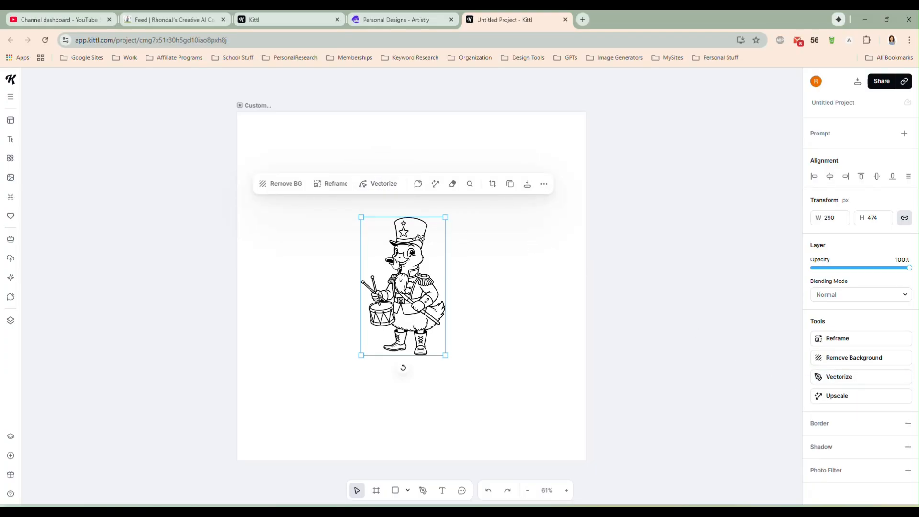
- Vectorize the drummer goose in one color, enlarge it to about 701 × 1149 px, and center it on the artboard
{"action": "left_click", "coordinate": [378, 186]}
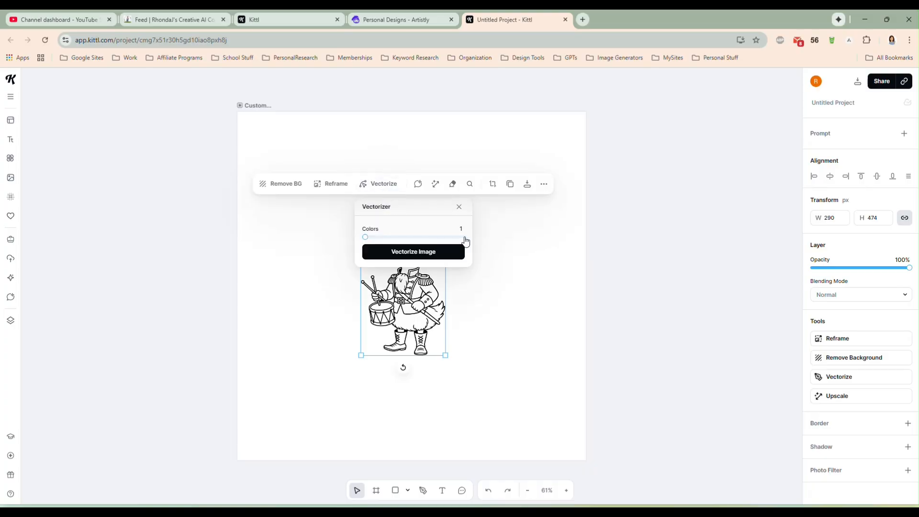
{"action": "left_click", "coordinate": [415, 252]}
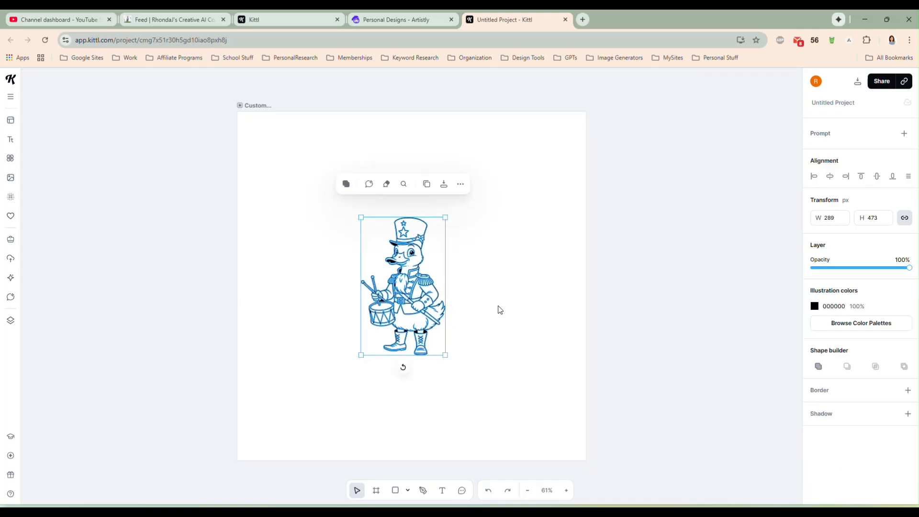
{"action": "left_click_drag", "start_coordinate": [408, 318], "coordinate": [313, 221]}
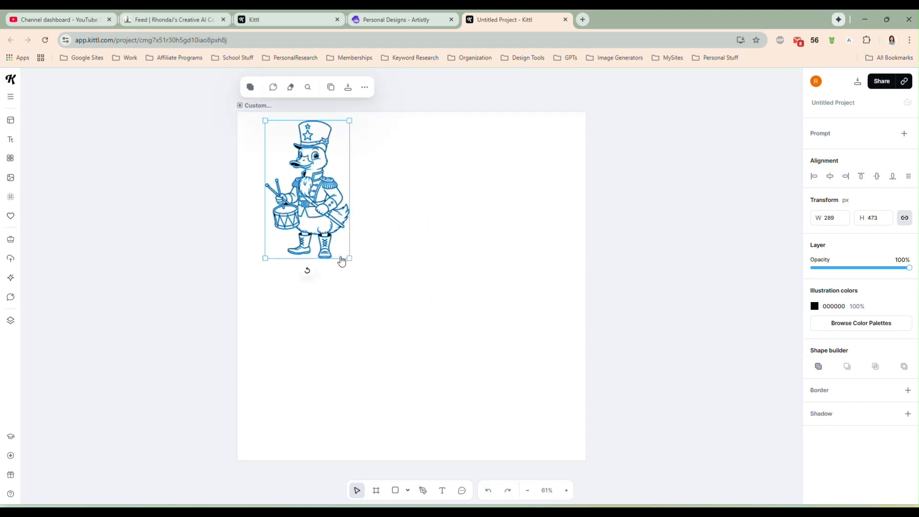
{"action": "left_click_drag", "start_coordinate": [348, 258], "coordinate": [511, 407]}
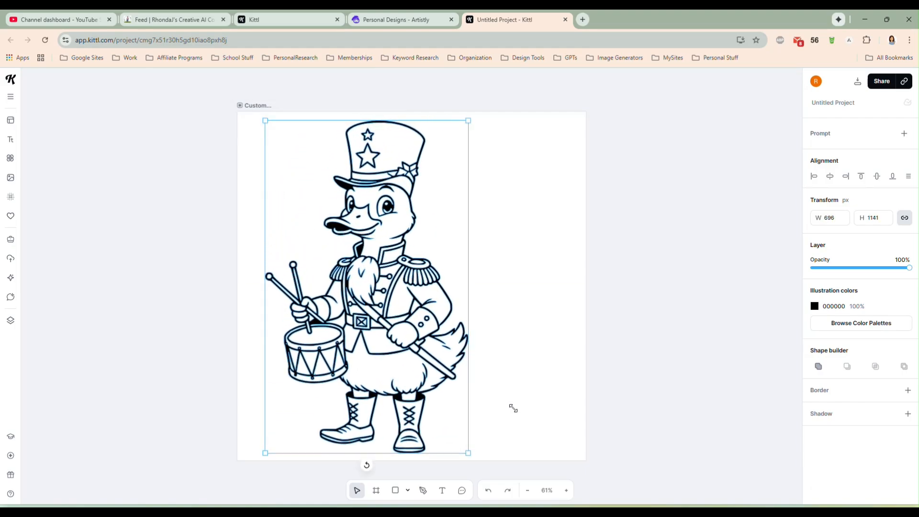
{"action": "left_click_drag", "start_coordinate": [372, 322], "coordinate": [406, 314]}
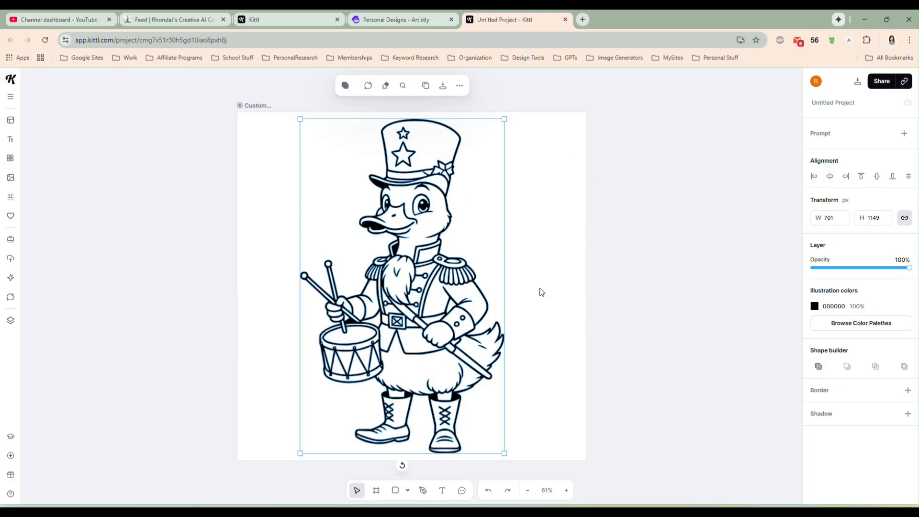
{"action": "left_click", "coordinate": [619, 271]}
- Download the goose artboard as an SVG with Remove Background enabled
{"action": "left_click", "coordinate": [415, 263]}
{"action": "left_click", "coordinate": [858, 82]}
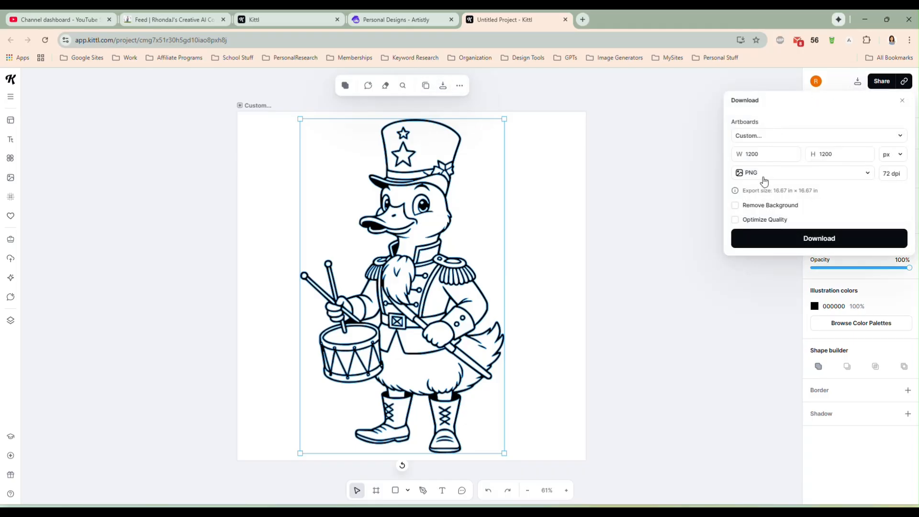
{"action": "left_click", "coordinate": [765, 181]}
{"action": "left_click", "coordinate": [759, 227]}
{"action": "left_click", "coordinate": [752, 210]}
{"action": "left_click", "coordinate": [807, 240]}
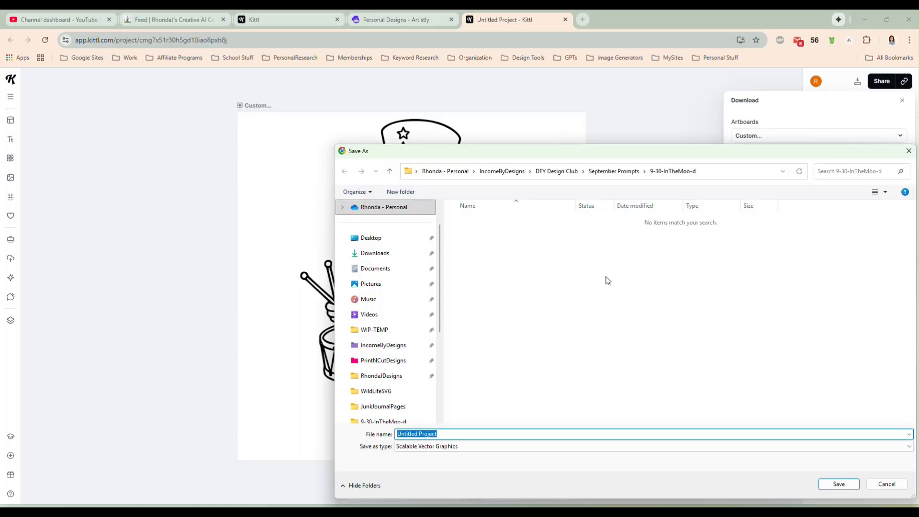
- Create a GooseSVG folder inside WIP-TEMP and save the file there as Goose1
{"action": "left_click", "coordinate": [375, 330]}
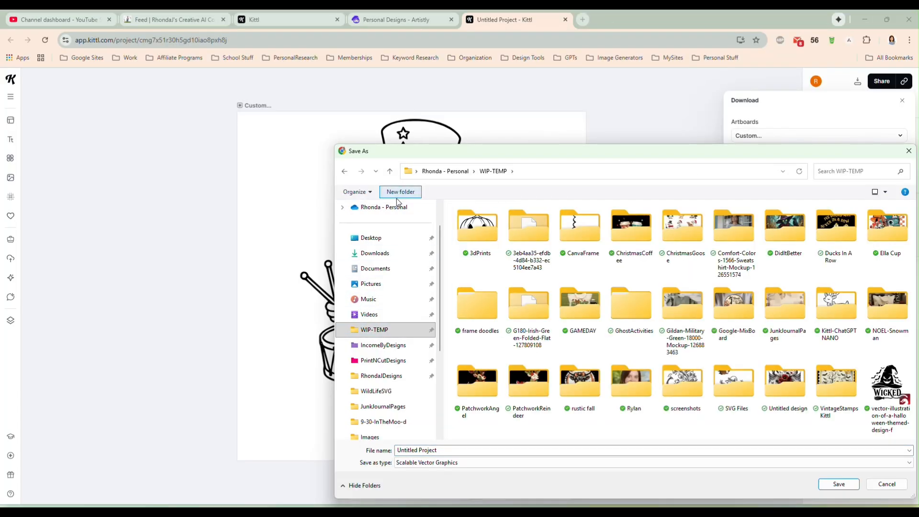
{"action": "left_click", "coordinate": [397, 196]}
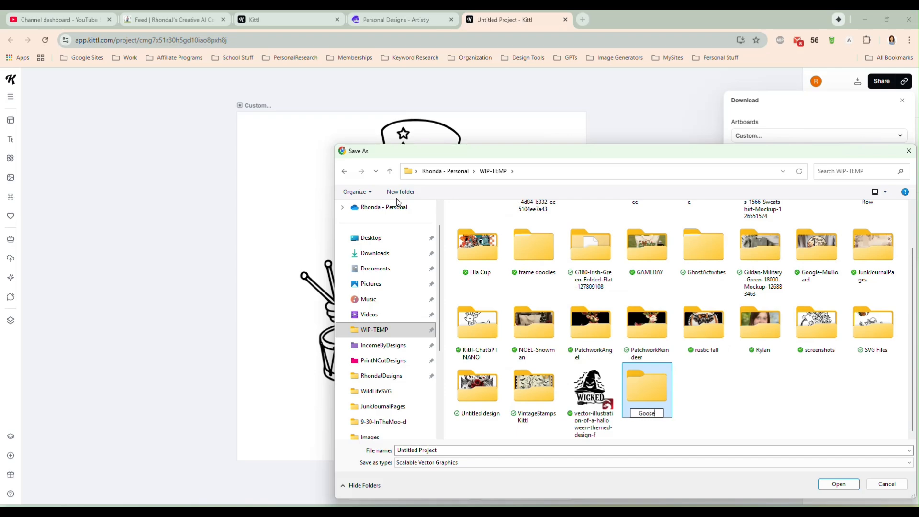
{"action": "key", "text": "Return"}
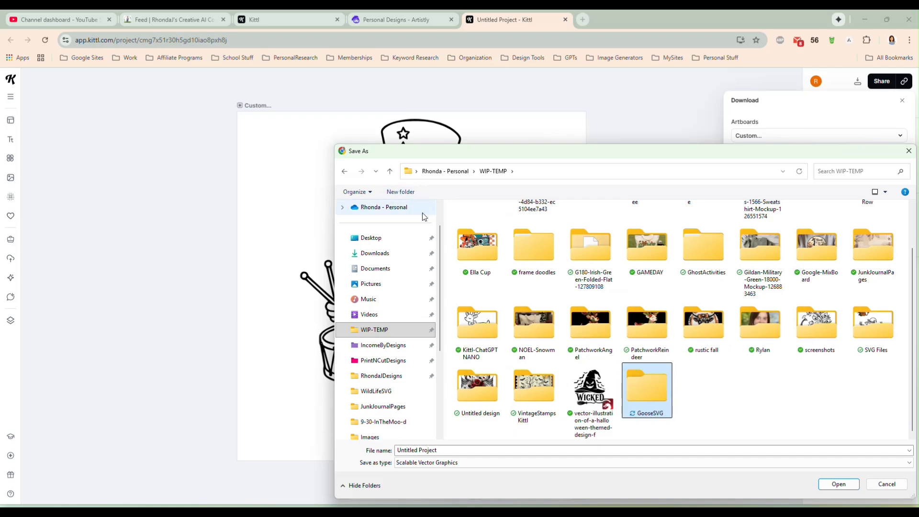
{"action": "double_click", "coordinate": [663, 399]}
{"action": "left_click", "coordinate": [566, 452]}
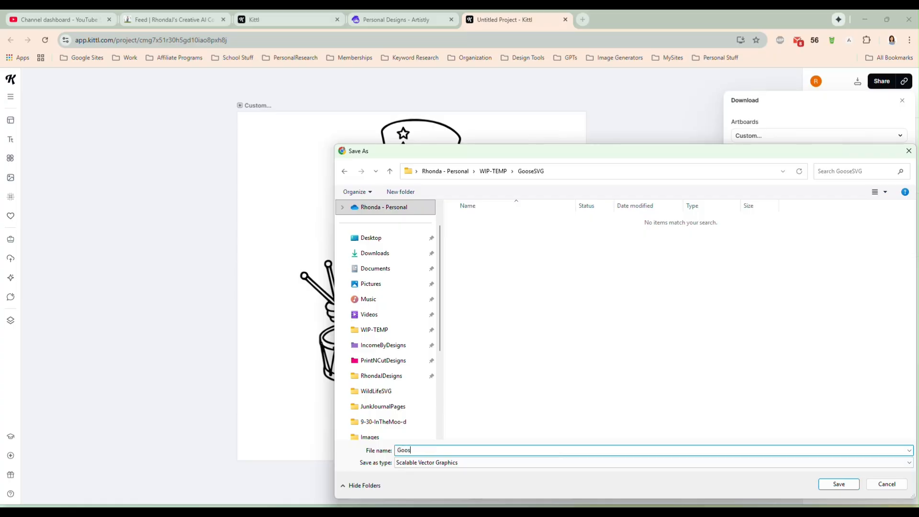
{"action": "key", "text": "Return"}
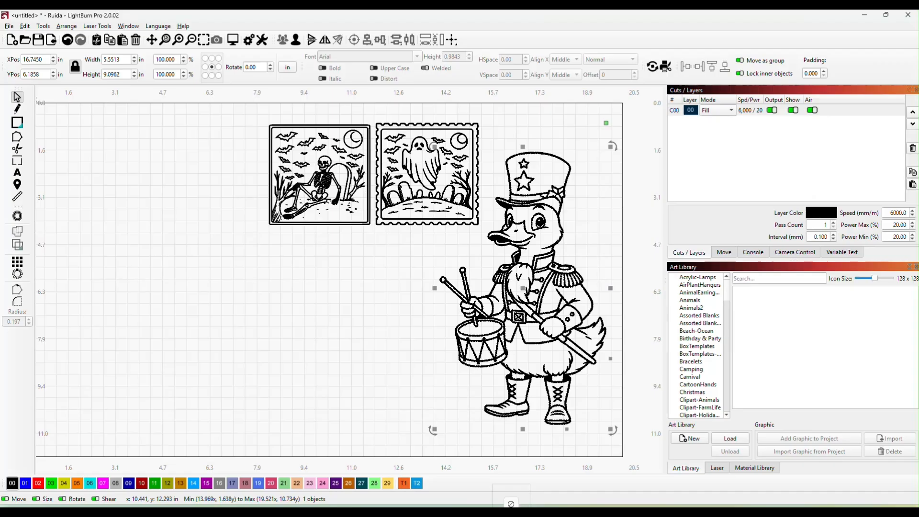
- Import the downloaded Goose1.svg into LightBurn, place it beside the skeleton stamp, and assign it to black layer 00
{"action": "left_click_drag", "start_coordinate": [551, 287], "coordinate": [191, 243]}
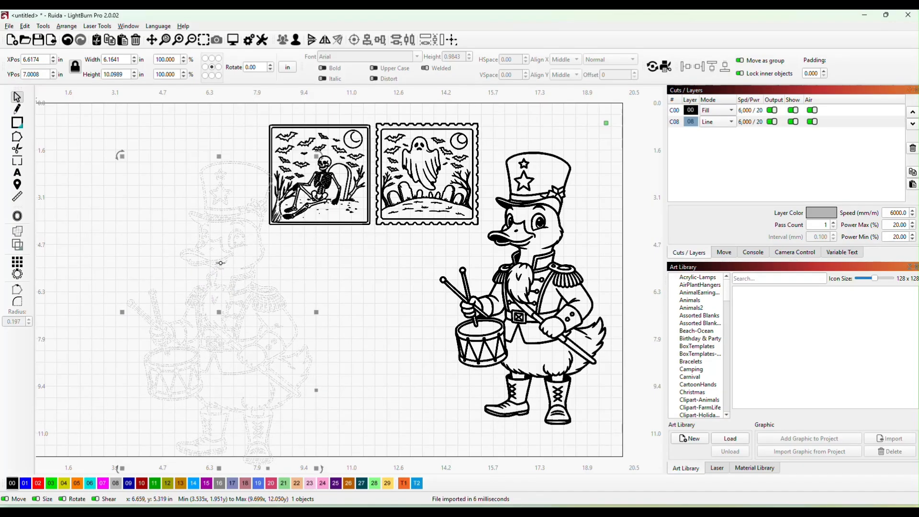
{"action": "left_click_drag", "start_coordinate": [220, 318], "coordinate": [178, 282]}
{"action": "left_click", "coordinate": [12, 484]}
- Delete the older, smaller drummer goose and shift the imported goose slightly within the workspace
{"action": "left_click", "coordinate": [572, 272]}
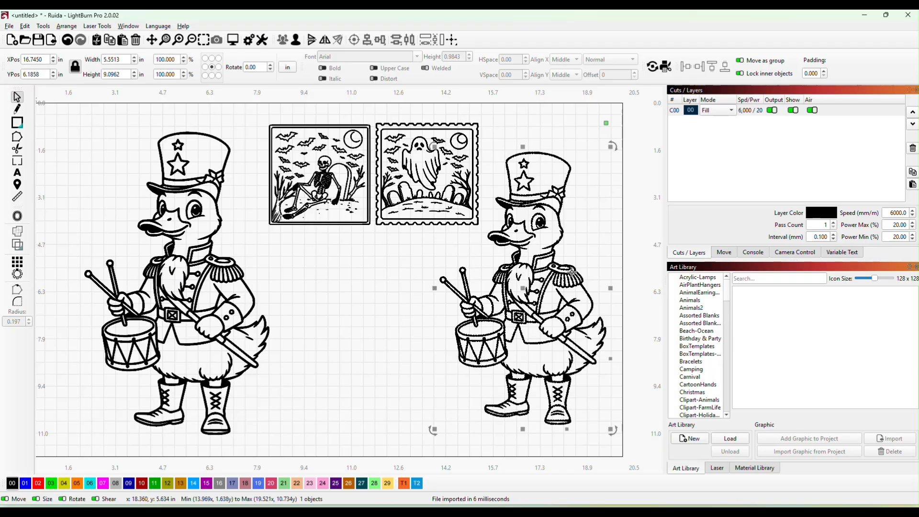
{"action": "key", "text": "Delete"}
{"action": "left_click_drag", "start_coordinate": [166, 246], "coordinate": [156, 239]}
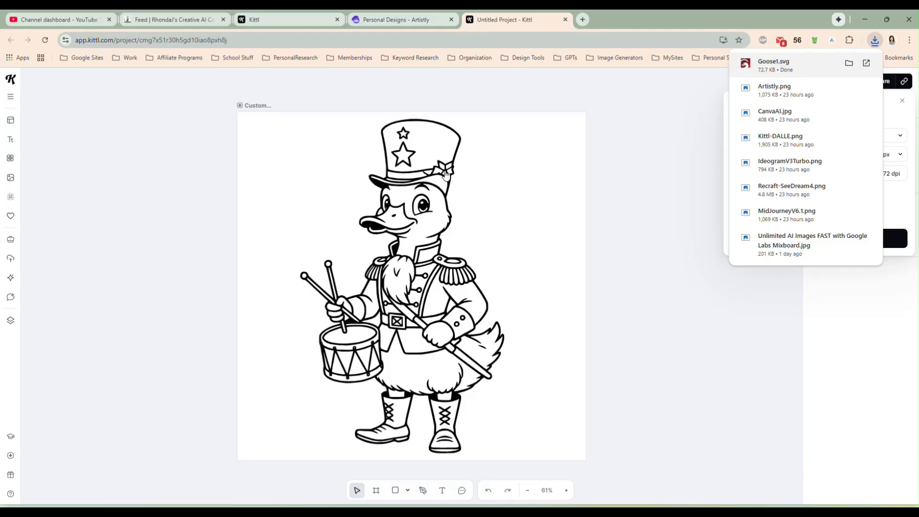
- Switch to Kittl, delete the goose from the artboard, and close the goose preview in Artistly
{"action": "left_click", "coordinate": [446, 175]}
{"action": "key", "text": "Delete"}
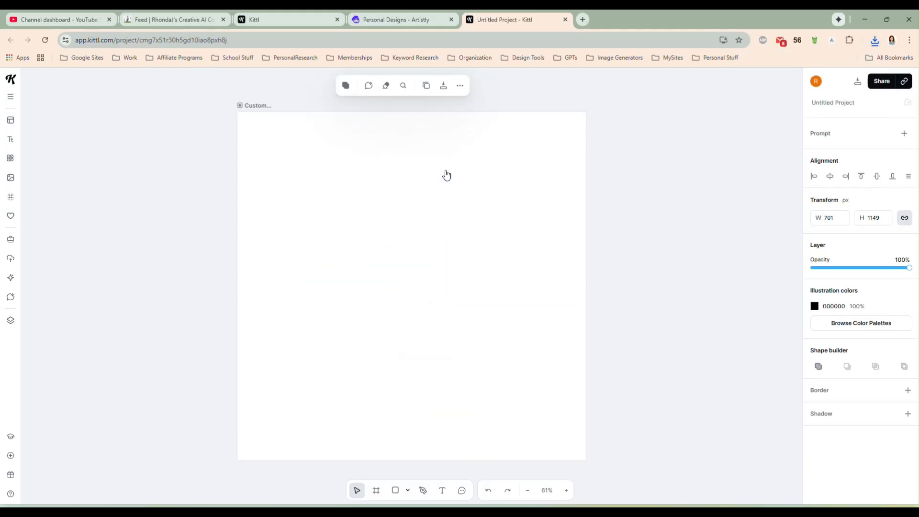
{"action": "left_click", "coordinate": [376, 20]}
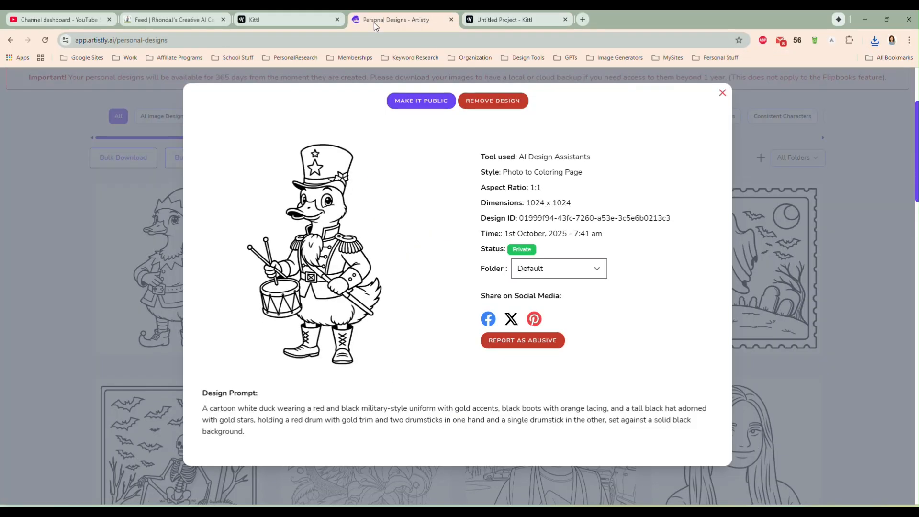
{"action": "left_click", "coordinate": [723, 95]}
- Find the coloring page of the girl hugging the boy with a stuffed toy, enlarge it, and copy its image
{"action": "scroll", "coordinate": [866, 272], "scroll_direction": "down", "scroll_amount": 3}
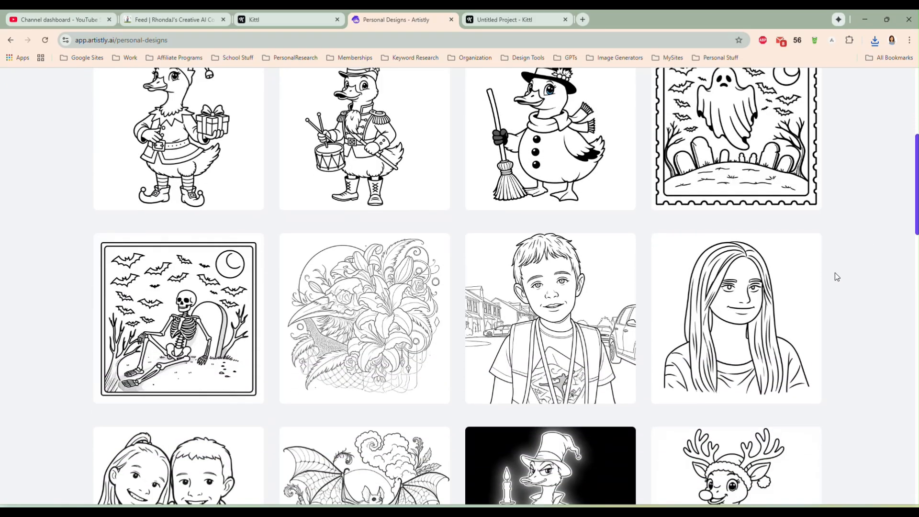
{"action": "scroll", "coordinate": [834, 278], "scroll_direction": "down", "scroll_amount": 3}
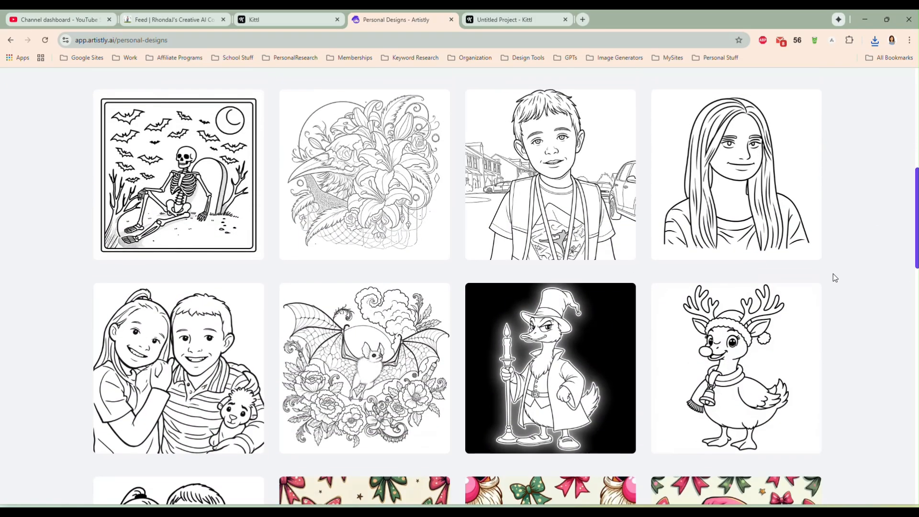
{"action": "scroll", "coordinate": [831, 274], "scroll_direction": "up", "scroll_amount": 4}
{"action": "scroll", "coordinate": [831, 274], "scroll_direction": "down", "scroll_amount": 4}
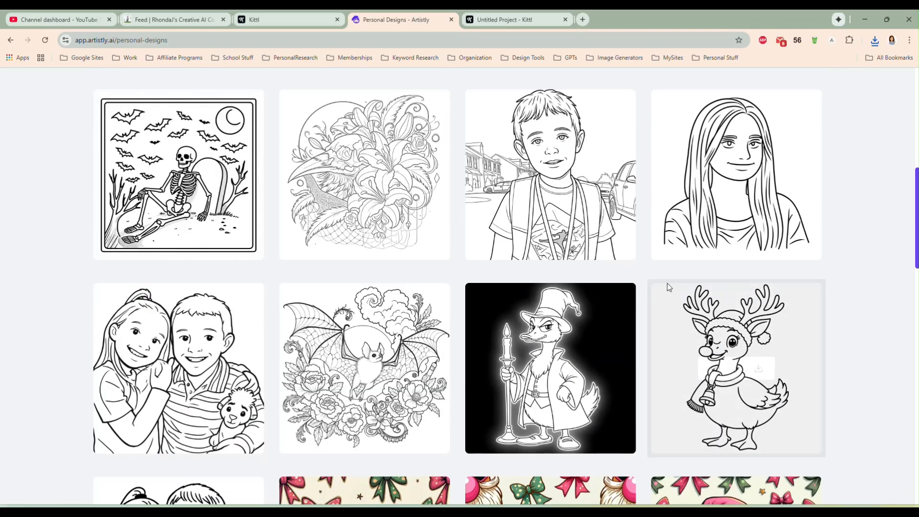
{"action": "mouse_move", "coordinate": [232, 346]}
{"action": "left_click", "coordinate": [157, 369]}
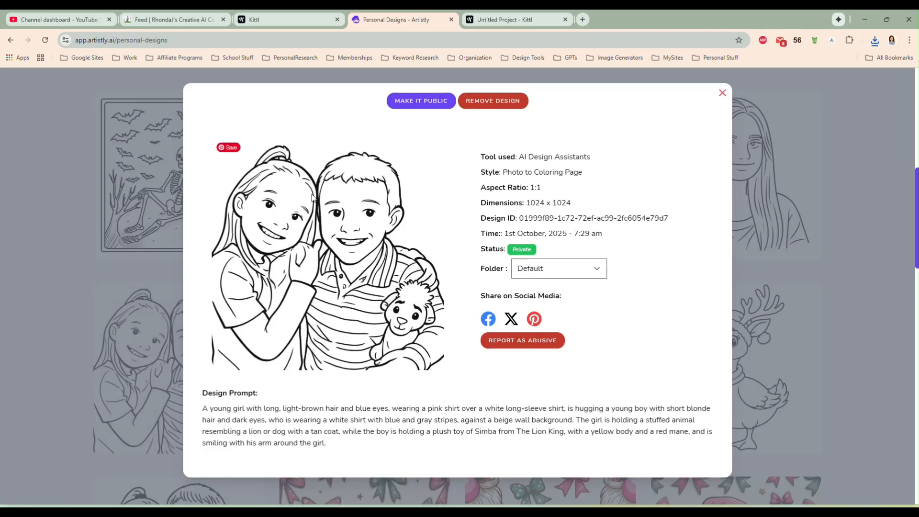
{"action": "right_click", "coordinate": [318, 214]}
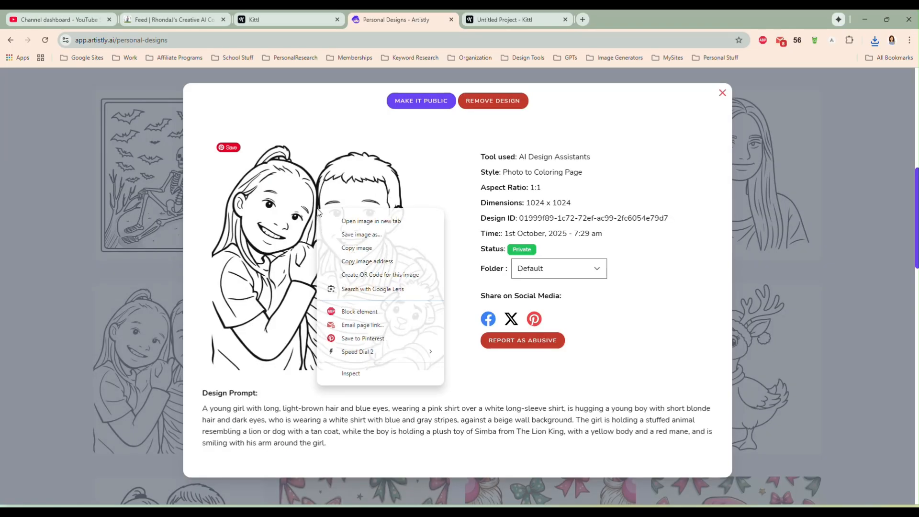
{"action": "left_click", "coordinate": [343, 249]}
- Paste the children's portrait into the Kittl project, remove its background, and vectorize it in one color
{"action": "left_click", "coordinate": [484, 19]}
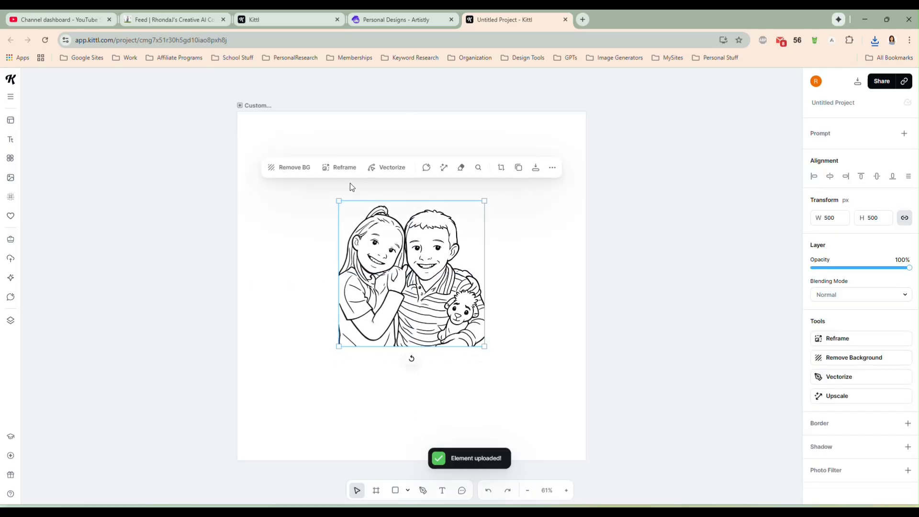
{"action": "left_click", "coordinate": [291, 169]}
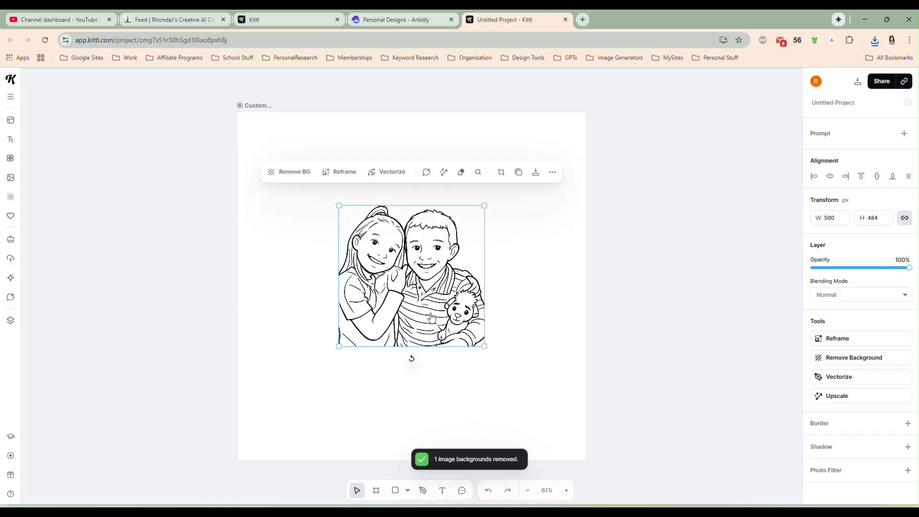
{"action": "left_click", "coordinate": [391, 172]}
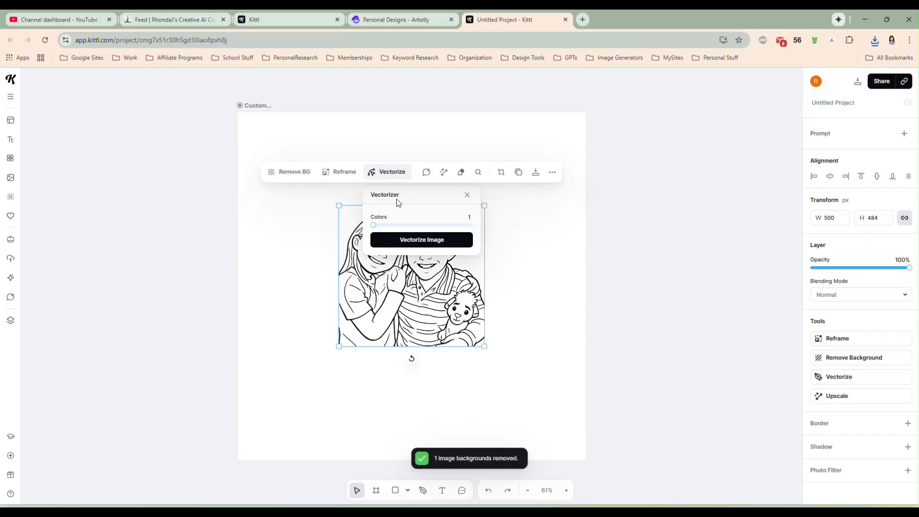
{"action": "left_click", "coordinate": [414, 240]}
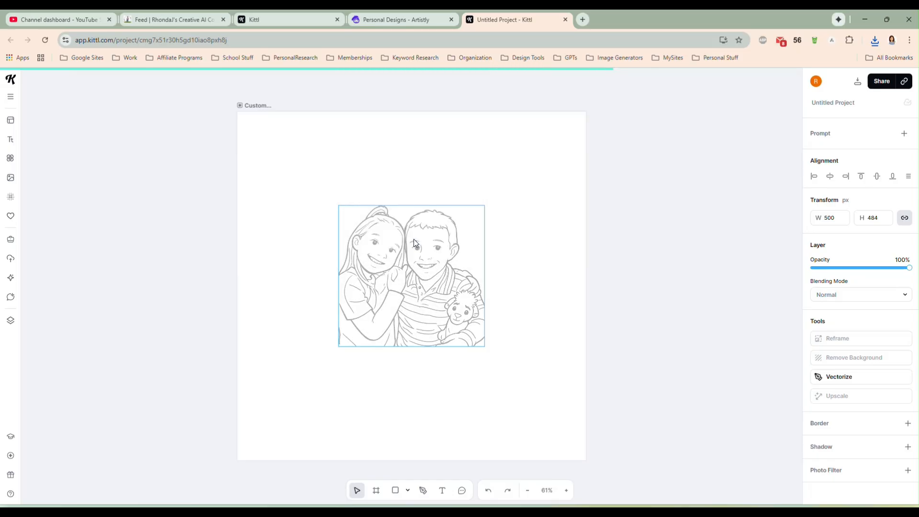
- Enlarge the vectorized portrait to nearly fill the artboard, center it, and deselect it
{"action": "left_click_drag", "start_coordinate": [405, 286], "coordinate": [340, 235]}
{"action": "left_click_drag", "start_coordinate": [405, 265], "coordinate": [319, 179]}
{"action": "left_click_drag", "start_coordinate": [397, 259], "coordinate": [561, 441]}
{"action": "left_click_drag", "start_coordinate": [458, 306], "coordinate": [458, 321]}
{"action": "left_click", "coordinate": [626, 327]}
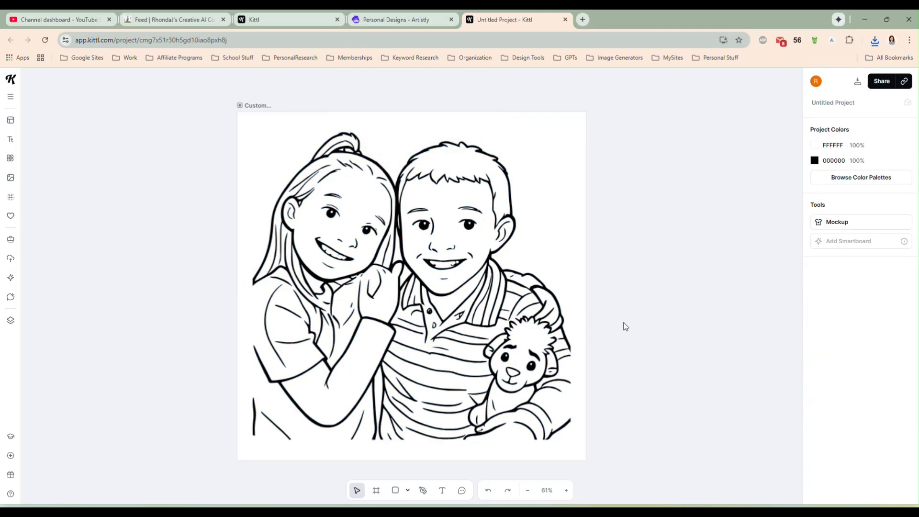
- Download the portrait artboard as an SVG and save it as CustomPhoto in the GooseSVG folder
{"action": "left_click", "coordinate": [857, 84]}
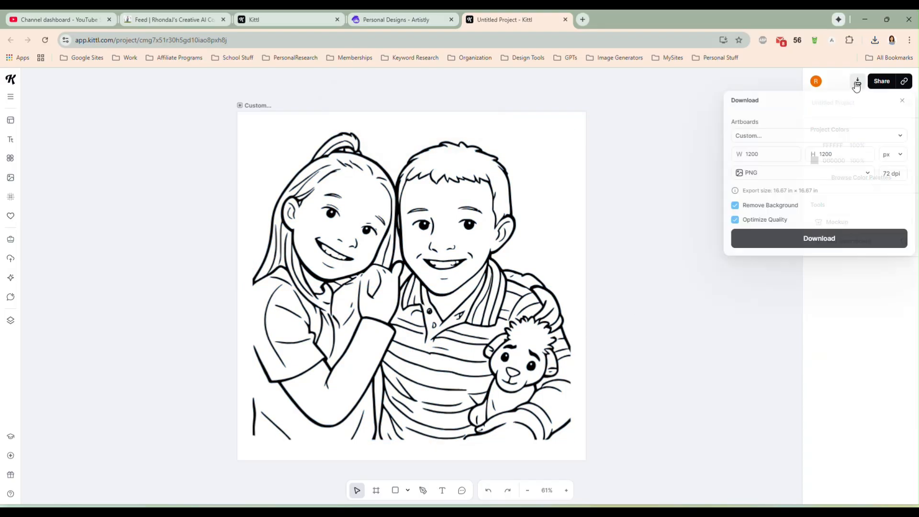
{"action": "left_click", "coordinate": [770, 177]}
{"action": "left_click", "coordinate": [760, 225]}
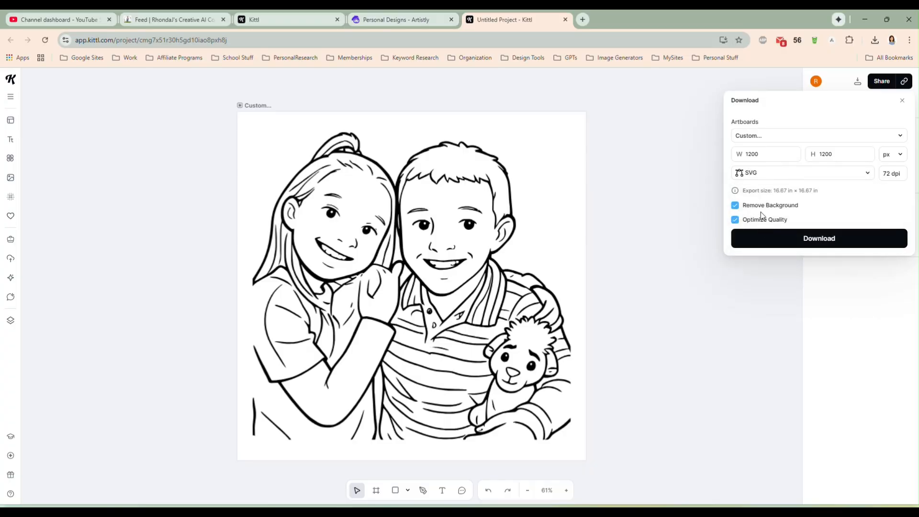
{"action": "left_click", "coordinate": [758, 237]}
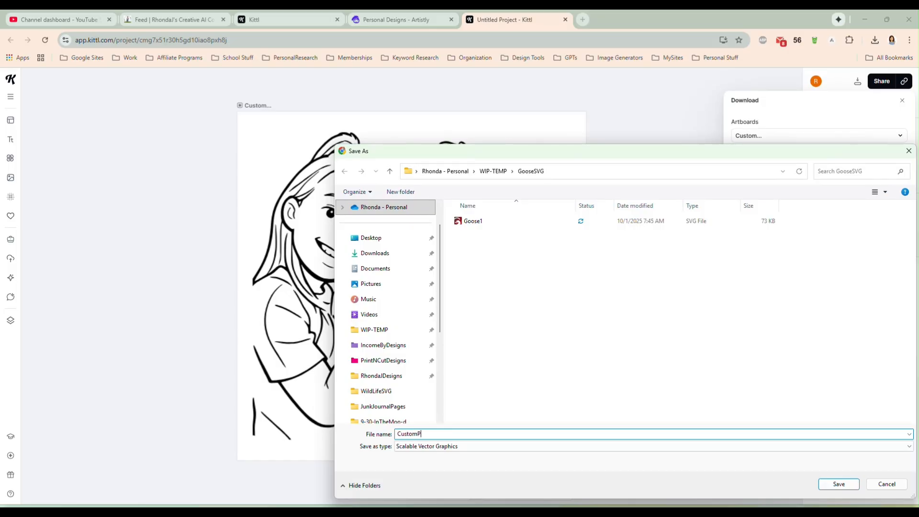
{"action": "key", "text": "Return"}
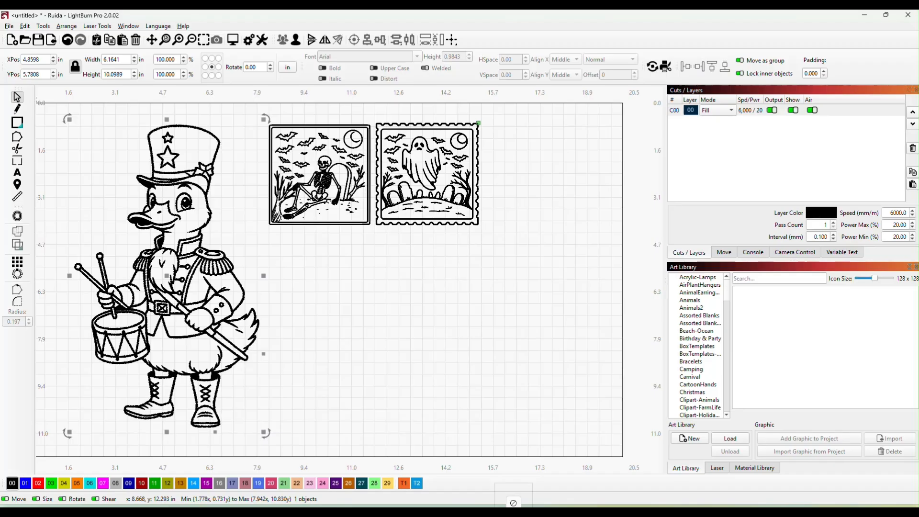
- Import the downloaded CustomPhoto.svg into LightBurn and assign it to black layer 00
{"action": "left_click_drag", "start_coordinate": [205, 265], "coordinate": [469, 378]}
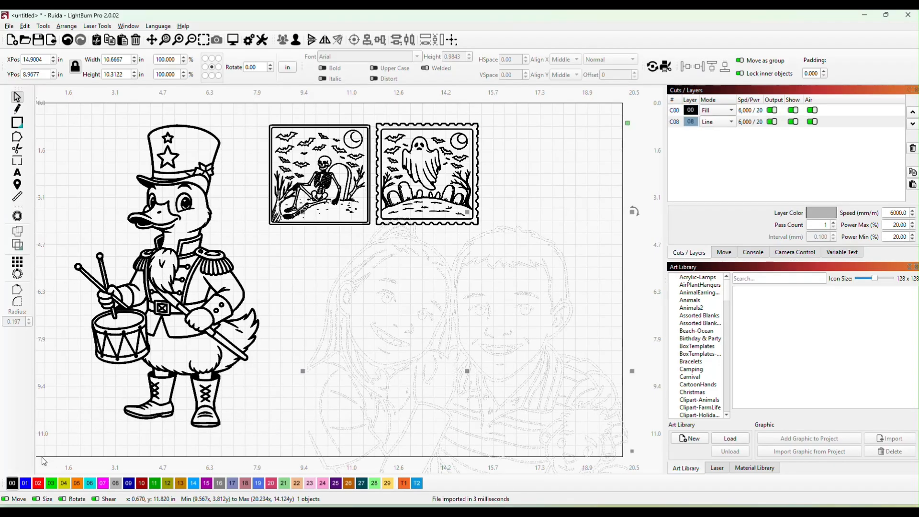
{"action": "left_click", "coordinate": [12, 484]}
- Delete the ghost stamp, skeleton stamp and drummer goose, and move the children's portrait to the middle of the workspace
{"action": "left_click", "coordinate": [430, 171]}
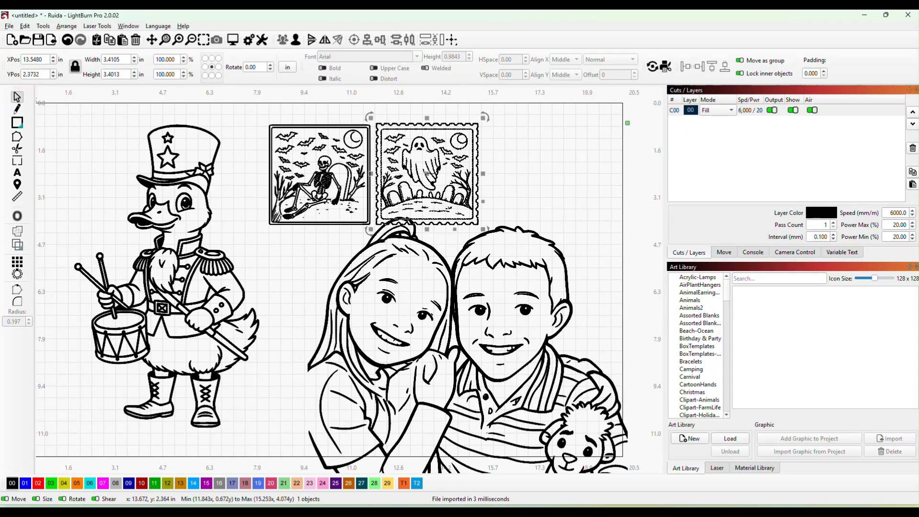
{"action": "key", "text": "Delete"}
{"action": "left_click", "coordinate": [312, 162]}
{"action": "key", "text": "Delete"}
{"action": "left_click", "coordinate": [201, 268]}
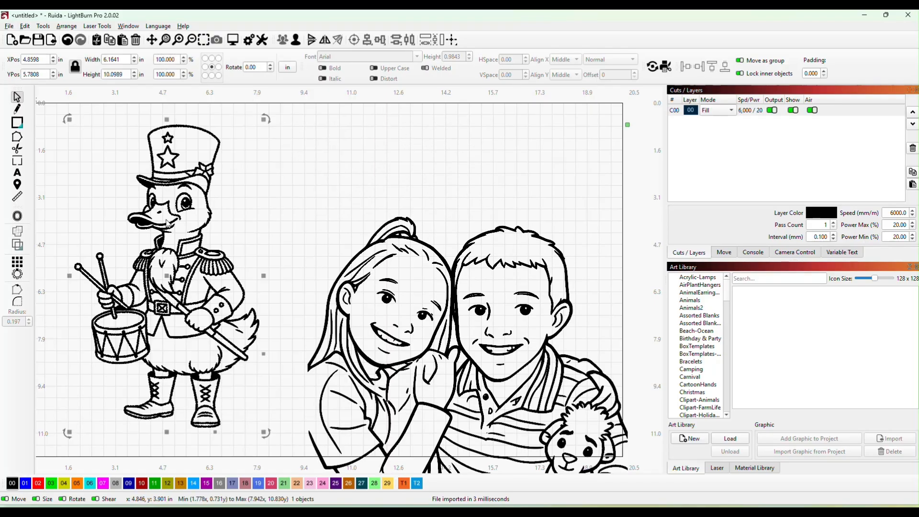
{"action": "key", "text": "Delete"}
{"action": "left_click_drag", "start_coordinate": [535, 358], "coordinate": [399, 257]}
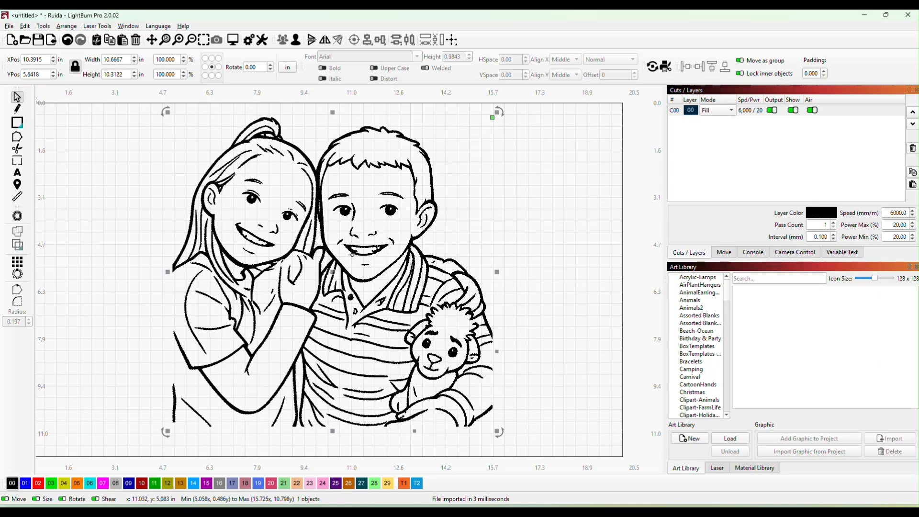
{"action": "left_click_drag", "start_coordinate": [334, 276], "coordinate": [375, 277]}
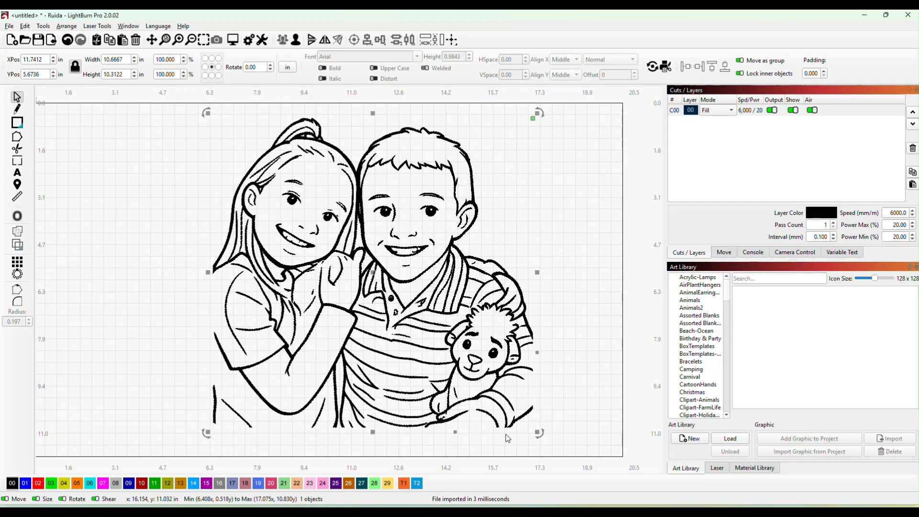
- Shrink the children's portrait to about 4.93 by 4.76 in and reposition it in the upper middle of the workspace
{"action": "left_click_drag", "start_coordinate": [536, 429], "coordinate": [366, 266]}
{"action": "left_click_drag", "start_coordinate": [286, 189], "coordinate": [423, 213]}
{"action": "left_click", "coordinate": [292, 279]}
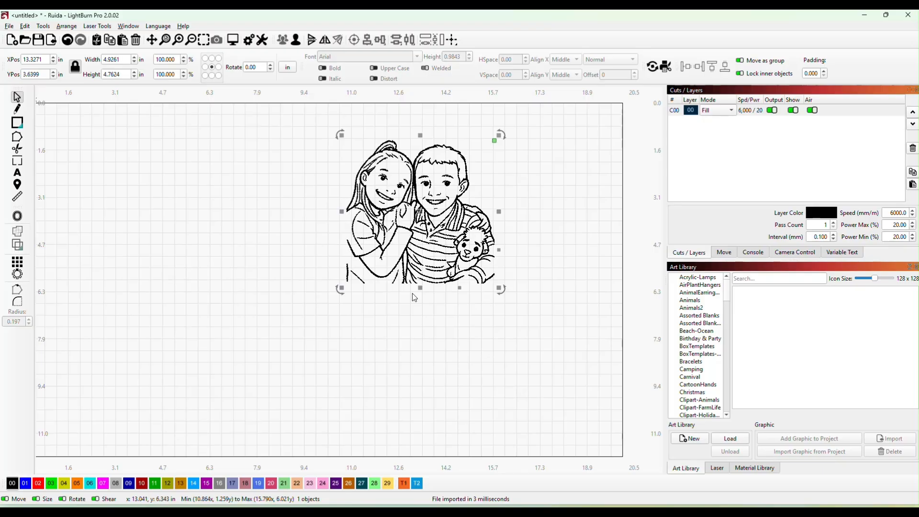
{"action": "mouse_move", "coordinate": [421, 213]}
{"action": "left_mouse_down"}
{"action": "mouse_move", "coordinate": [384, 207]}
{"action": "mouse_move", "coordinate": [412, 209]}
{"action": "left_mouse_up"}
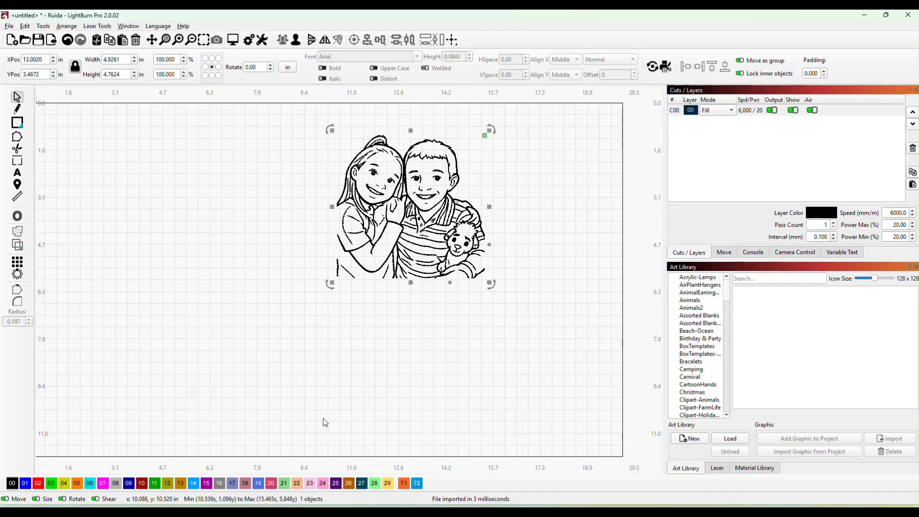
- Draw a square about 5.4 in wide beside the portrait and assign it to red layer 02
{"action": "left_click", "coordinate": [18, 122]}
{"action": "left_click_drag", "start_coordinate": [68, 135], "coordinate": [213, 301]}
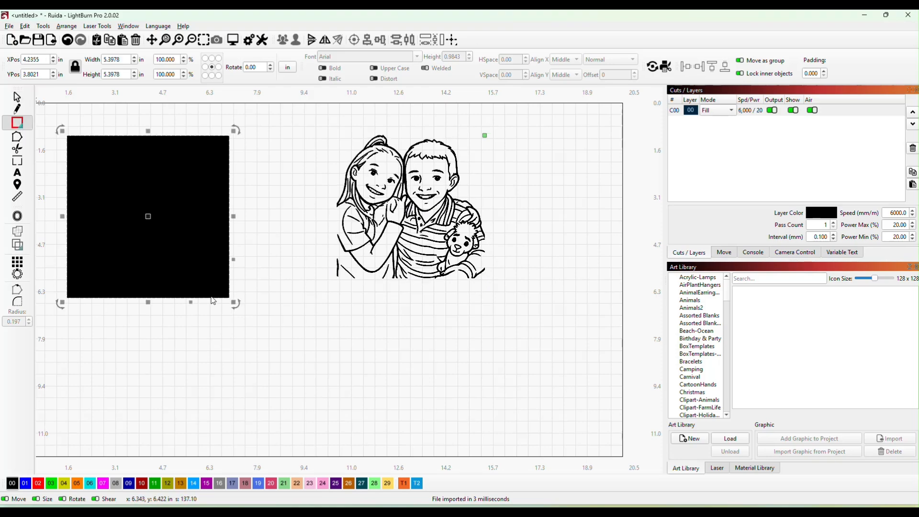
{"action": "left_click", "coordinate": [41, 485]}
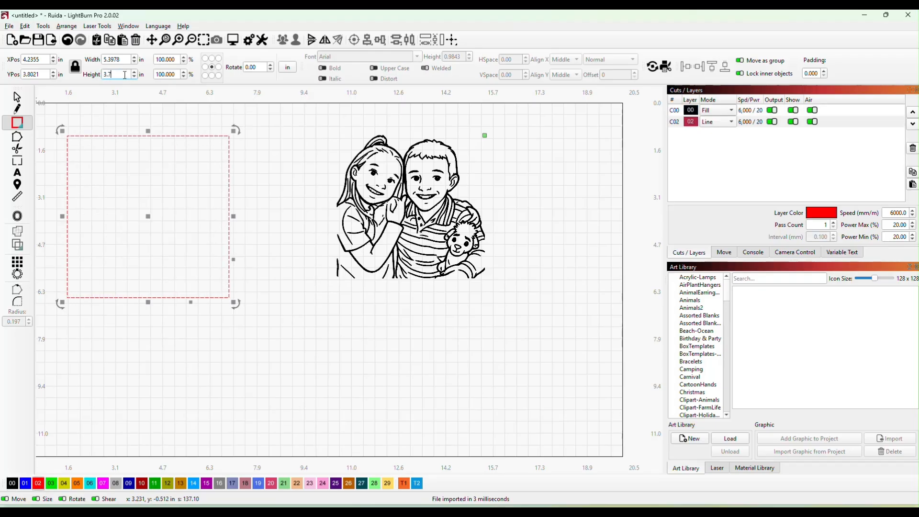
- Set the red square's width and height to 3.75 in and round its corners with a 0.197 in radius
{"action": "left_click", "coordinate": [125, 75]}
{"action": "type", "text": "3.75"}
{"action": "key", "text": "Return"}
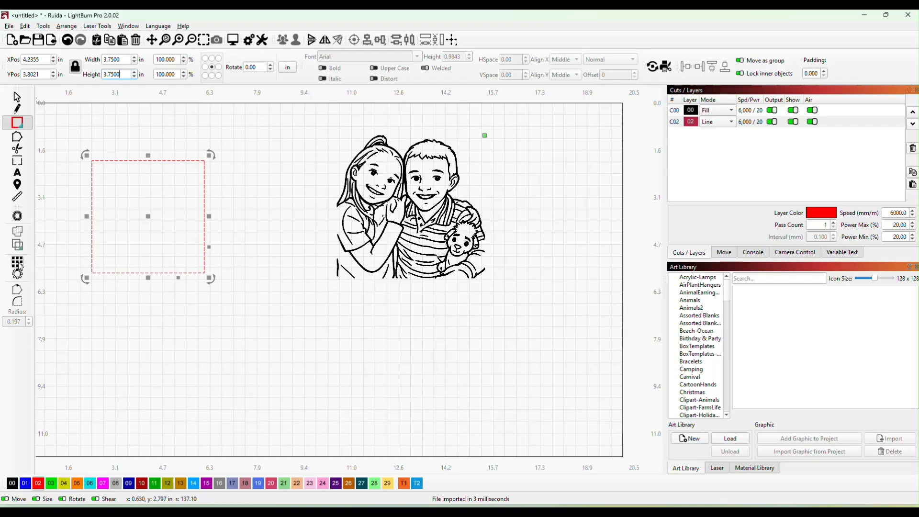
{"action": "left_click", "coordinate": [87, 209]}
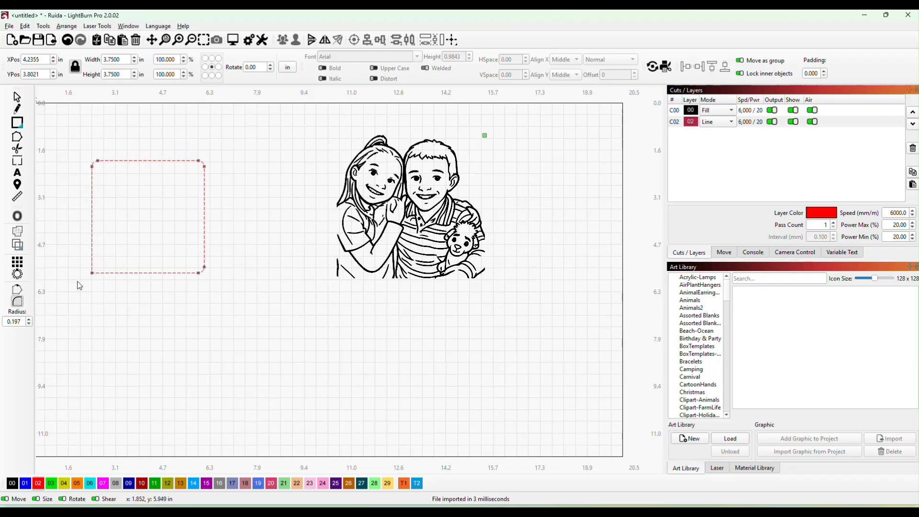
- Select the rounded red square and move it on top of the children's portrait
{"action": "left_click", "coordinate": [16, 97]}
{"action": "left_click", "coordinate": [143, 203]}
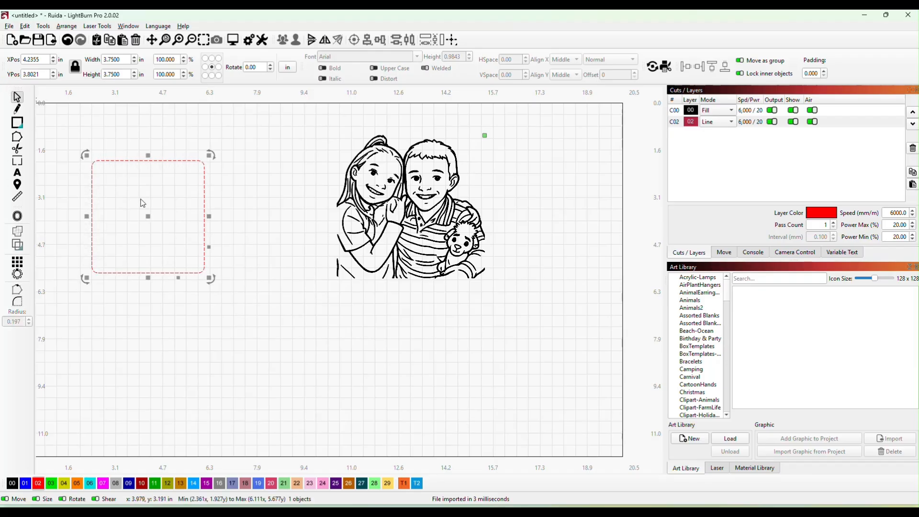
{"action": "left_click_drag", "start_coordinate": [149, 217], "coordinate": [201, 240]}
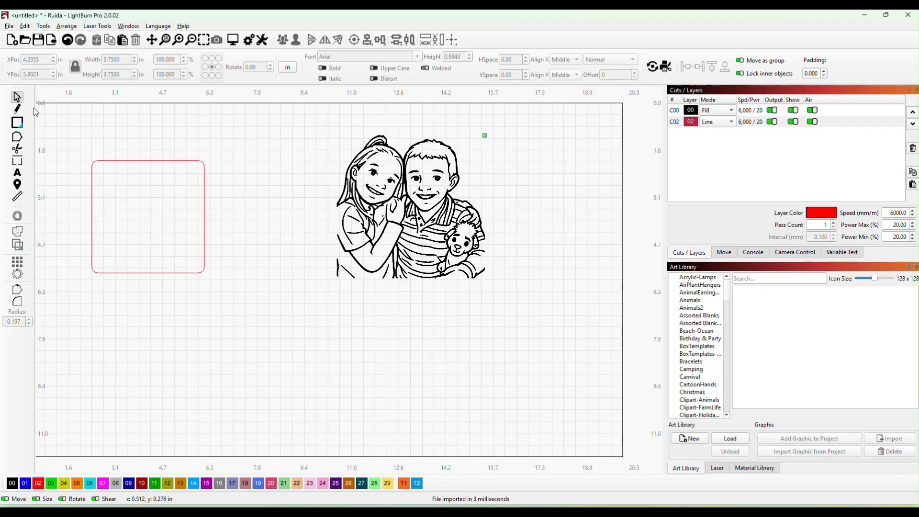
{"action": "left_click_drag", "start_coordinate": [136, 162], "coordinate": [395, 150]}
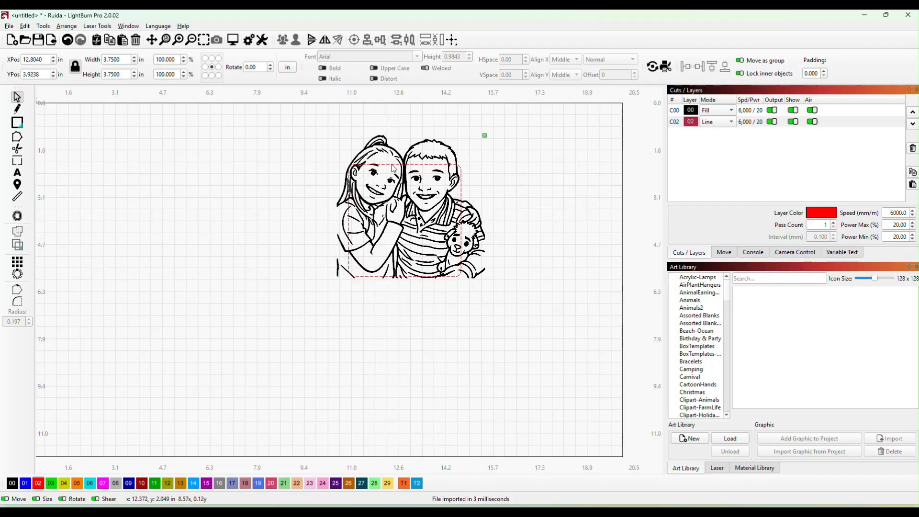
- Scale the portrait down to about 3.90 by 3.77 in and position it so it just overlaps the rounded square's edges
{"action": "left_click", "coordinate": [482, 237]}
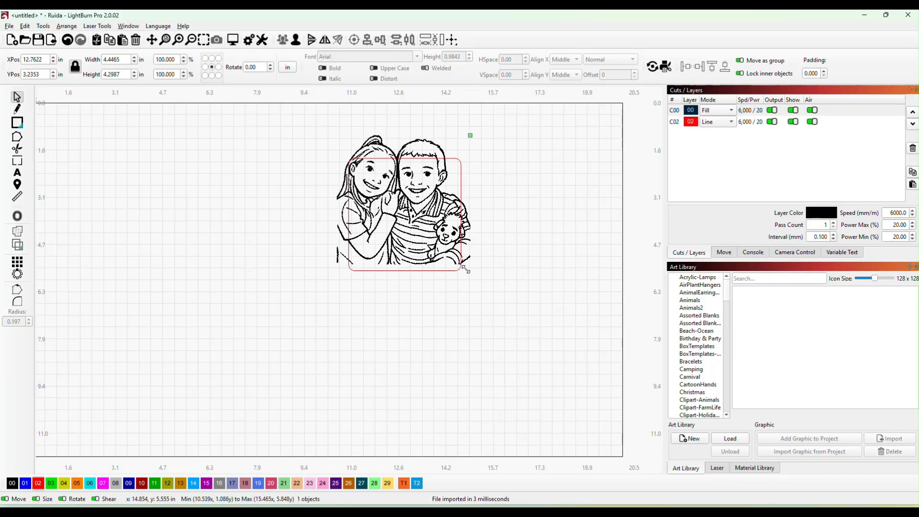
{"action": "left_click_drag", "start_coordinate": [405, 235], "coordinate": [410, 240]}
{"action": "left_click_drag", "start_coordinate": [475, 276], "coordinate": [463, 269]}
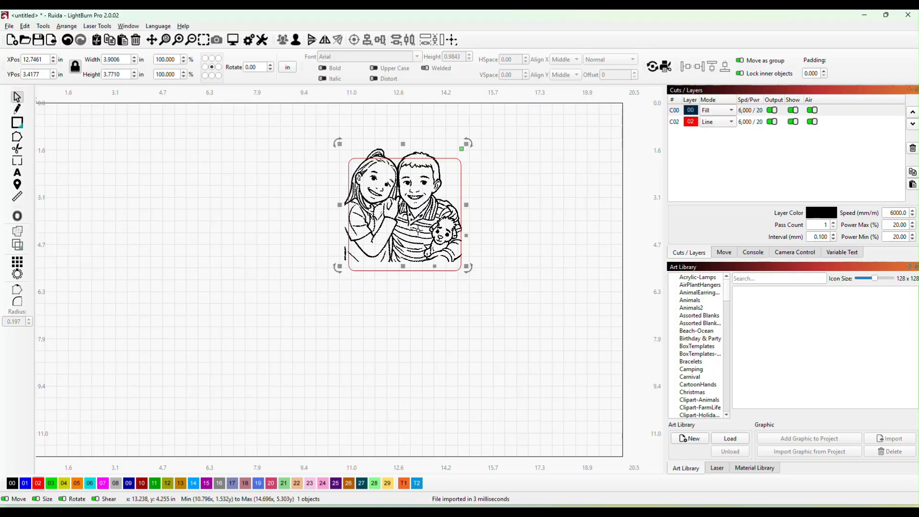
{"action": "left_click_drag", "start_coordinate": [418, 232], "coordinate": [421, 244]}
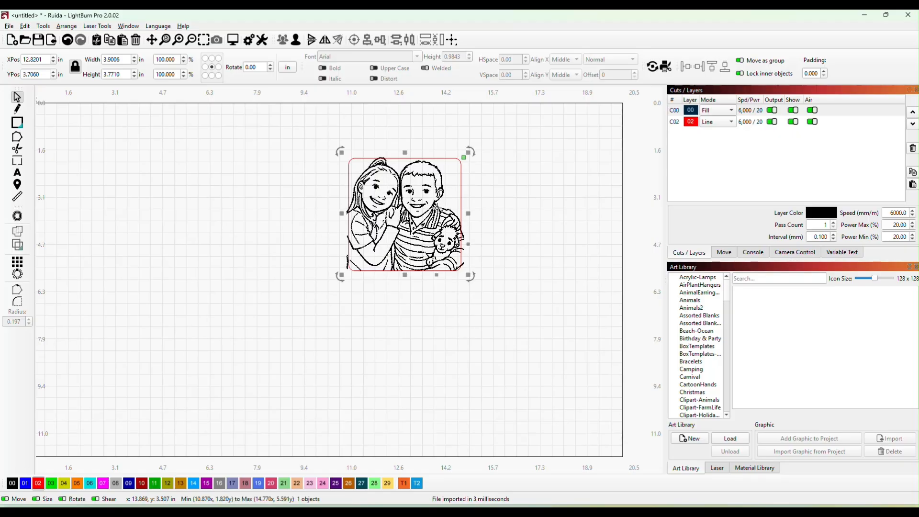
- Trim the portrait to the rounded square with a Boolean intersection, keeping the red outline around it
{"action": "left_click", "coordinate": [460, 168]}
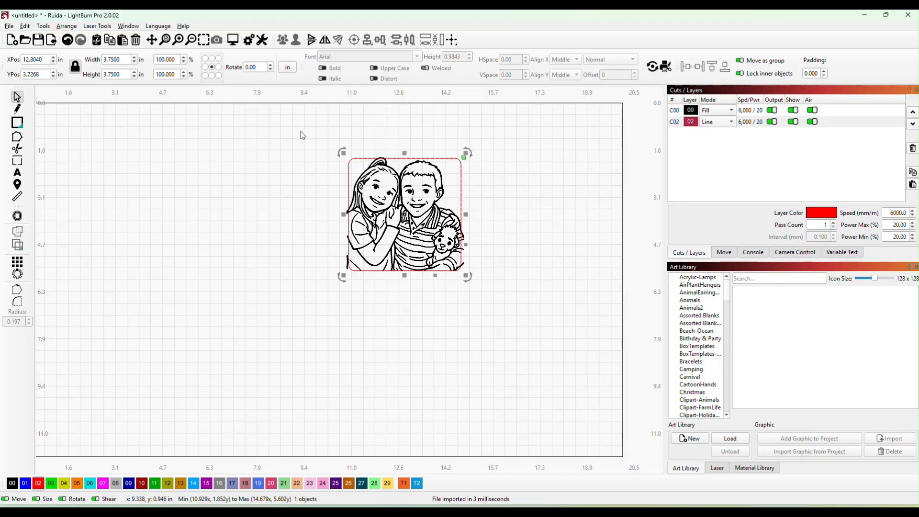
{"action": "left_click", "coordinate": [386, 198], "text": "shift"}
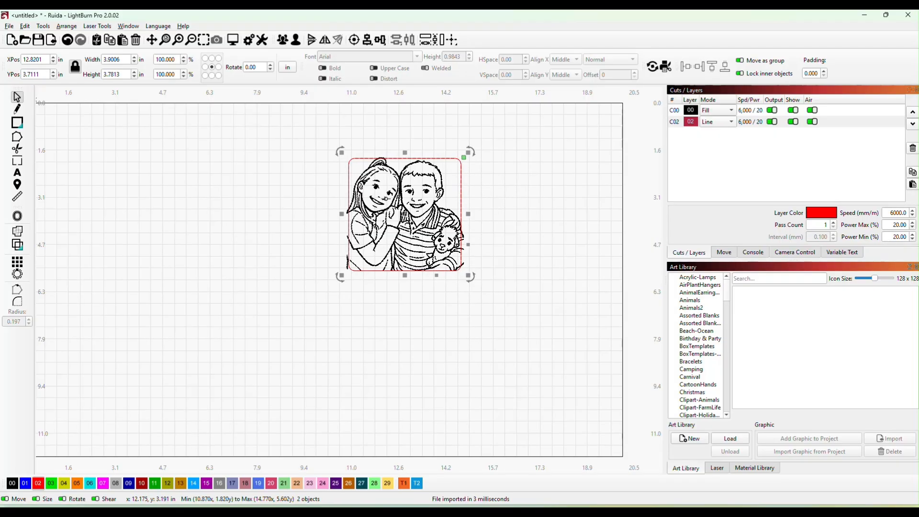
{"action": "key", "text": "ctrl+b"}
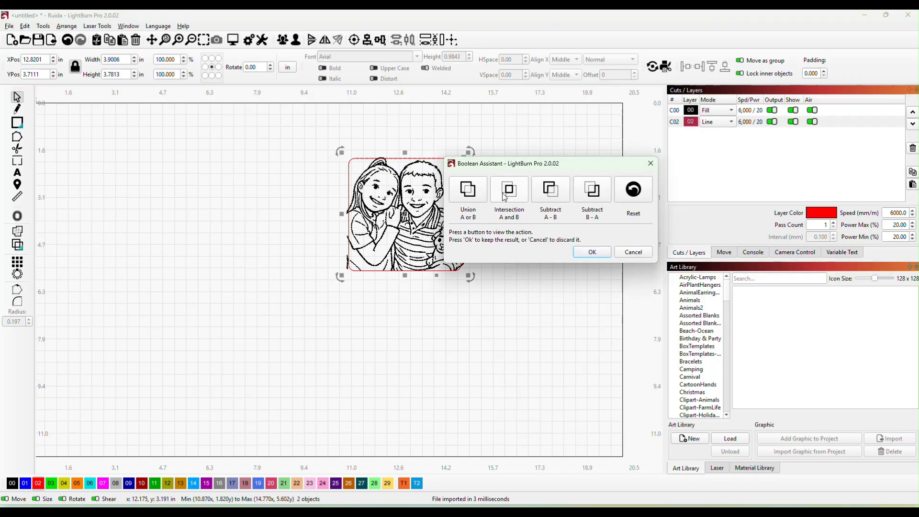
{"action": "left_click", "coordinate": [506, 197]}
{"action": "left_click", "coordinate": [628, 255]}
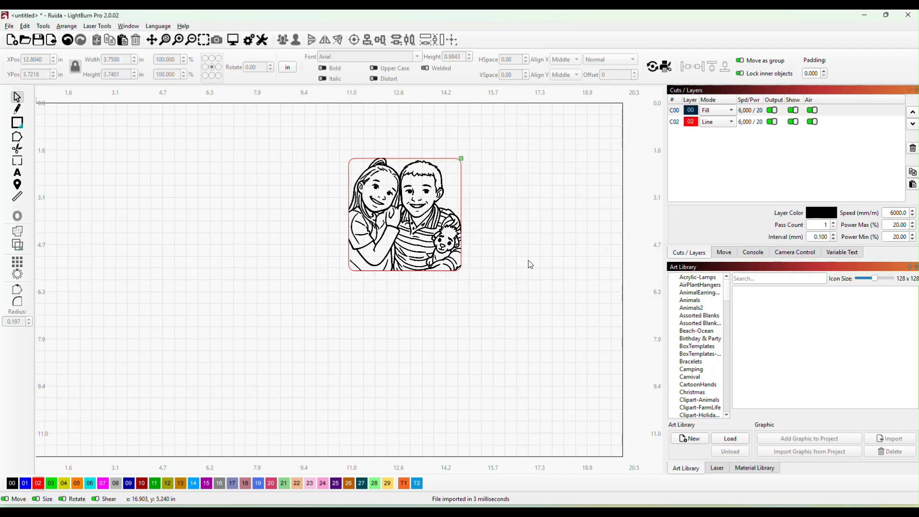
- Select the trimmed portrait together with its rounded outline and enlarge both to about 4.33 in square
{"action": "left_click_drag", "start_coordinate": [309, 138], "coordinate": [577, 398]}
{"action": "scroll", "coordinate": [515, 311], "scroll_direction": "up", "scroll_amount": 3}
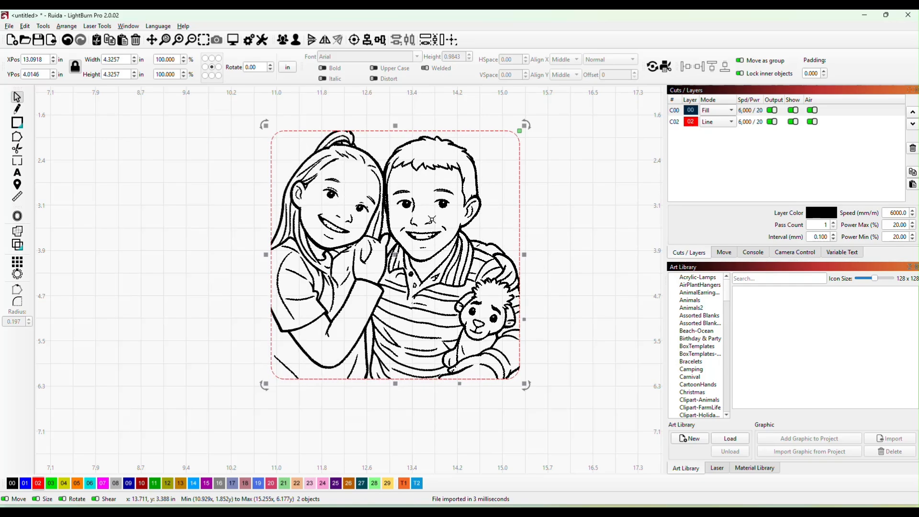
- Switch to the Artistly tab in the browser and look through the coloring pages among the personal designs
{"action": "left_click", "coordinate": [865, 17]}
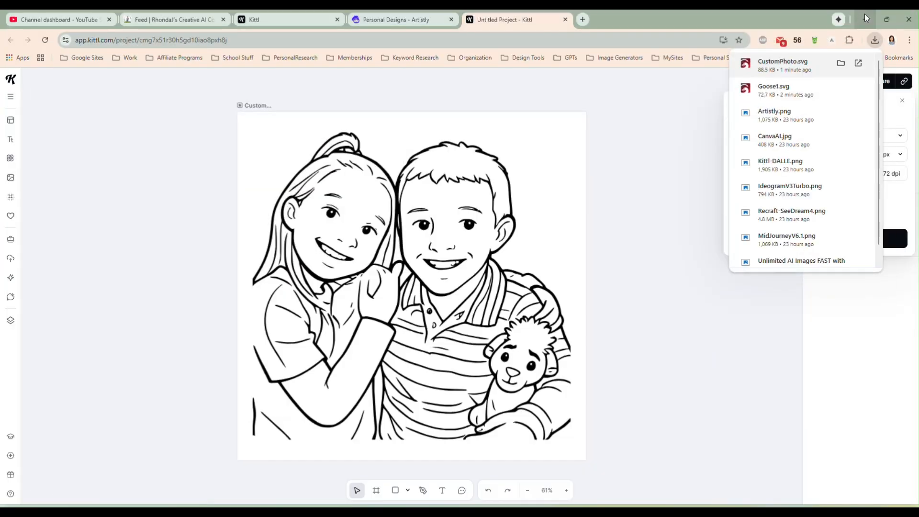
{"action": "left_click", "coordinate": [645, 174]}
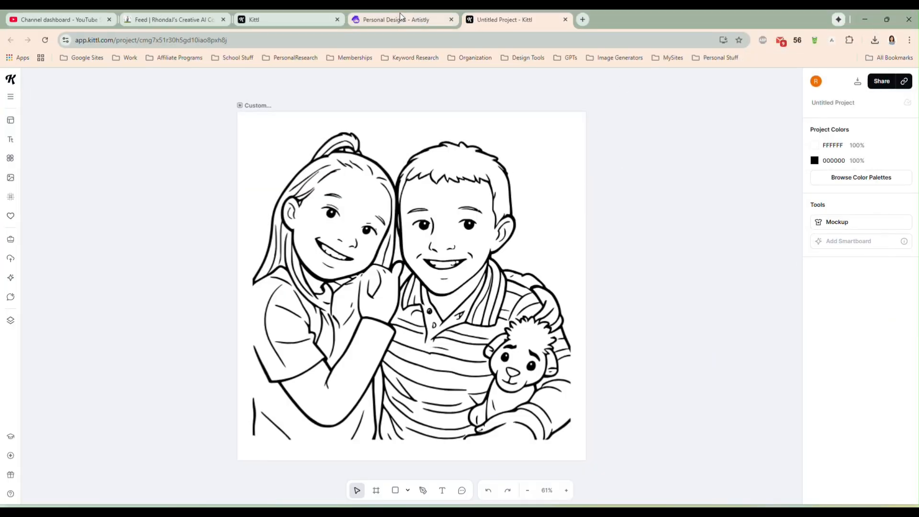
{"action": "left_click", "coordinate": [400, 14]}
{"action": "left_click", "coordinate": [724, 91]}
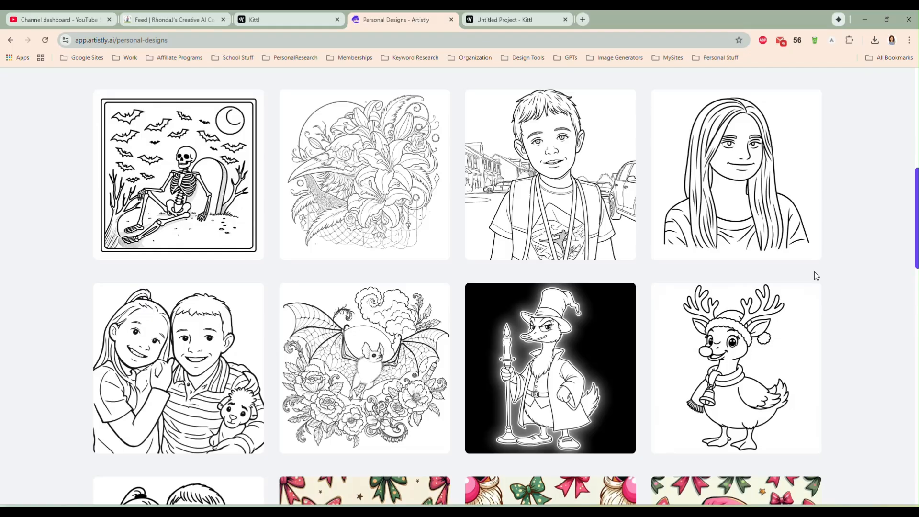
{"action": "scroll", "coordinate": [841, 293], "scroll_direction": "up", "scroll_amount": 4}
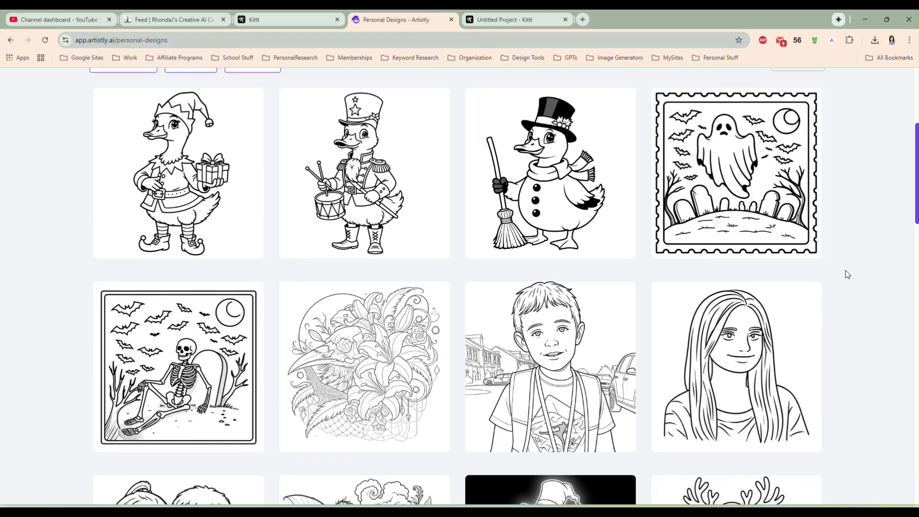
{"action": "scroll", "coordinate": [845, 271], "scroll_direction": "up", "scroll_amount": 4}
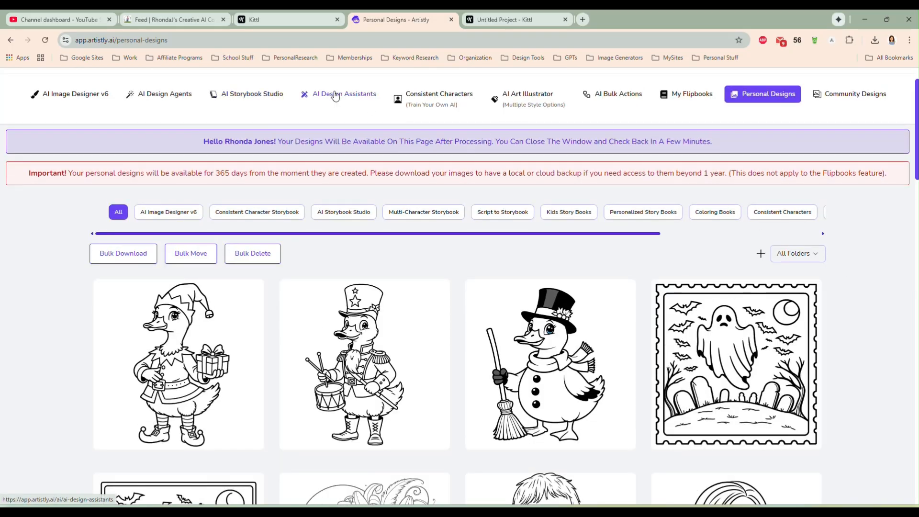
- Open the Photo to Coloring Page design assistant and bring up the media library to choose a source image
{"action": "left_click", "coordinate": [335, 94]}
{"action": "left_click", "coordinate": [823, 263]}
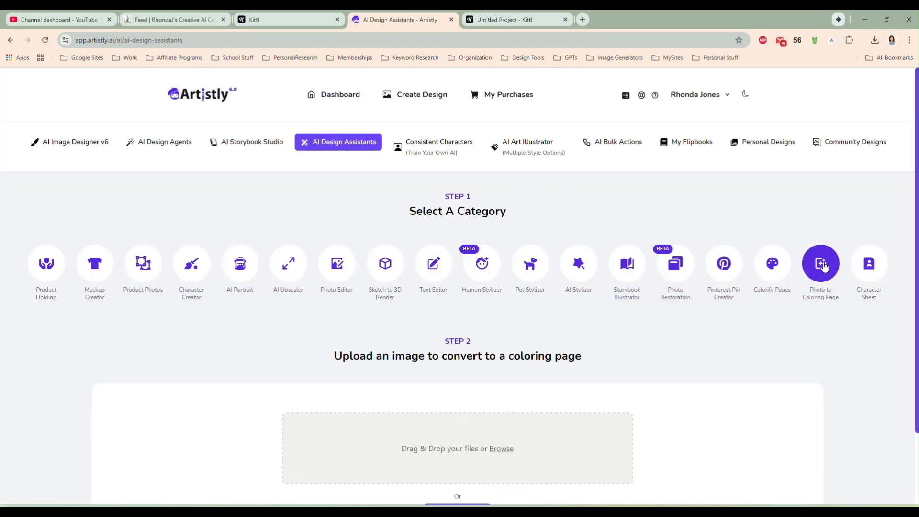
{"action": "scroll", "coordinate": [681, 316], "scroll_direction": "down", "scroll_amount": 2}
{"action": "left_click", "coordinate": [443, 434]}
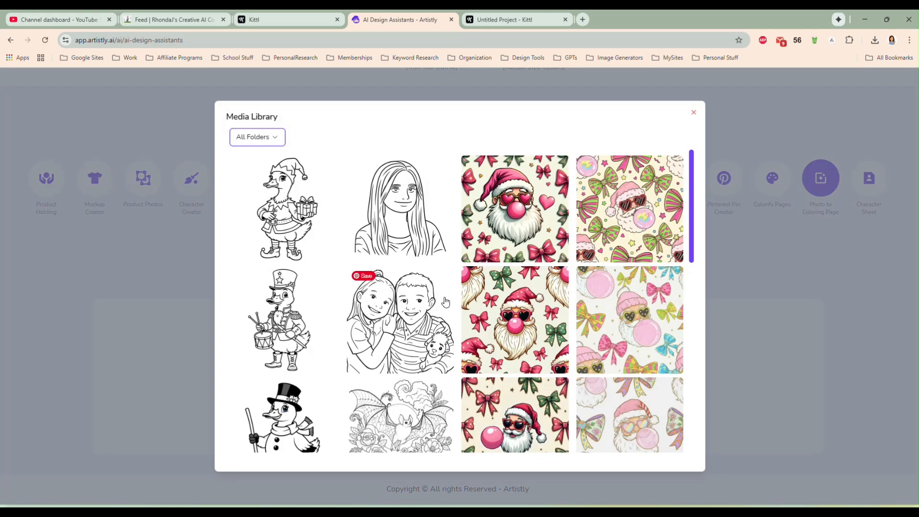
- Find the gingerbread castle with red towers in the media library, select it, and generate a coloring page from it
{"action": "scroll", "coordinate": [510, 261], "scroll_direction": "down", "scroll_amount": 3}
{"action": "scroll", "coordinate": [510, 261], "scroll_direction": "down", "scroll_amount": 5}
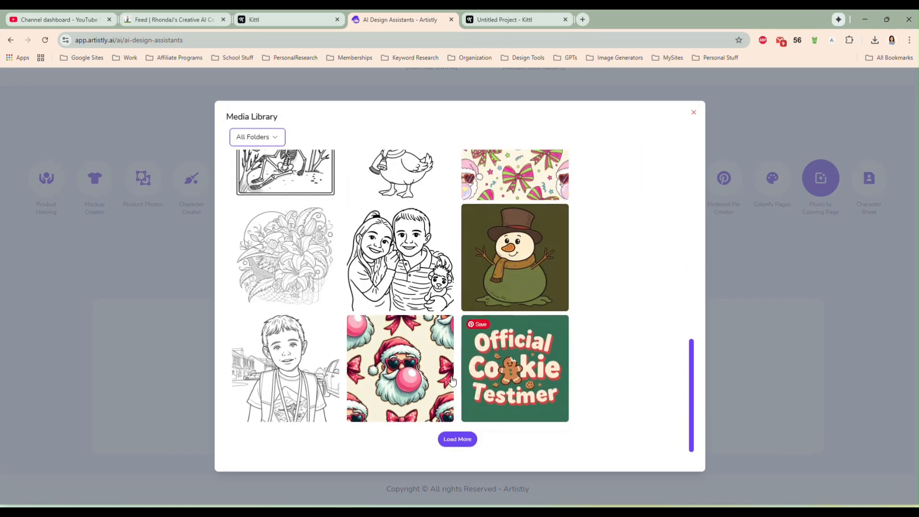
{"action": "left_click", "coordinate": [456, 440]}
{"action": "scroll", "coordinate": [485, 325], "scroll_direction": "down", "scroll_amount": 5}
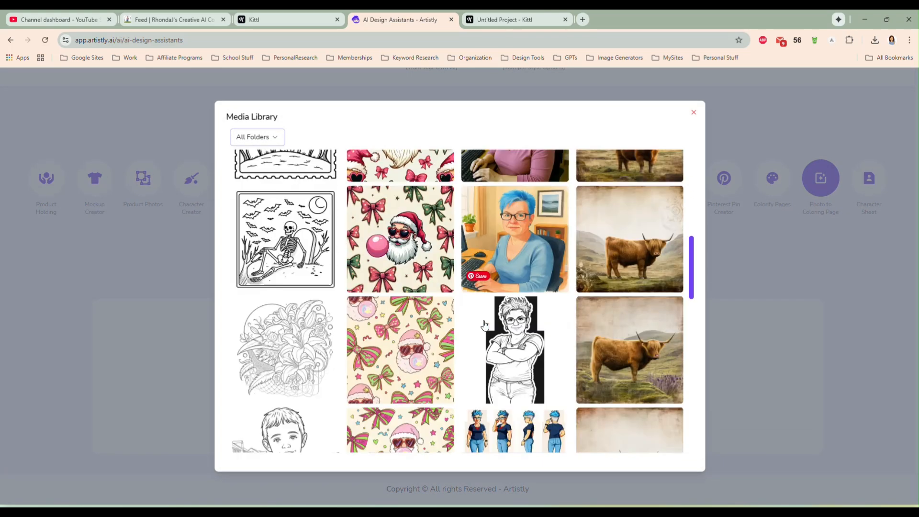
{"action": "scroll", "coordinate": [485, 325], "scroll_direction": "down", "scroll_amount": 10}
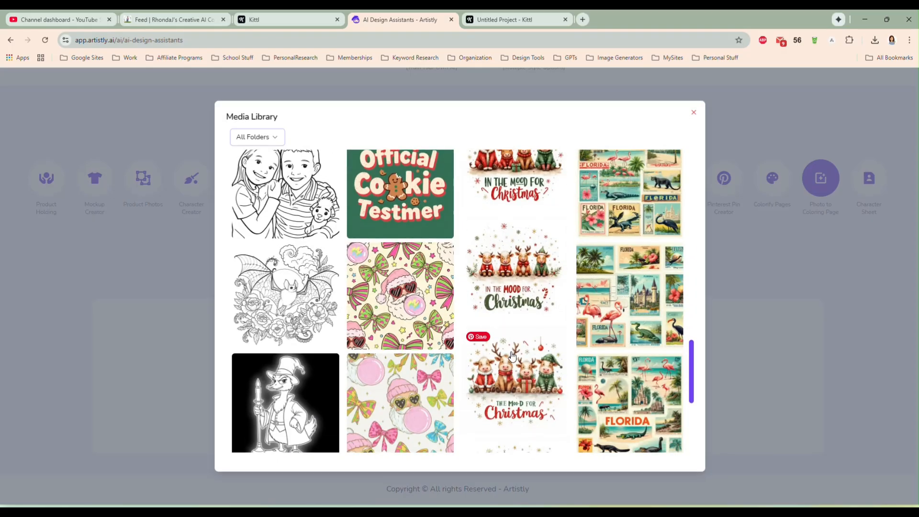
{"action": "scroll", "coordinate": [511, 354], "scroll_direction": "down", "scroll_amount": 3}
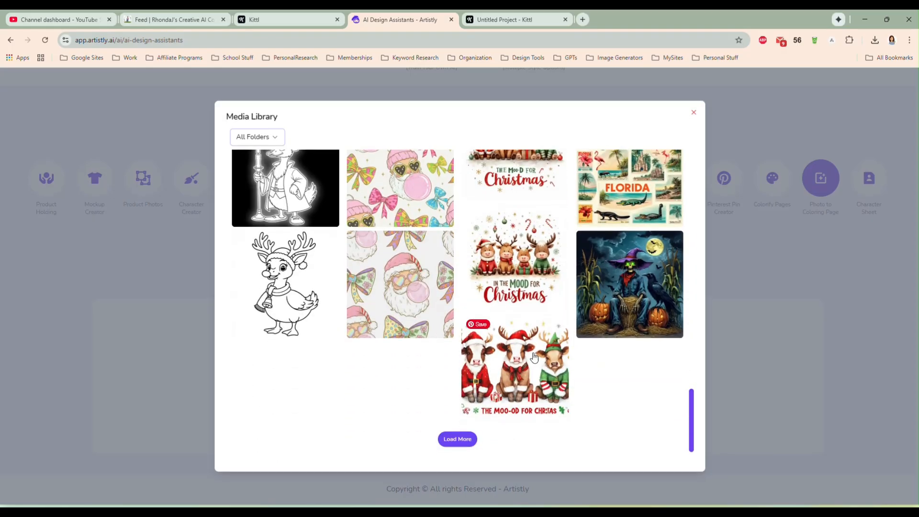
{"action": "left_click", "coordinate": [457, 441]}
{"action": "scroll", "coordinate": [474, 361], "scroll_direction": "down", "scroll_amount": 10}
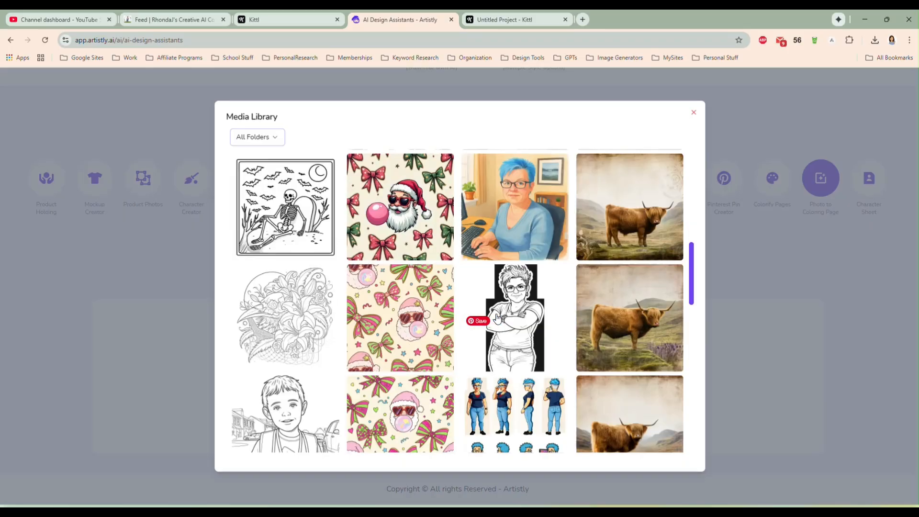
{"action": "scroll", "coordinate": [513, 323], "scroll_direction": "down", "scroll_amount": 10}
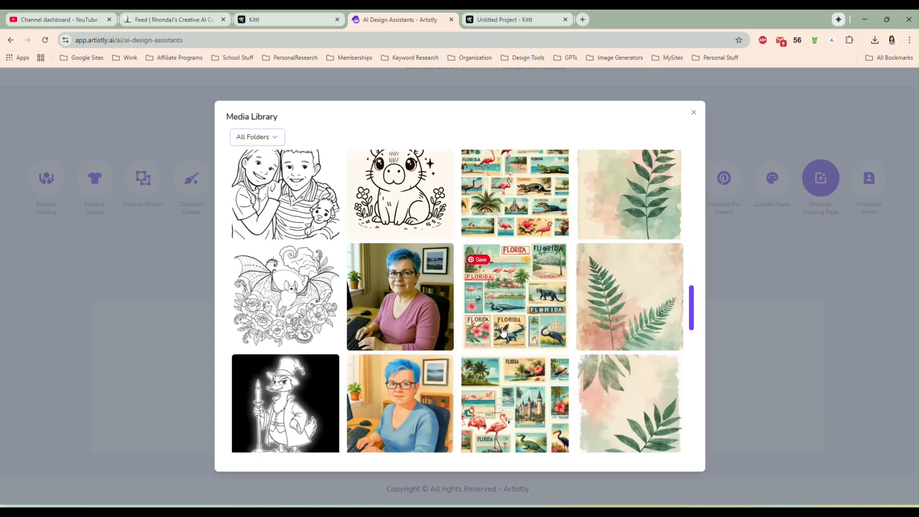
{"action": "scroll", "coordinate": [513, 334], "scroll_direction": "down", "scroll_amount": 10}
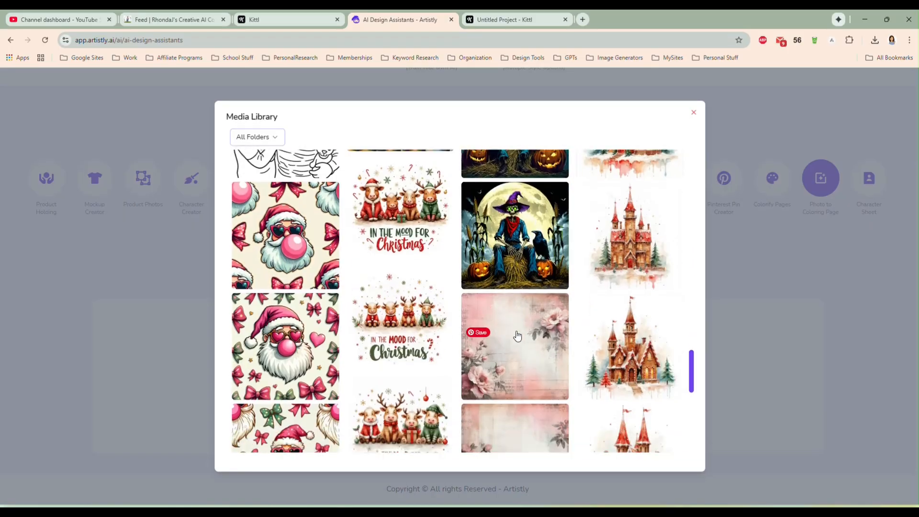
{"action": "scroll", "coordinate": [521, 334], "scroll_direction": "up", "scroll_amount": 10}
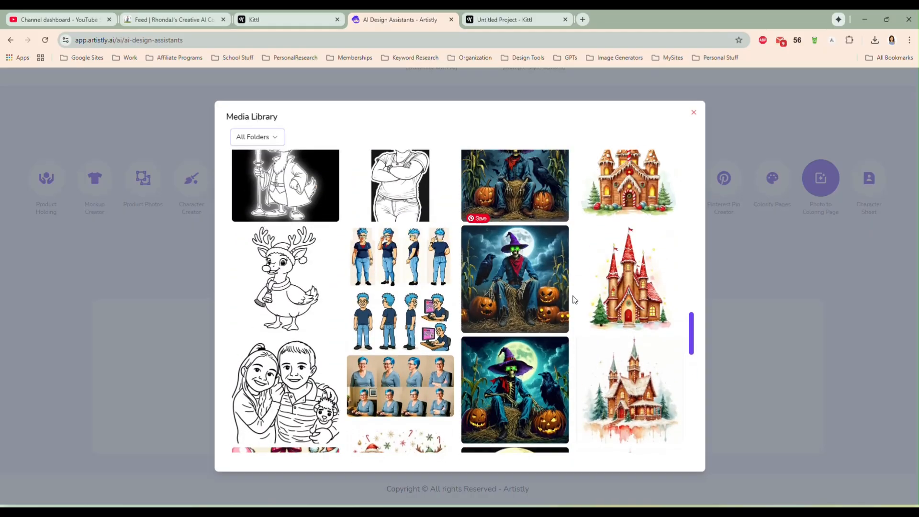
{"action": "left_click", "coordinate": [631, 300]}
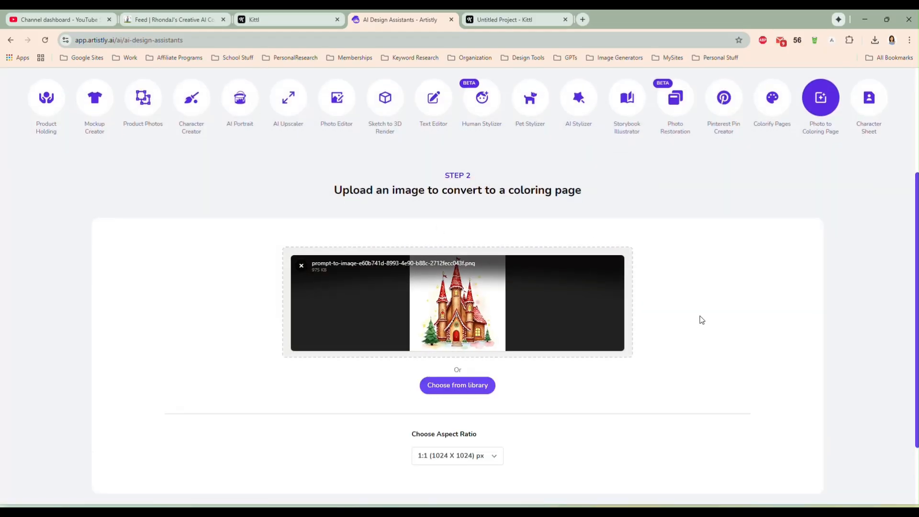
{"action": "scroll", "coordinate": [669, 378], "scroll_direction": "down", "scroll_amount": 2}
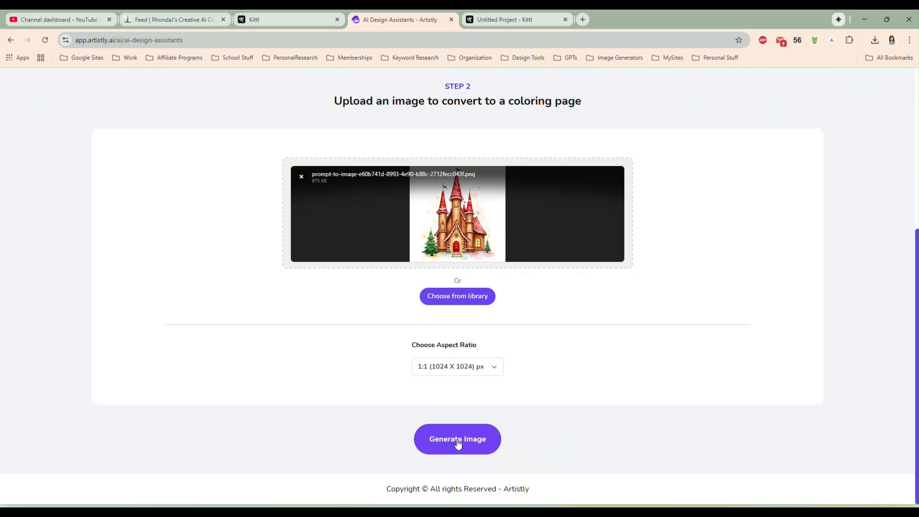
{"action": "left_click", "coordinate": [459, 439]}
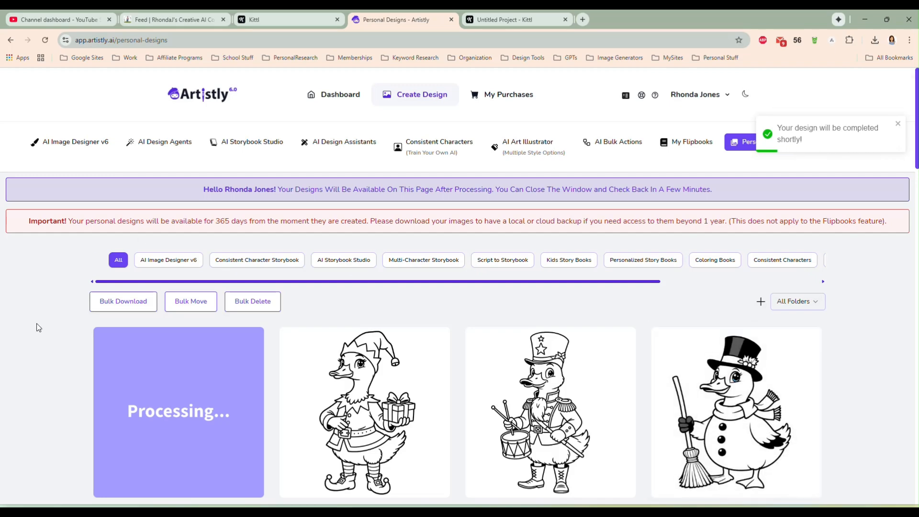
- Open the details of the newly generated castle coloring page among the personal designs, examine its line work, and close them
{"action": "scroll", "coordinate": [42, 327], "scroll_direction": "down", "scroll_amount": 1}
{"action": "scroll", "coordinate": [43, 326], "scroll_direction": "down", "scroll_amount": 1}
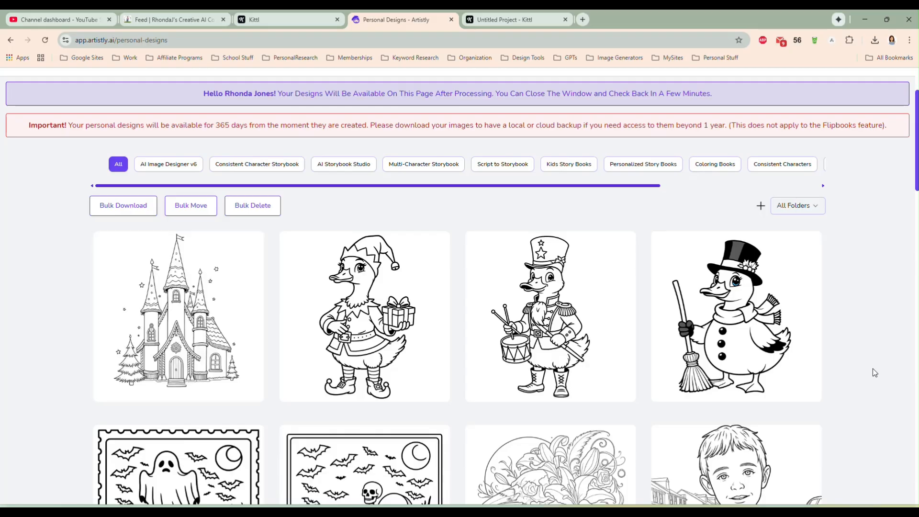
{"action": "mouse_move", "coordinate": [164, 381]}
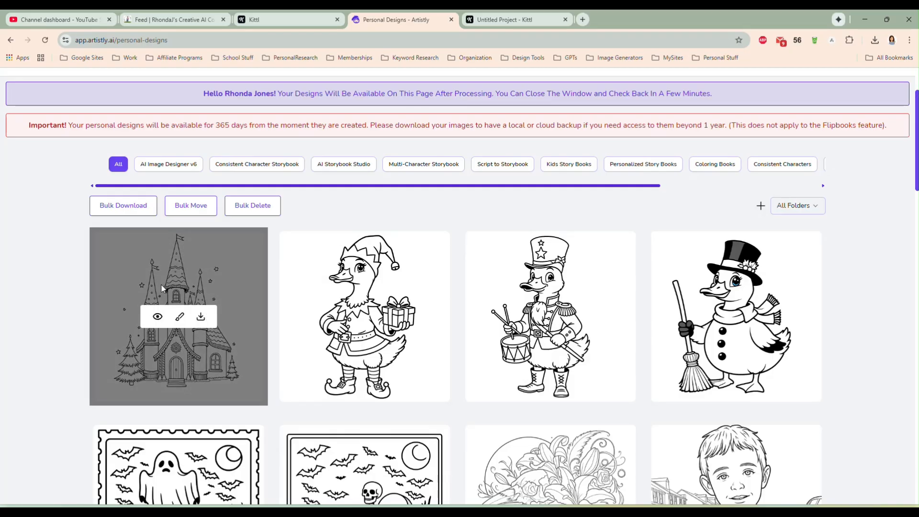
{"action": "left_click", "coordinate": [158, 316]}
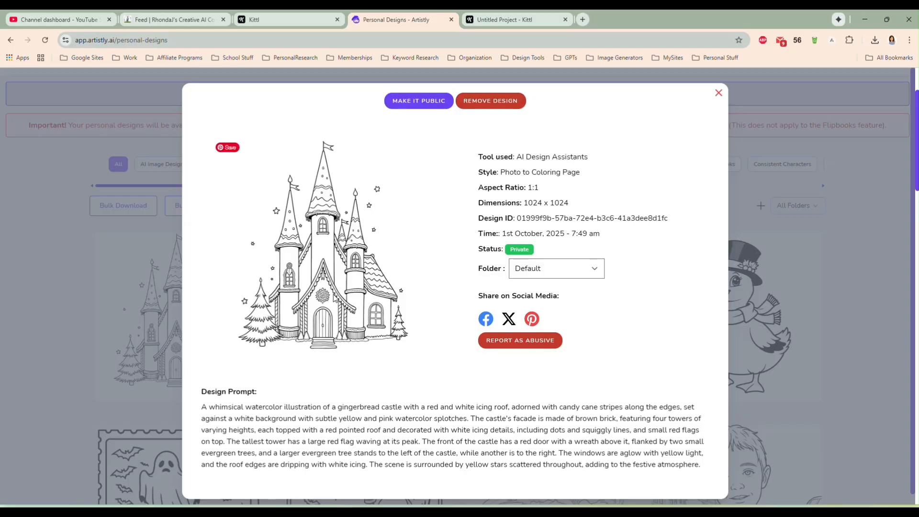
{"action": "left_click", "coordinate": [719, 92]}
- Return to the AI design assistants, choose Photo to Coloring Page, and bring up the media library for a source image
{"action": "scroll", "coordinate": [564, 221], "scroll_direction": "up", "scroll_amount": 2}
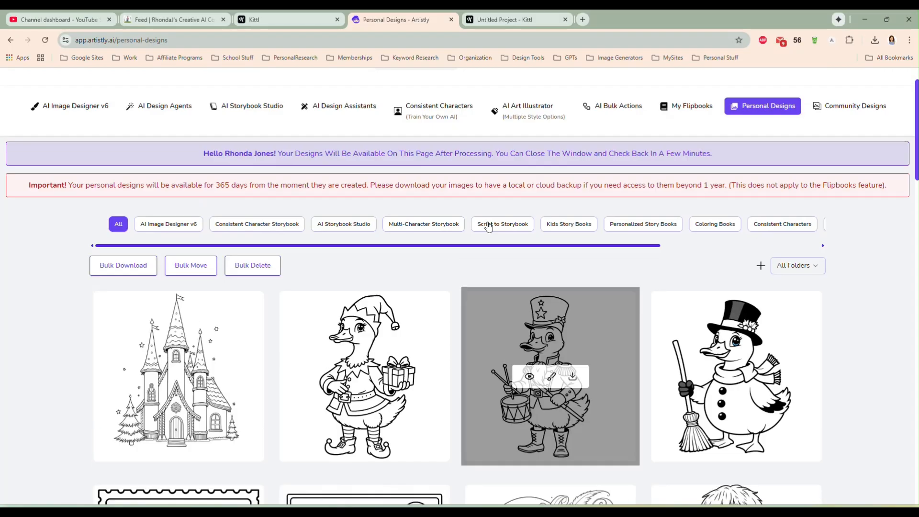
{"action": "left_click", "coordinate": [319, 143]}
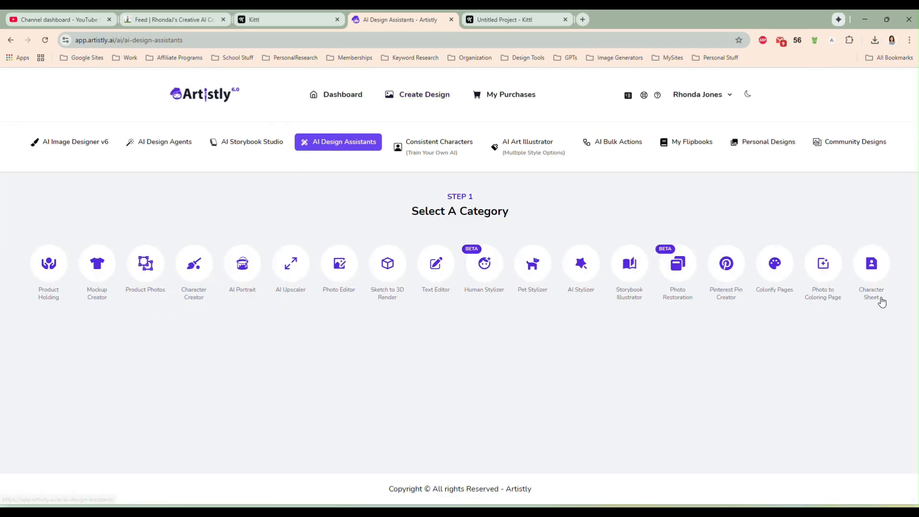
{"action": "left_click", "coordinate": [822, 261]}
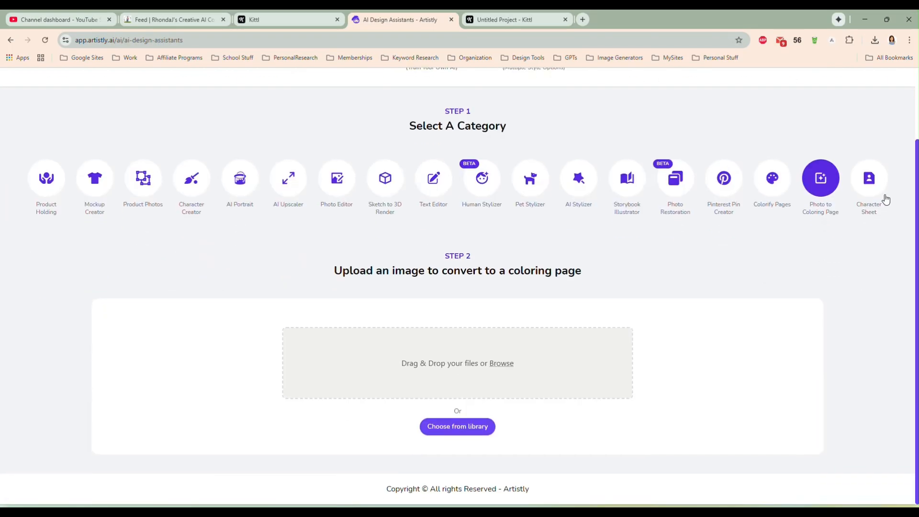
{"action": "left_click", "coordinate": [475, 430]}
- Look through the media library, loading additional batches of older designs, for another image to convert to a coloring page
{"action": "scroll", "coordinate": [509, 356], "scroll_direction": "down", "scroll_amount": 10}
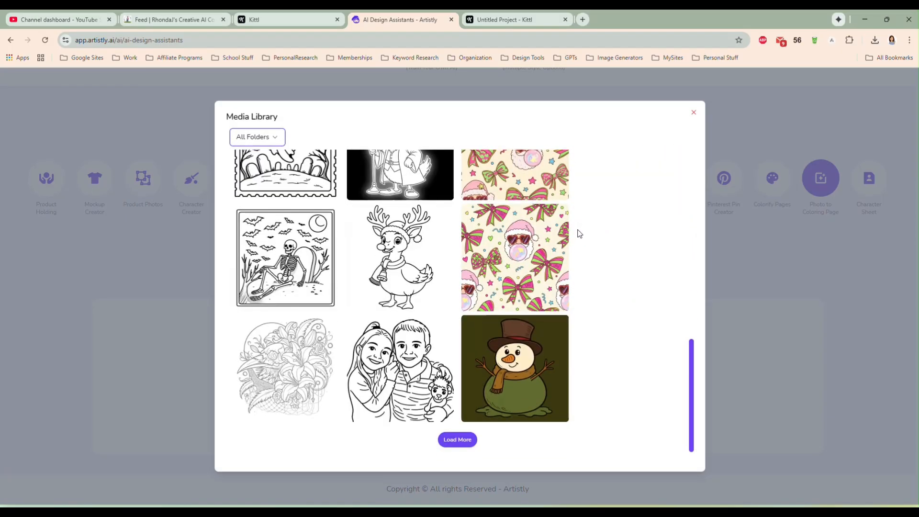
{"action": "left_click", "coordinate": [458, 438]}
{"action": "scroll", "coordinate": [493, 335], "scroll_direction": "down", "scroll_amount": 5}
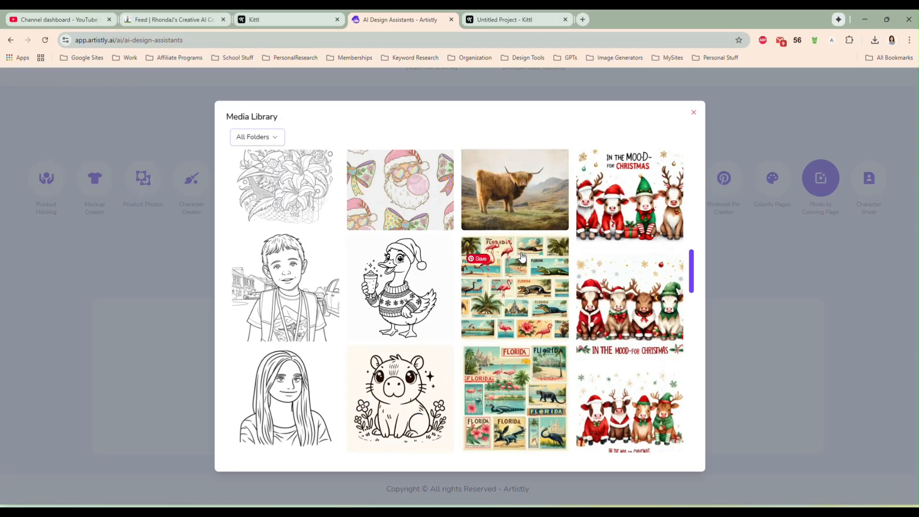
{"action": "scroll", "coordinate": [522, 257], "scroll_direction": "down", "scroll_amount": 10}
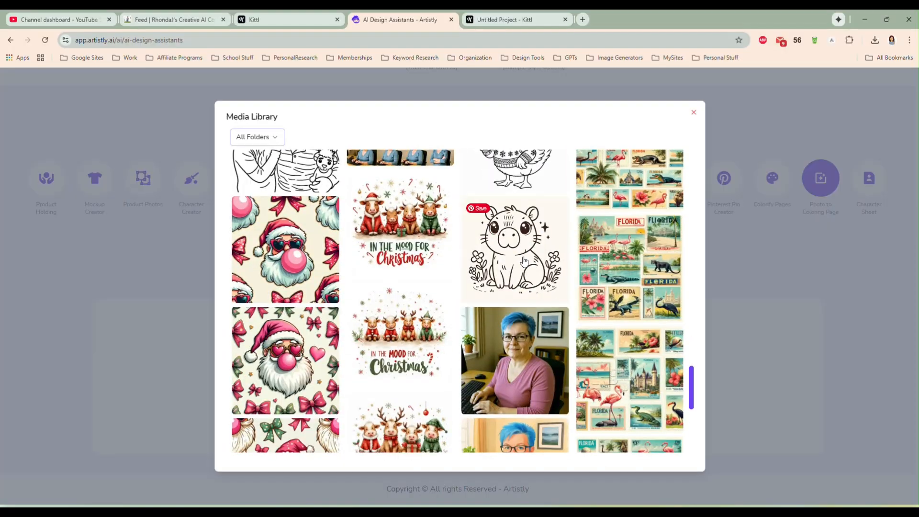
{"action": "scroll", "coordinate": [529, 282], "scroll_direction": "down", "scroll_amount": 5}
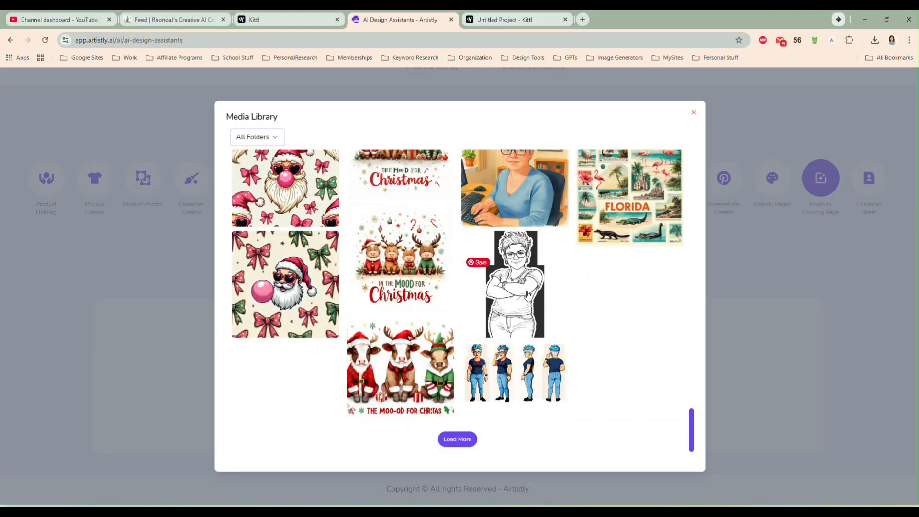
{"action": "left_click", "coordinate": [456, 438]}
{"action": "scroll", "coordinate": [513, 309], "scroll_direction": "down", "scroll_amount": 10}
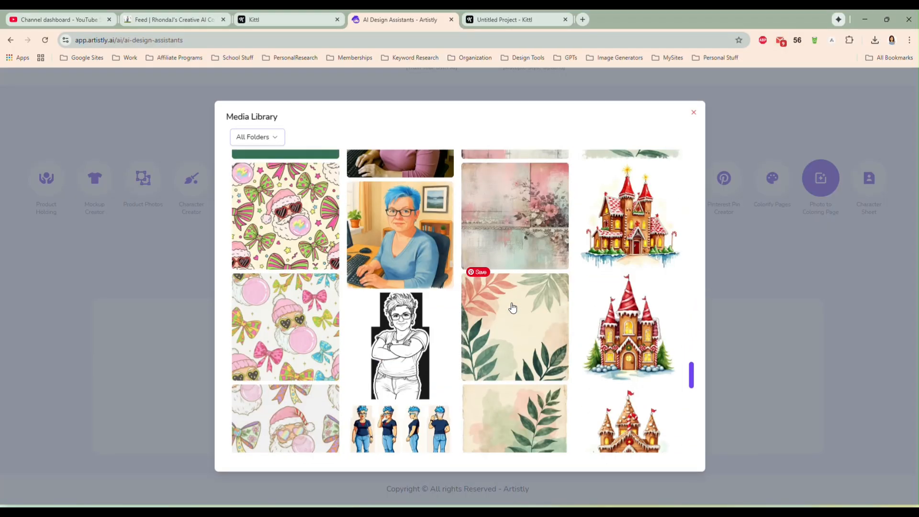
{"action": "scroll", "coordinate": [512, 307], "scroll_direction": "down", "scroll_amount": 10}
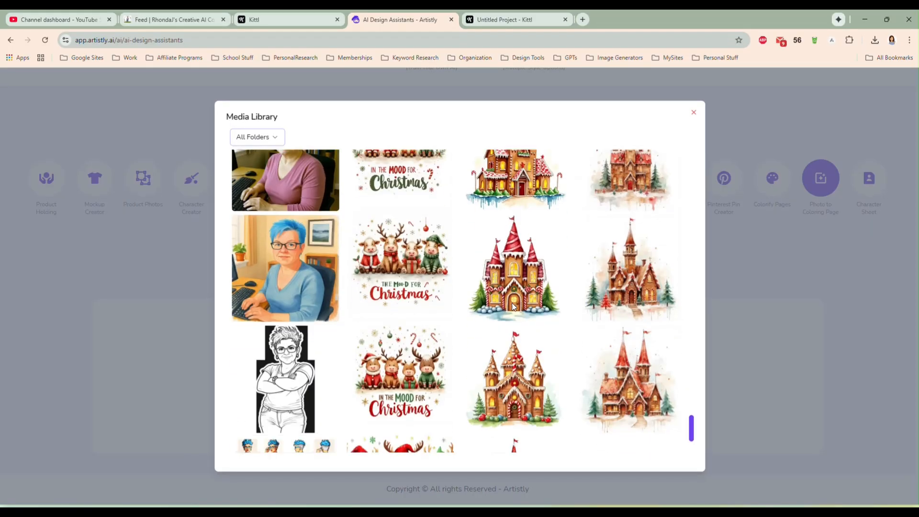
{"action": "left_click", "coordinate": [458, 439]}
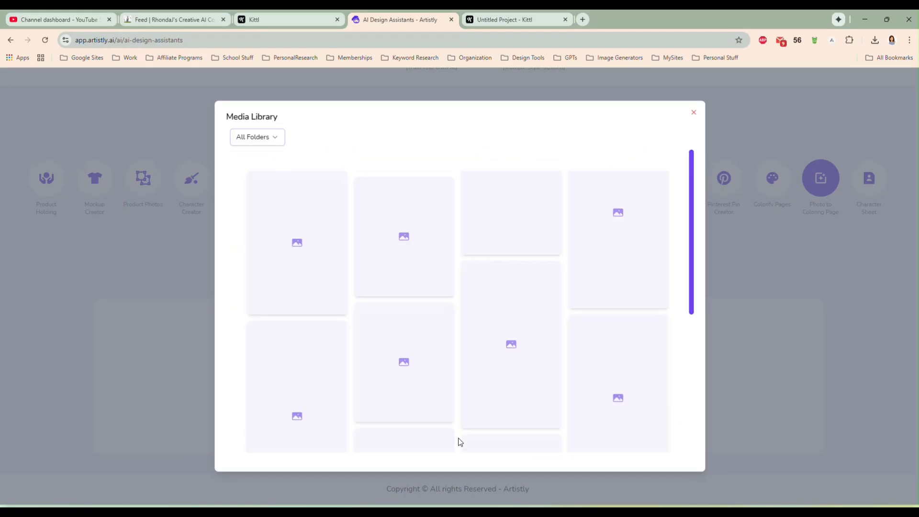
{"action": "scroll", "coordinate": [509, 314], "scroll_direction": "down", "scroll_amount": 2}
{"action": "scroll", "coordinate": [509, 313], "scroll_direction": "down", "scroll_amount": 8}
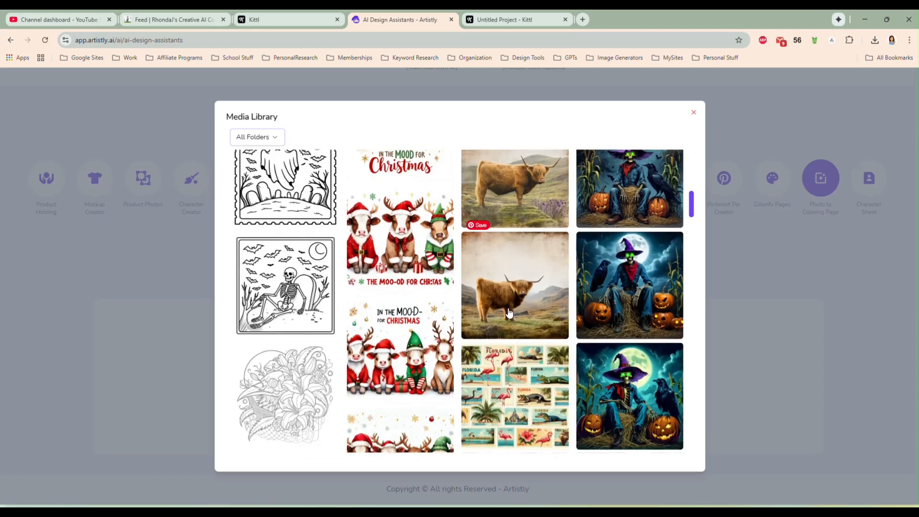
{"action": "scroll", "coordinate": [510, 313], "scroll_direction": "down", "scroll_amount": 6}
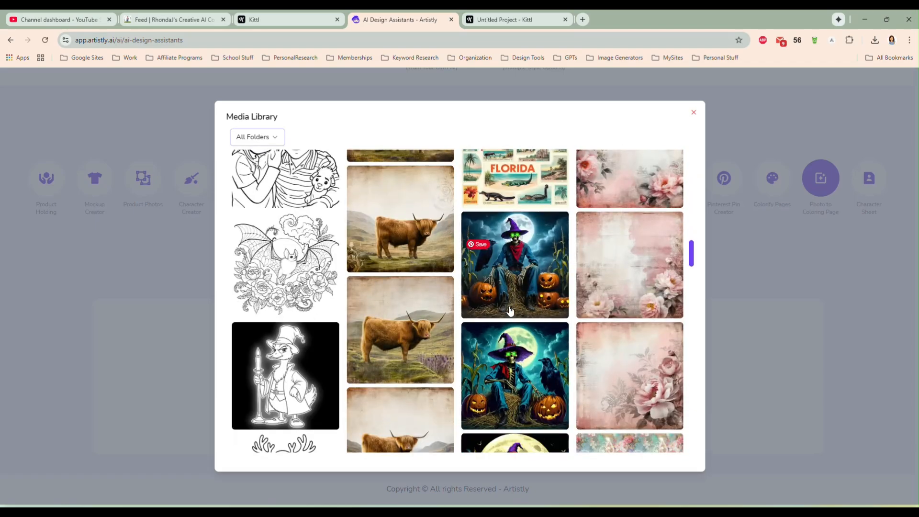
{"action": "scroll", "coordinate": [509, 311], "scroll_direction": "down", "scroll_amount": 6}
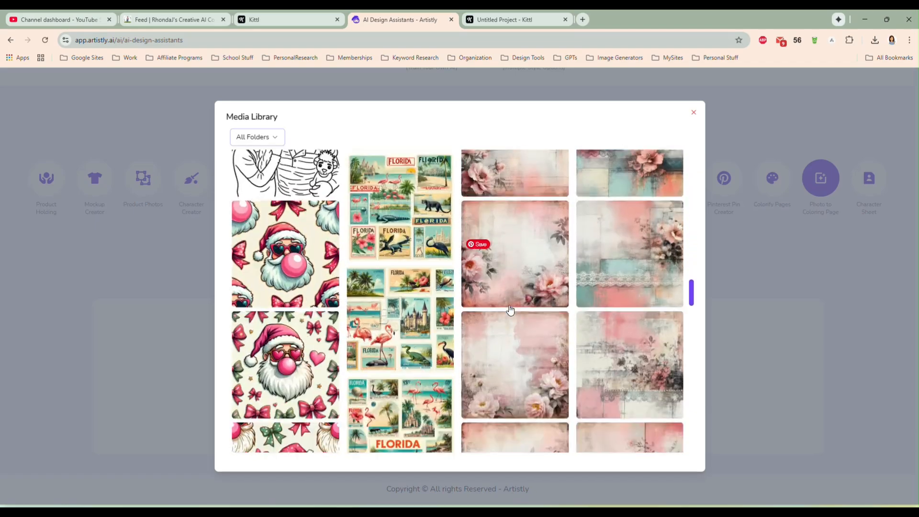
{"action": "scroll", "coordinate": [510, 310], "scroll_direction": "down", "scroll_amount": 6}
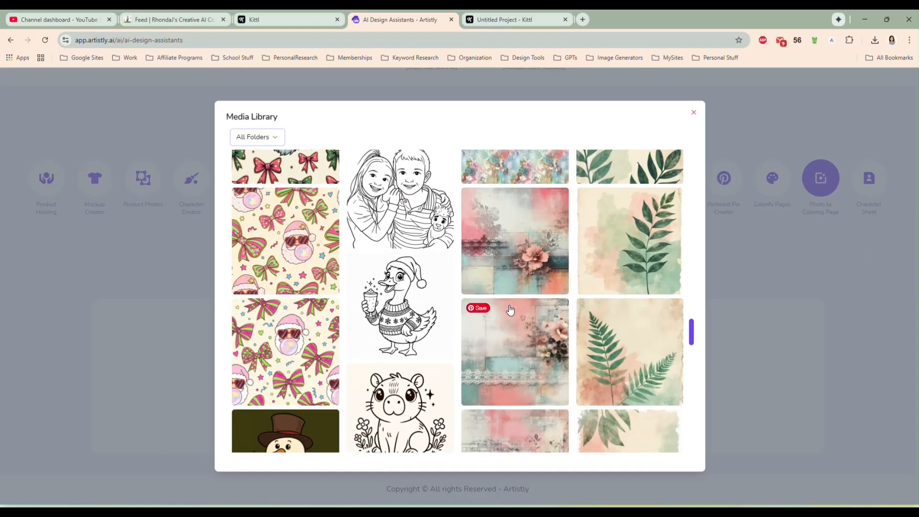
{"action": "scroll", "coordinate": [510, 310], "scroll_direction": "down", "scroll_amount": 6}
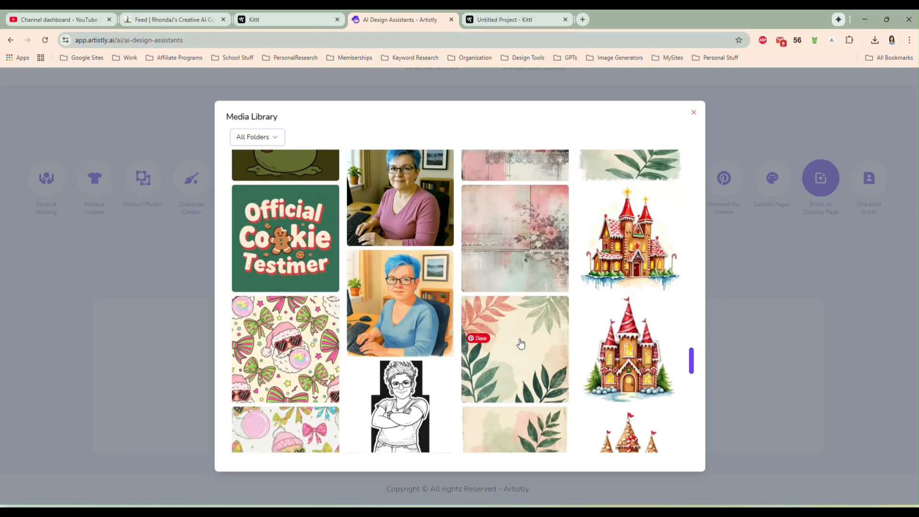
{"action": "scroll", "coordinate": [521, 341], "scroll_direction": "down", "scroll_amount": 8}
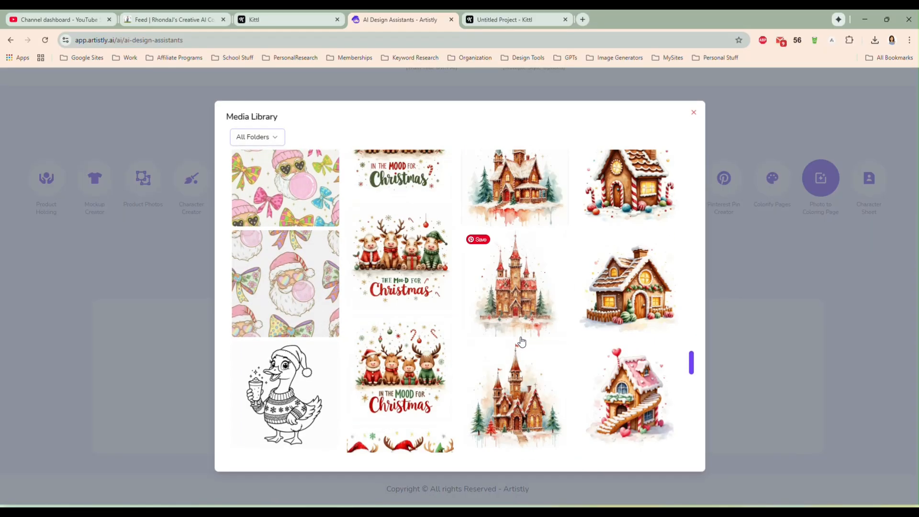
{"action": "scroll", "coordinate": [519, 351], "scroll_direction": "down", "scroll_amount": 8}
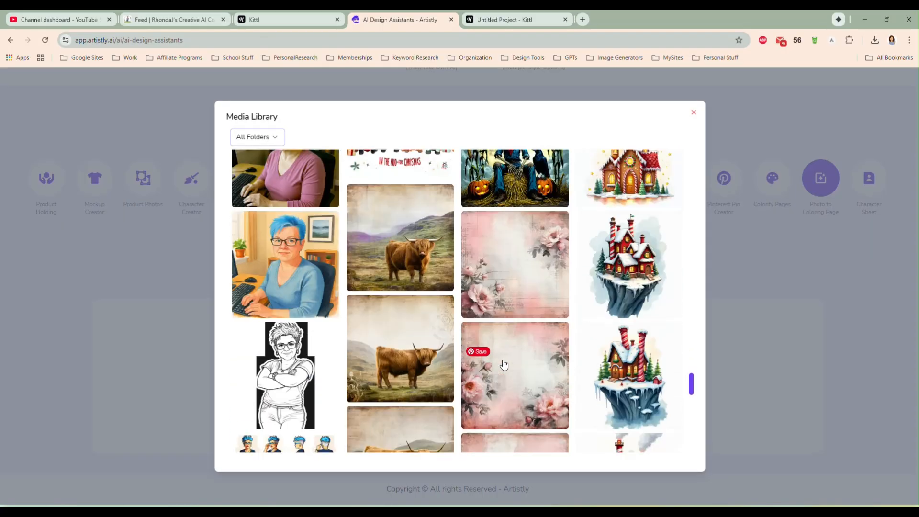
{"action": "scroll", "coordinate": [512, 379], "scroll_direction": "down", "scroll_amount": 10}
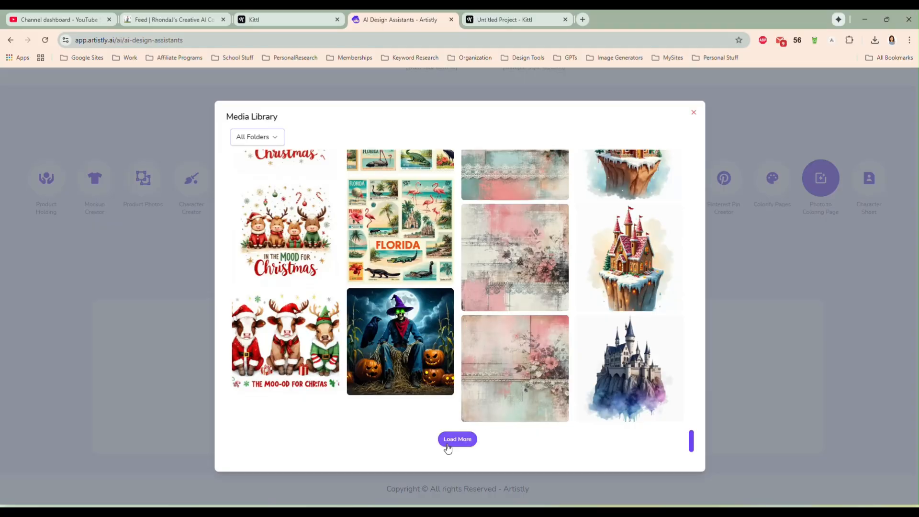
- Load more library designs, select the raccoon in red sunglasses reading "You're high on my bitin' list", and generate a 1:1 coloring page from it
{"action": "left_click", "coordinate": [455, 446]}
{"action": "scroll", "coordinate": [515, 386], "scroll_direction": "down", "scroll_amount": 4}
{"action": "scroll", "coordinate": [518, 380], "scroll_direction": "down", "scroll_amount": 2}
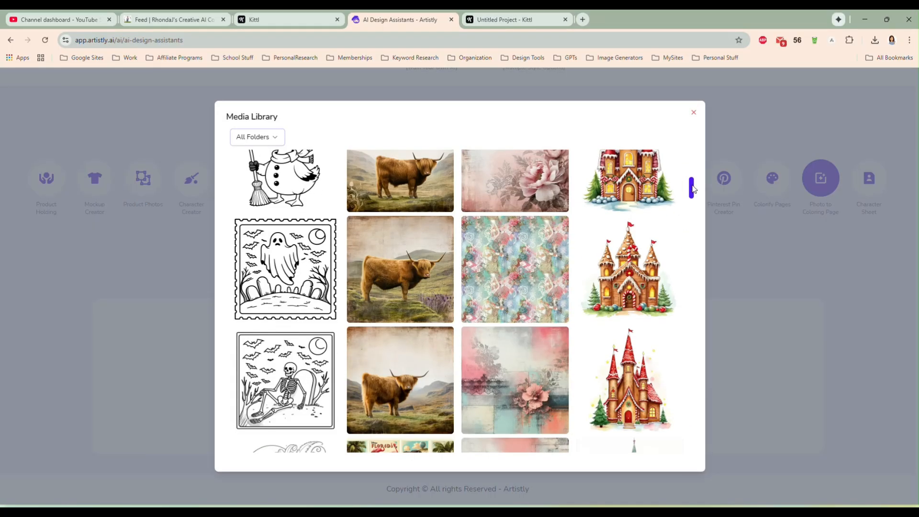
{"action": "scroll", "coordinate": [695, 324], "scroll_direction": "down", "scroll_amount": 10}
{"action": "scroll", "coordinate": [697, 427], "scroll_direction": "down", "scroll_amount": 10}
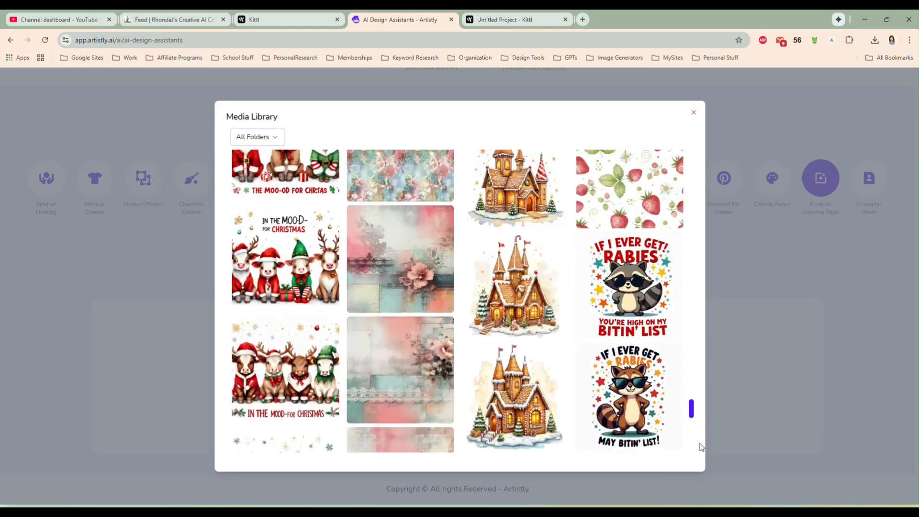
{"action": "left_click_drag", "start_coordinate": [702, 452], "coordinate": [705, 452]}
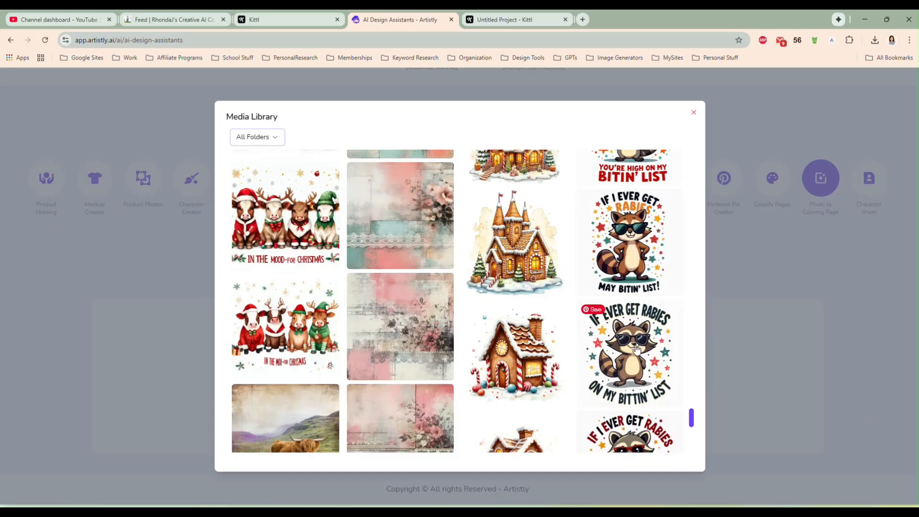
{"action": "scroll", "coordinate": [635, 335], "scroll_direction": "down", "scroll_amount": 1}
{"action": "scroll", "coordinate": [635, 334], "scroll_direction": "down", "scroll_amount": 3}
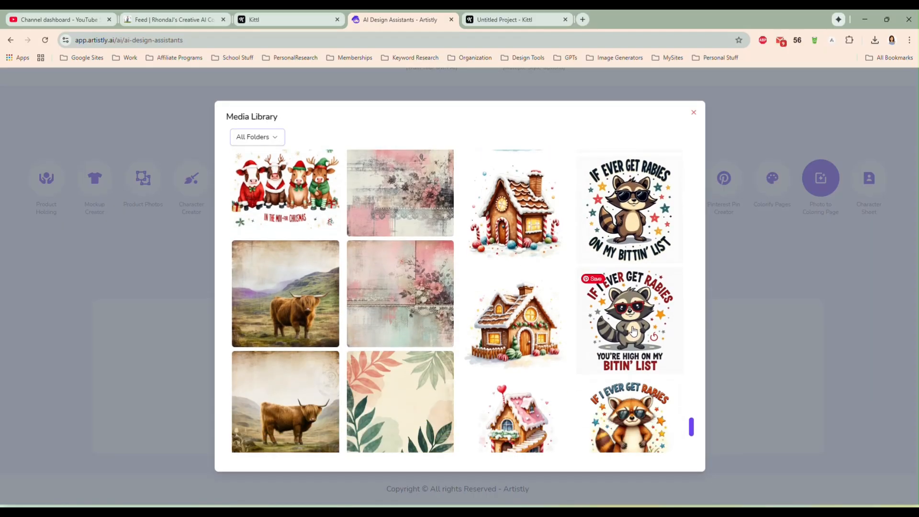
{"action": "left_click", "coordinate": [634, 331]}
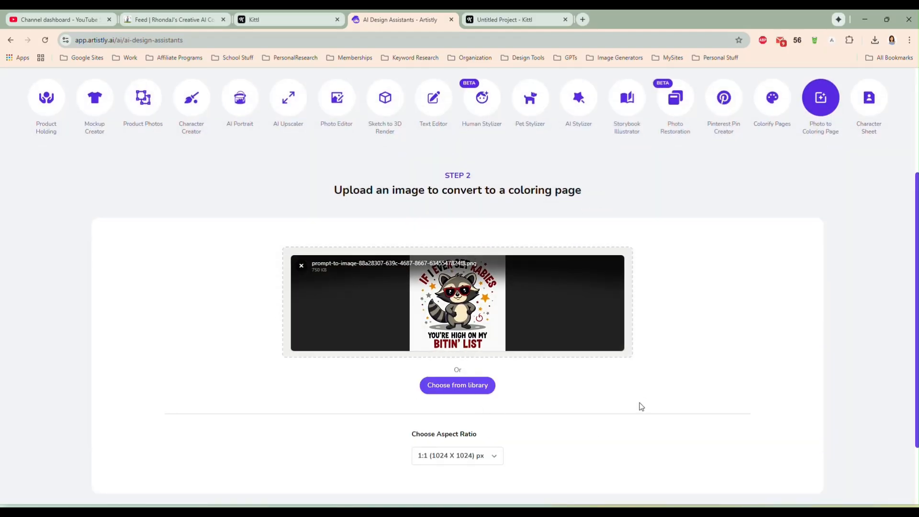
{"action": "scroll", "coordinate": [672, 345], "scroll_direction": "down", "scroll_amount": 2}
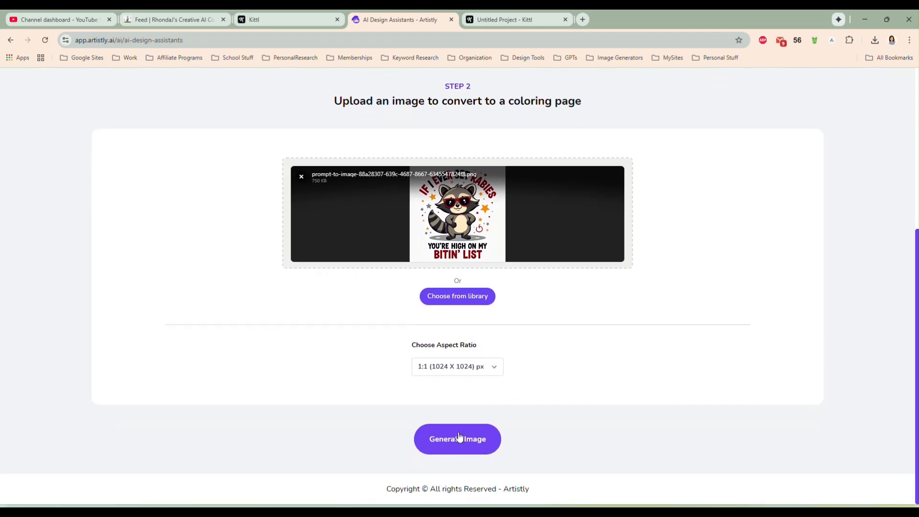
{"action": "left_click", "coordinate": [487, 432]}
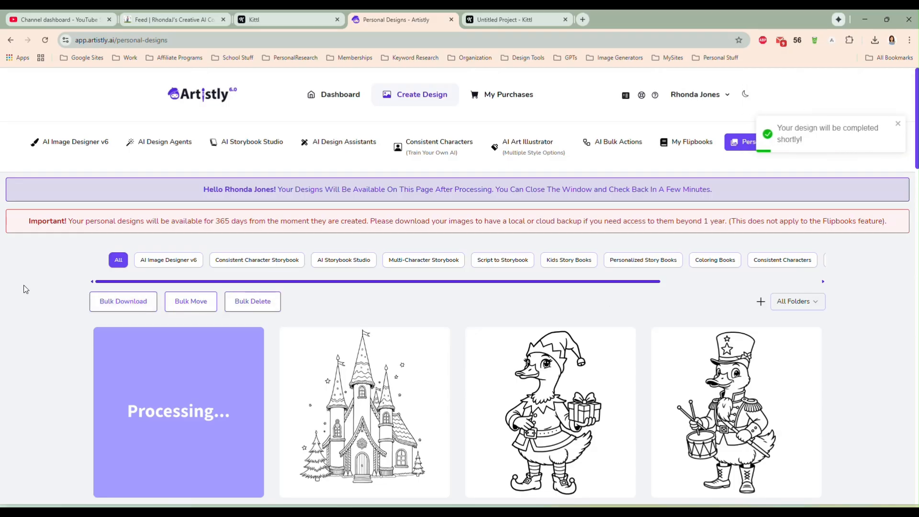
- Open the details of the generated raccoon coloring page, examine its lettering and shading, and close them
{"action": "scroll", "coordinate": [45, 296], "scroll_direction": "down", "scroll_amount": 2}
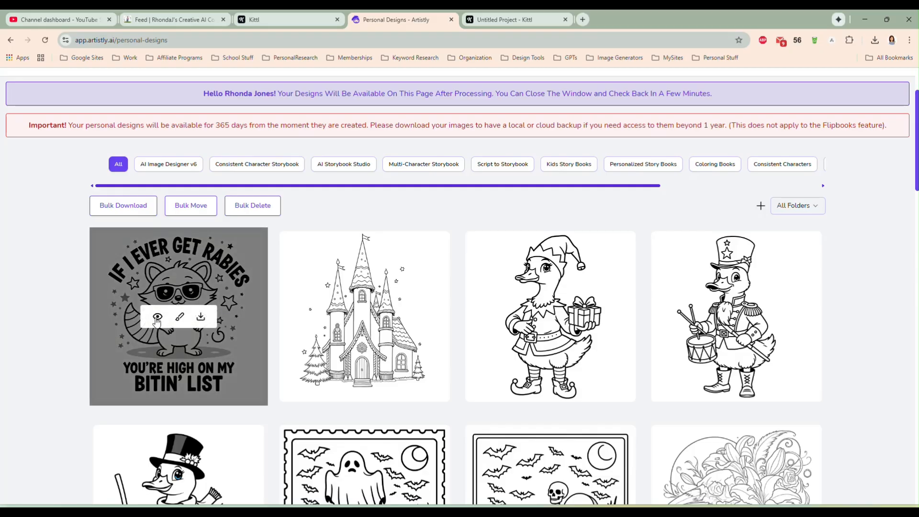
{"action": "left_click", "coordinate": [154, 320]}
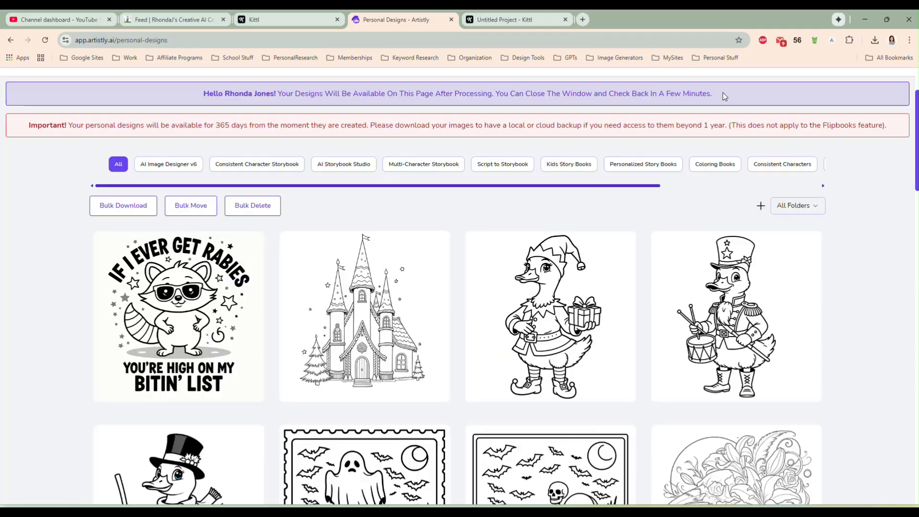
{"action": "left_click", "coordinate": [722, 93]}
- Go back to the AI design assistants to start another photo-to-coloring-page conversion
{"action": "scroll", "coordinate": [838, 305], "scroll_direction": "up", "scroll_amount": 2}
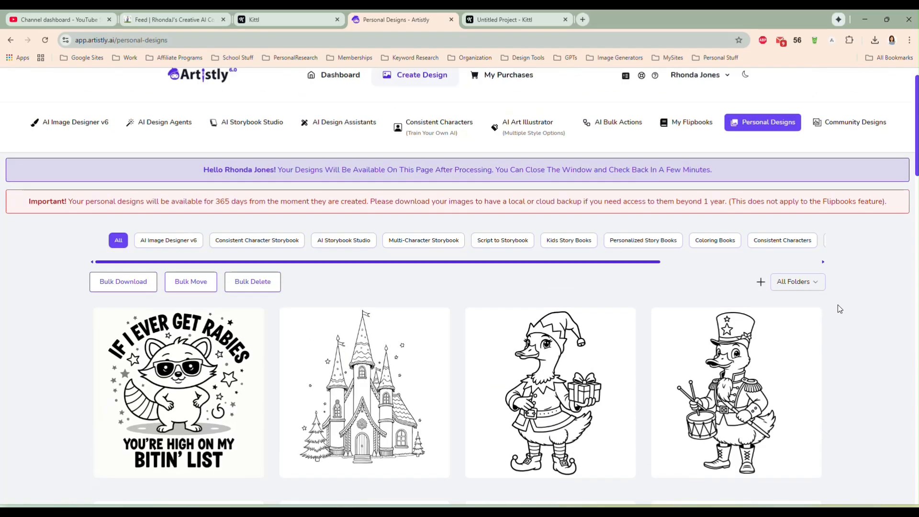
{"action": "left_click", "coordinate": [317, 144]}
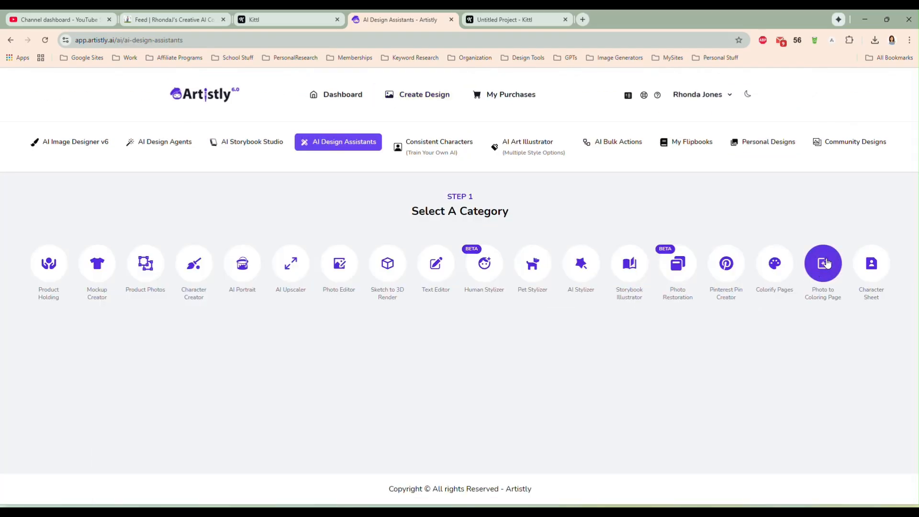